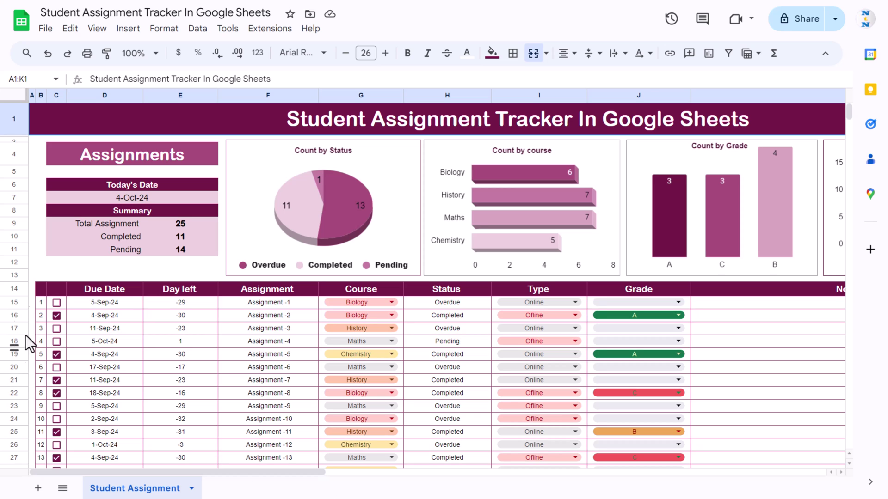
Step: Review the tracker table's column headings in row 14, from Due Date across to Notes
click(115, 292)
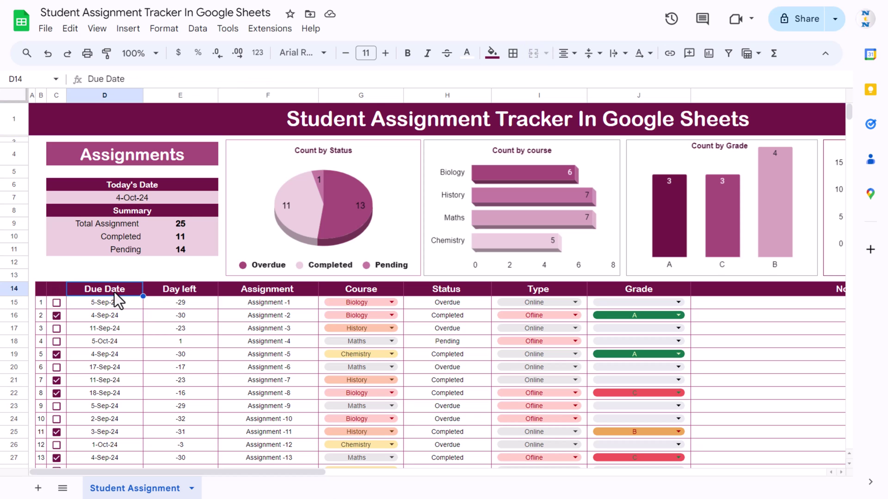
click(164, 289)
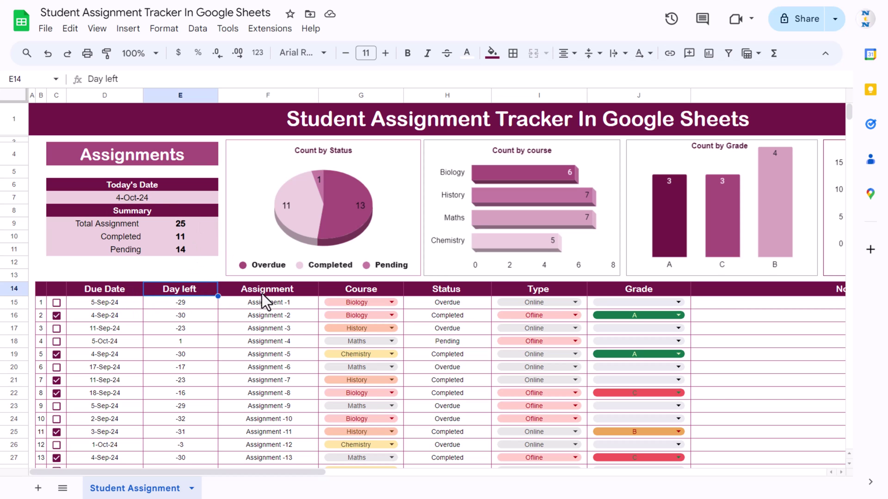
click(245, 292)
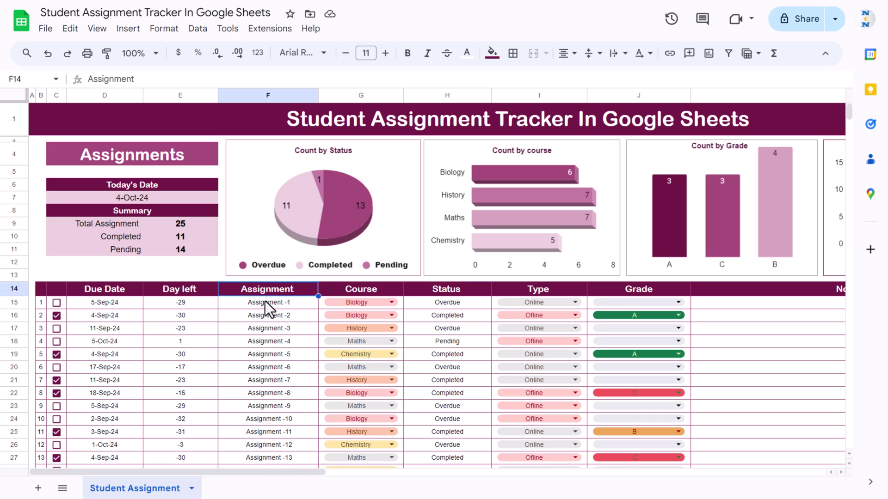
click(351, 290)
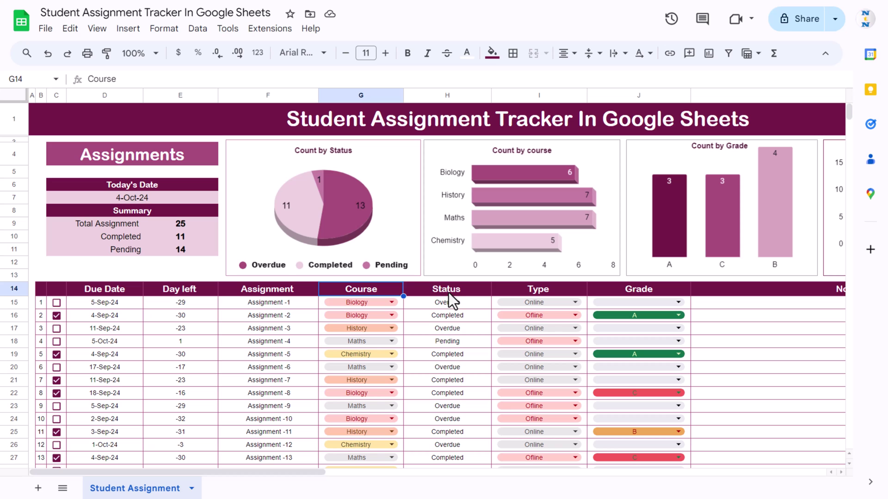
click(460, 291)
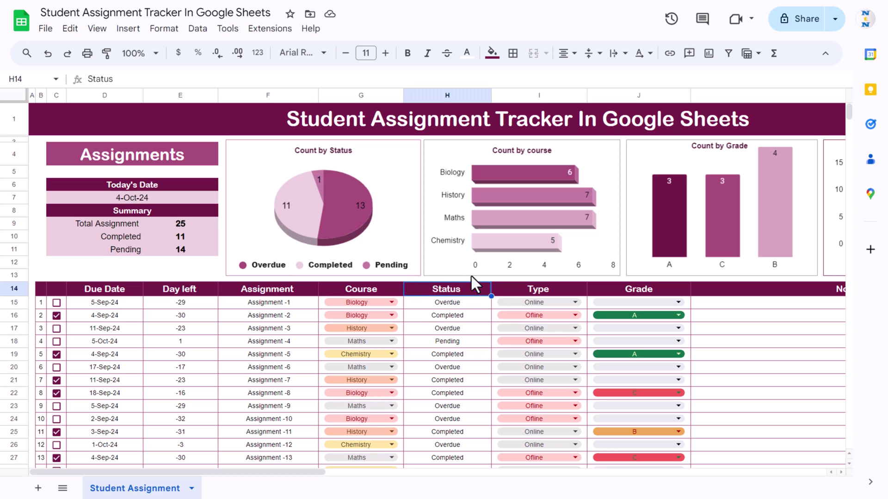
click(549, 293)
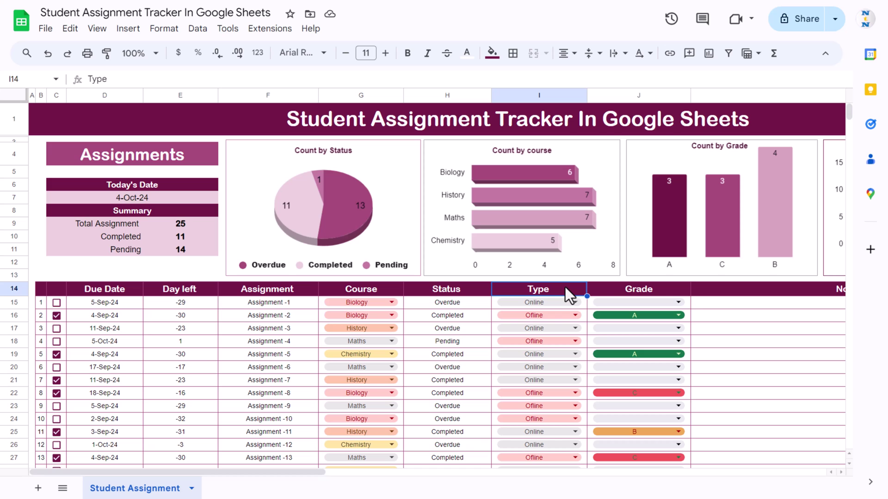
key(Right)
key(Right)
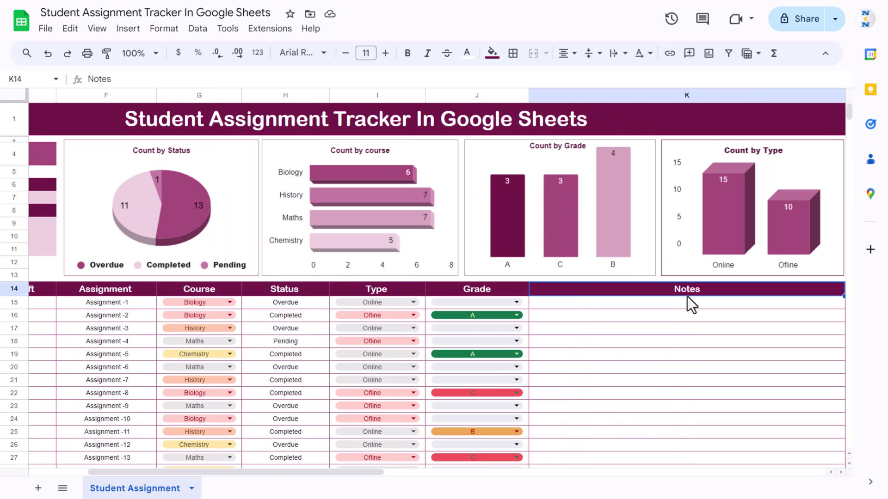
key(Left)
key(Left)
key(Left)
key(Left)
key(Left)
key(Left)
key(Left)
key(Left)
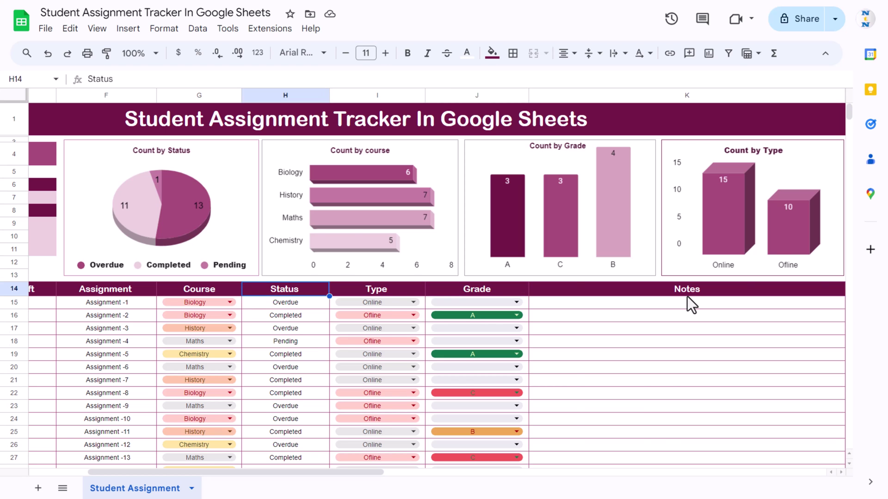
key(Left)
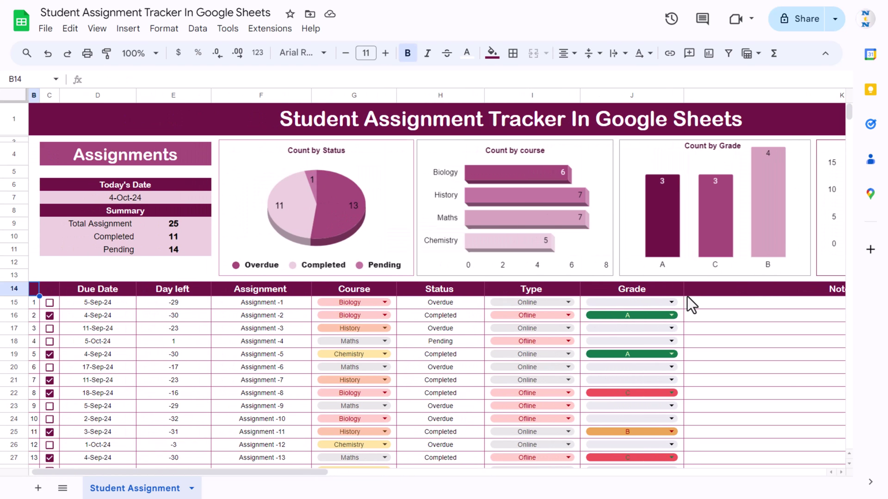
Step: Examine the Today's Date and Summary blocks, the count charts and the Day left column of the finished tracker
click(160, 182)
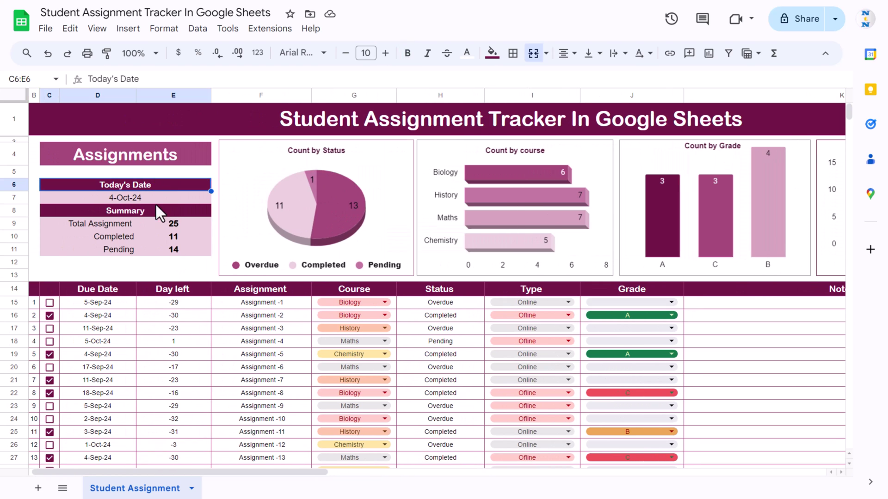
click(123, 212)
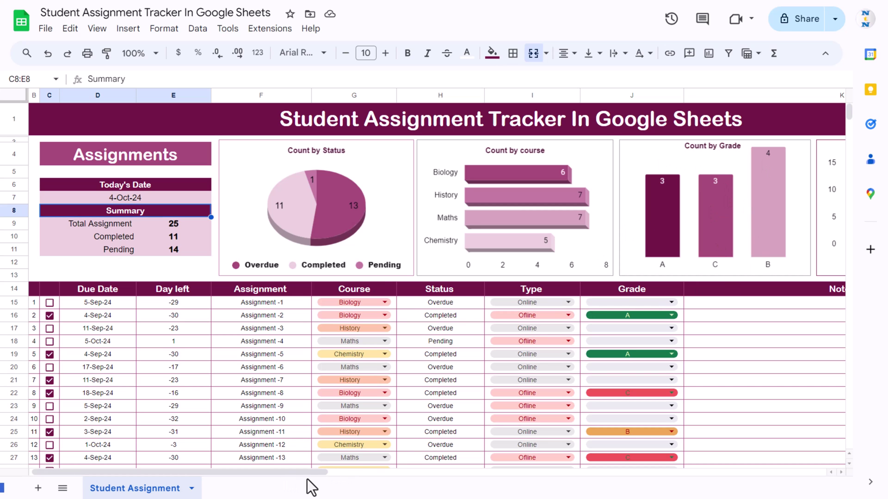
drag(308, 473, 404, 473)
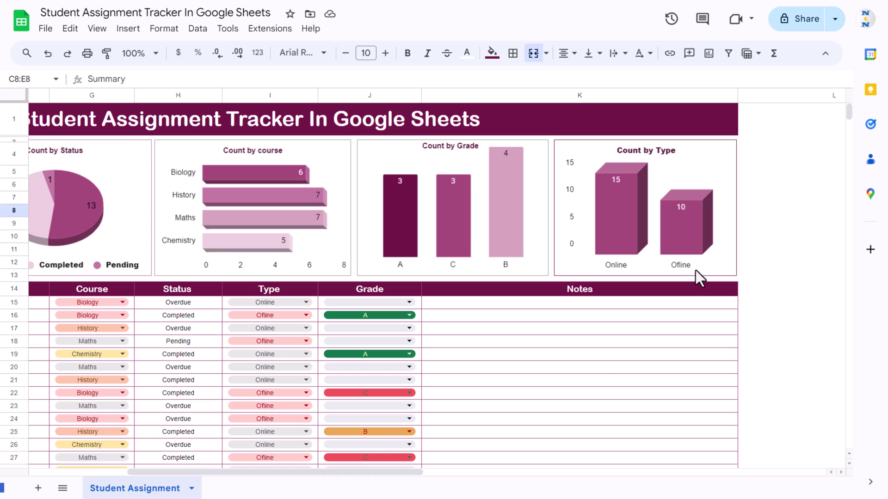
drag(353, 474, 223, 476)
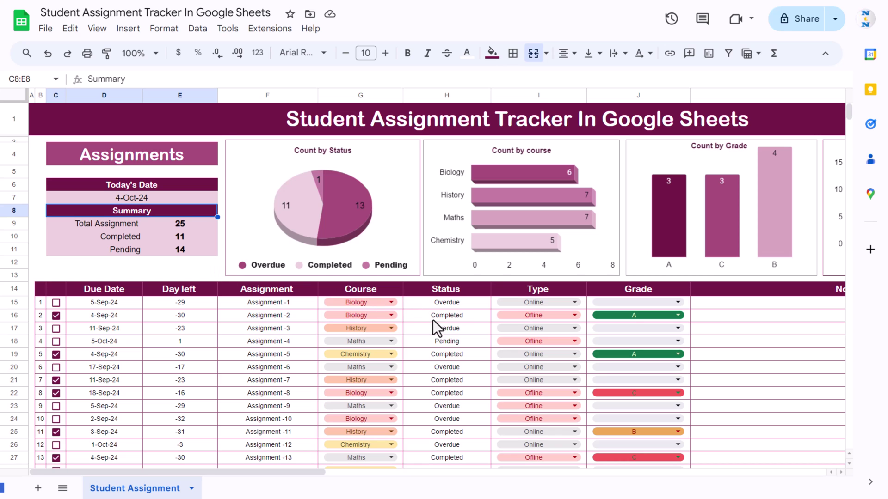
click(175, 295)
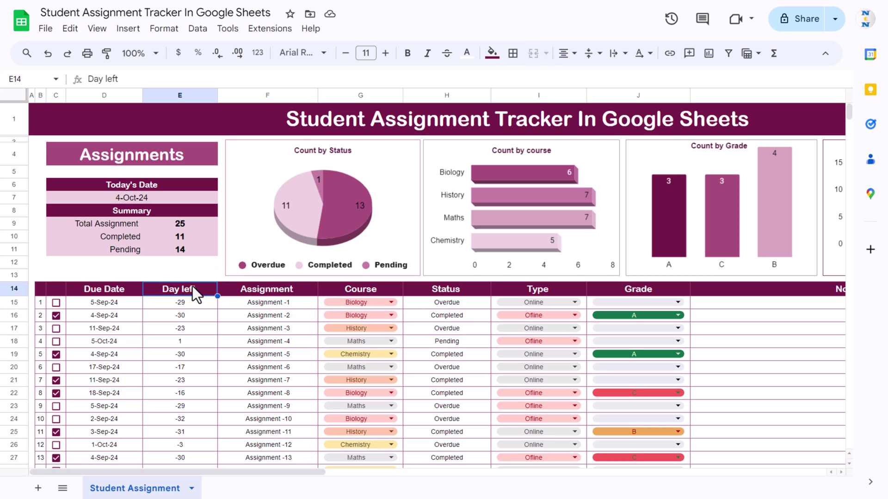
Step: Add a new blank sheet and copy the heading row B14:K14 from the Student Assignment sheet
click(38, 490)
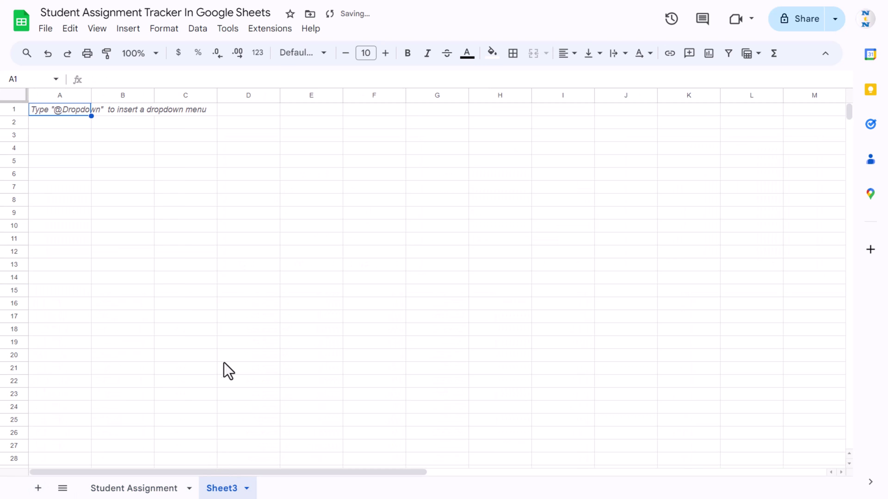
click(139, 489)
click(41, 289)
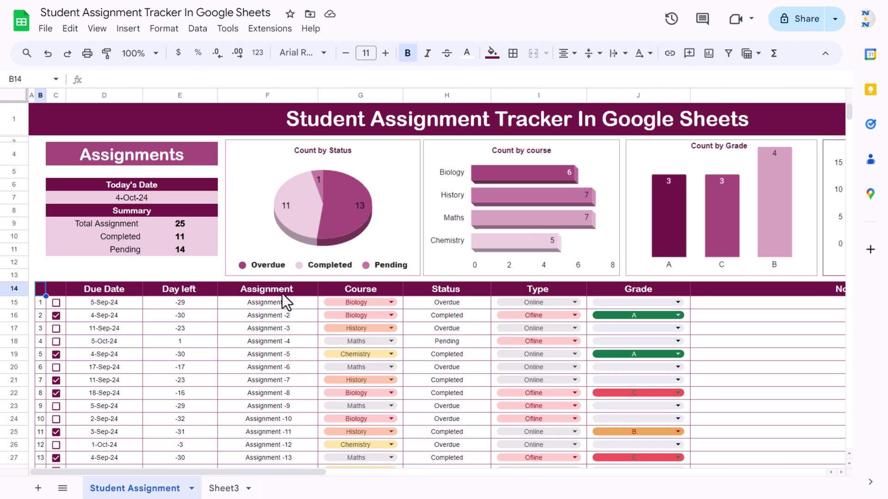
key(shift+Right)
key(shift+Right)
key(shift+Right)
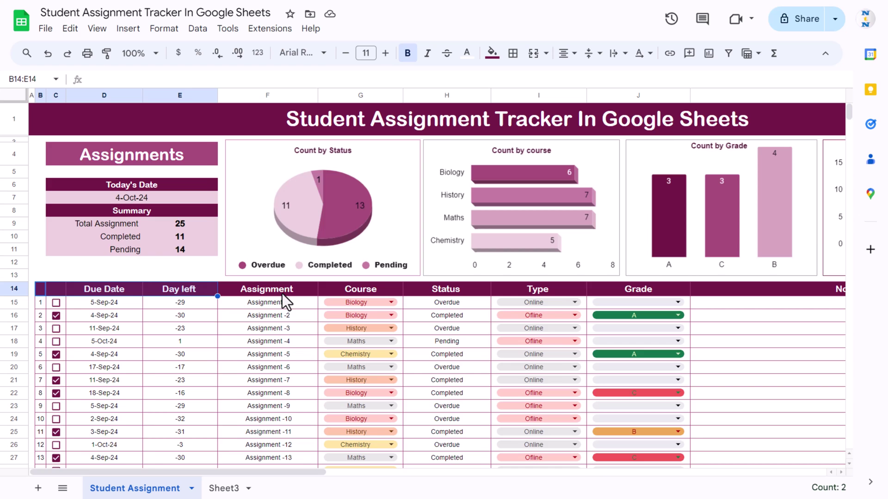
key(ctrl+shift+Right)
key(ctrl+c)
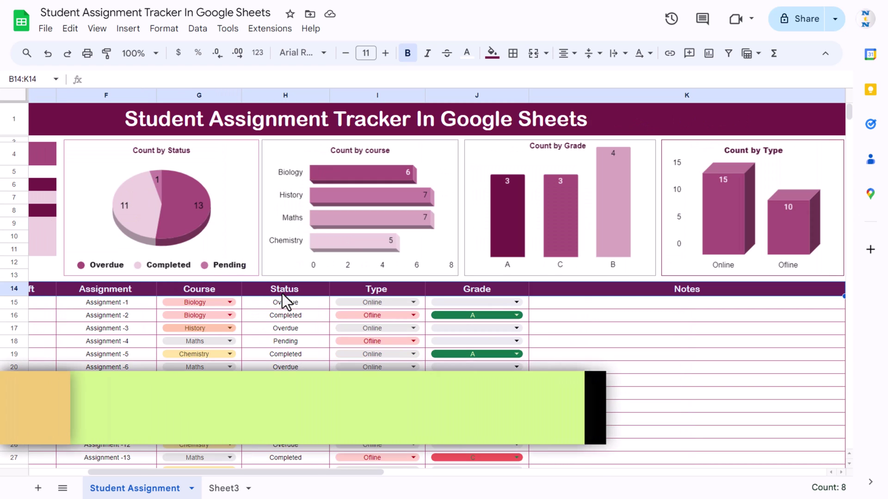
Step: Paste the copied heading row into the new sheet starting at cell B14
click(223, 489)
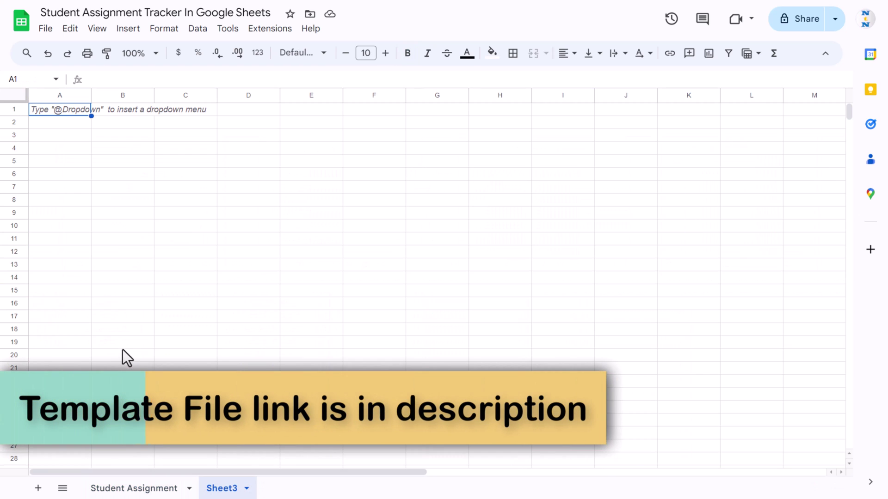
click(44, 278)
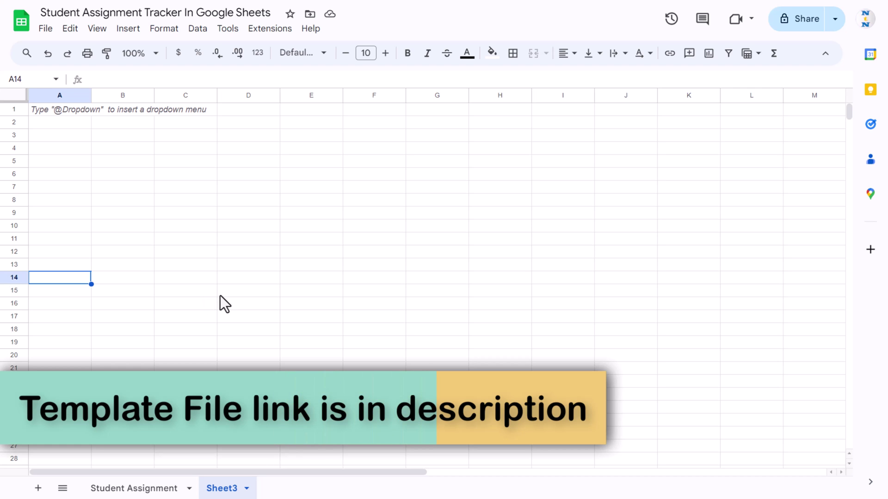
key(Right)
key(ctrl+v)
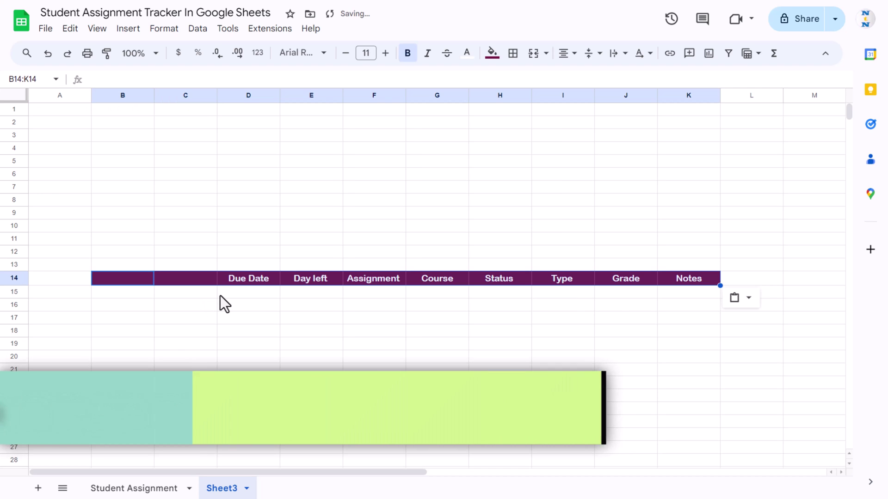
key(Left)
key(Right)
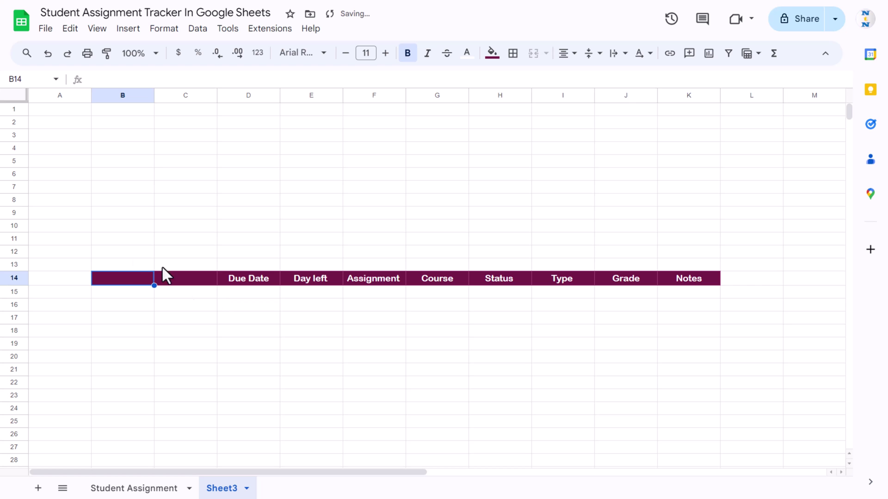
Step: Compare with the finished tracker and narrow columns A, B and C on the new sheet to slim widths
click(131, 489)
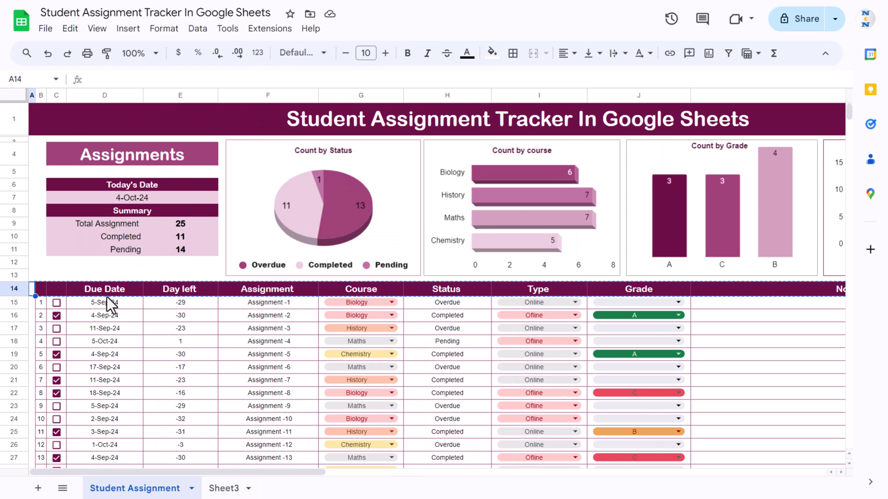
click(215, 488)
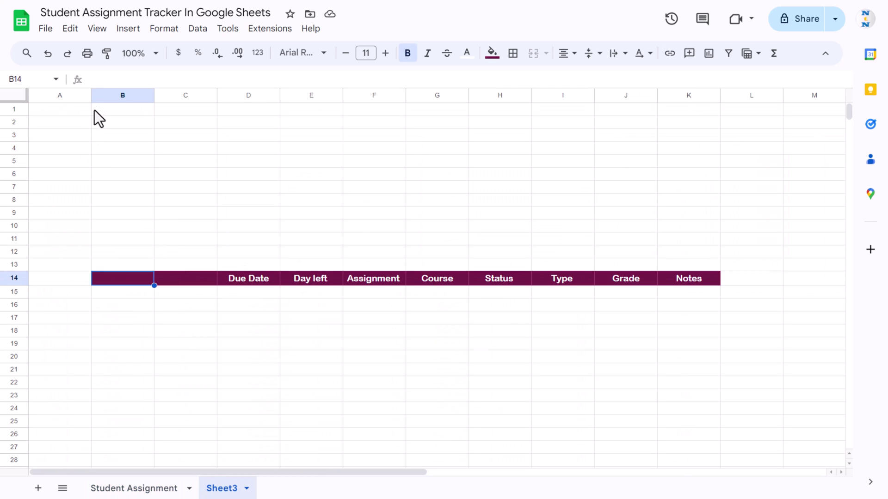
drag(91, 92, 34, 104)
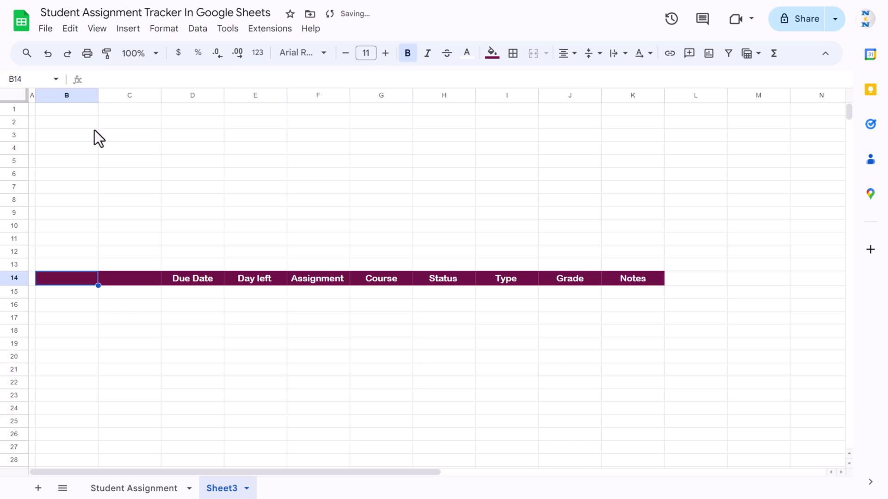
drag(98, 95, 53, 107)
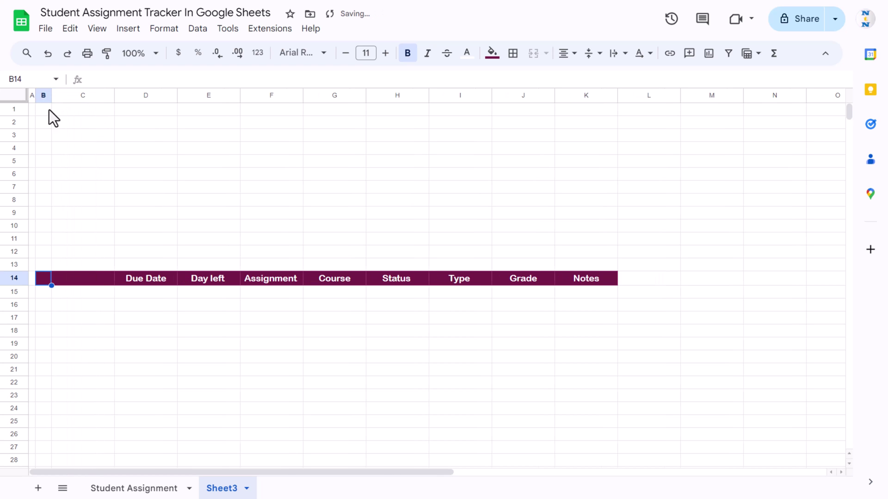
click(82, 279)
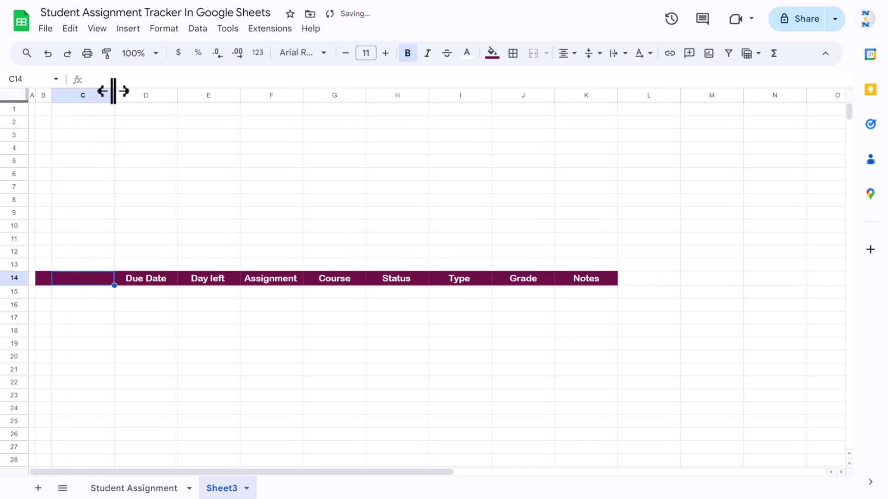
drag(115, 95, 70, 105)
click(123, 281)
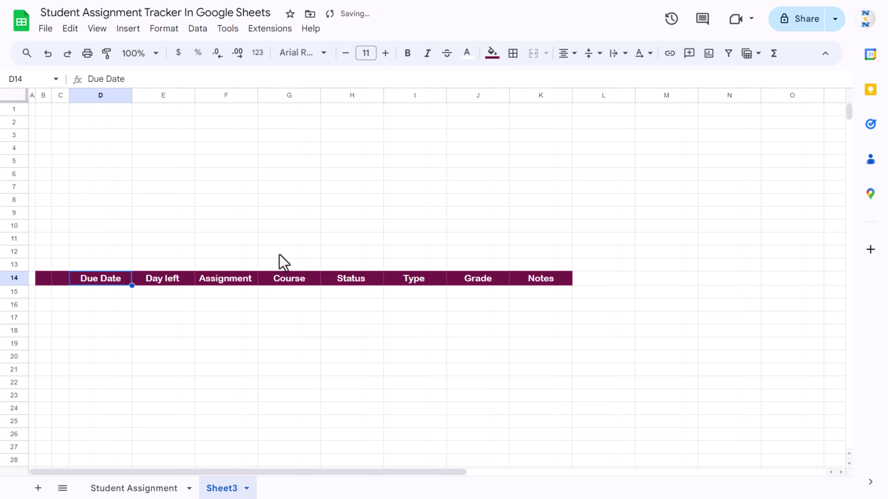
Step: Widen the Notes column K to about four times its width and moderately widen the Assignment column F
click(541, 280)
drag(573, 95, 773, 94)
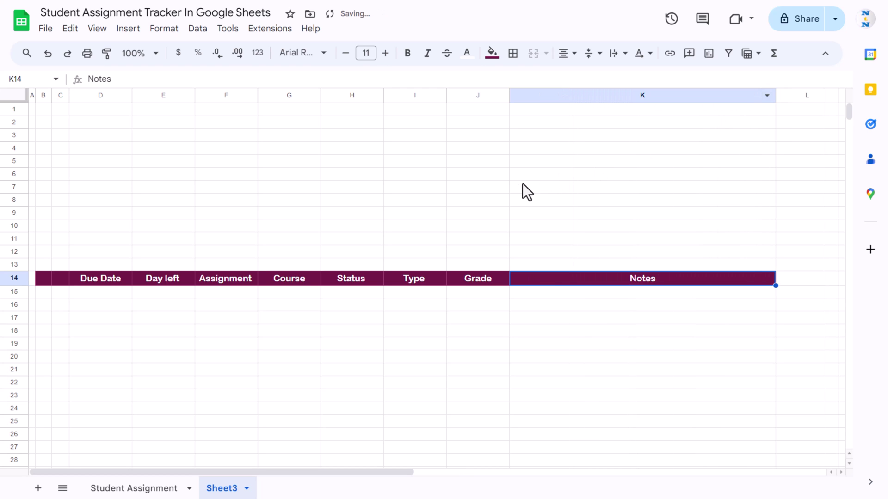
drag(258, 96, 304, 98)
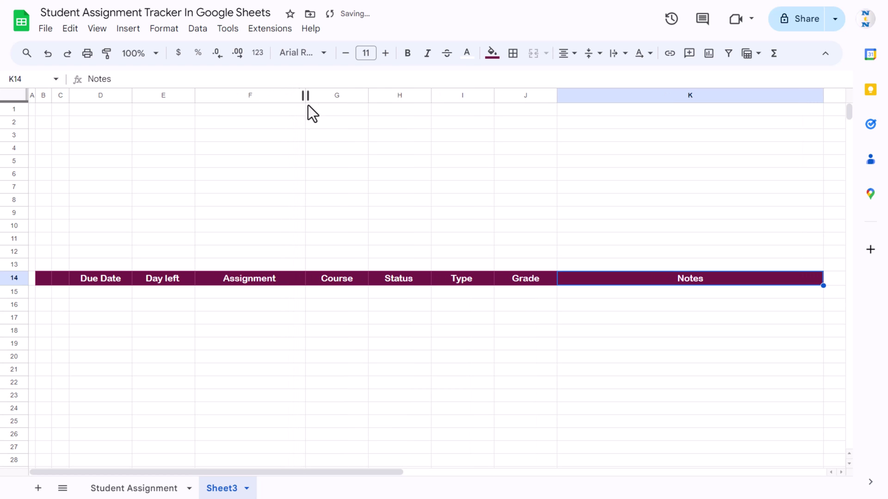
Step: Hide the gridlines on the new sheet
click(231, 173)
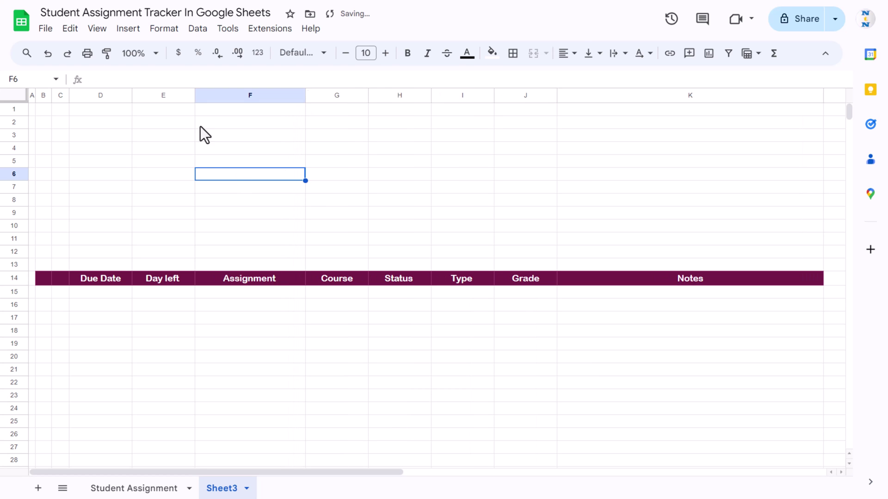
click(98, 28)
mouse_move(149, 60)
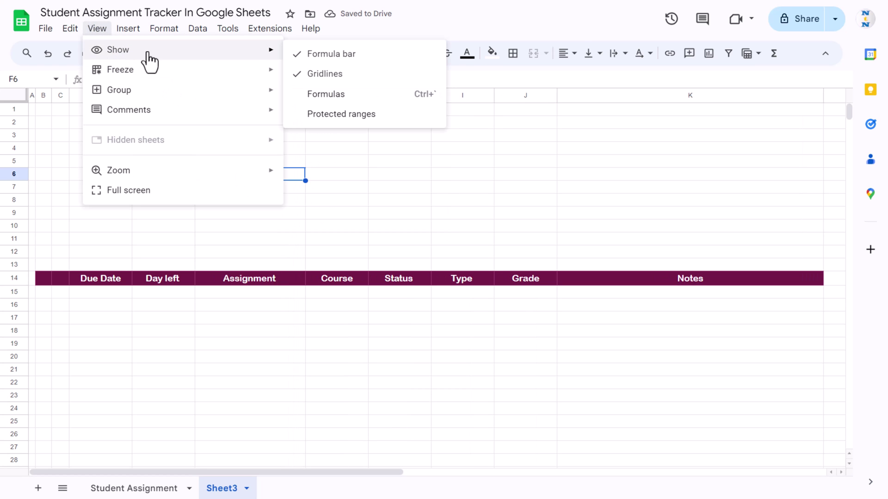
click(326, 74)
Step: Apply pink borders to all cells of the assignment table, from the heading row down to row 65 (B14:K65)
click(49, 278)
shift+click(742, 281)
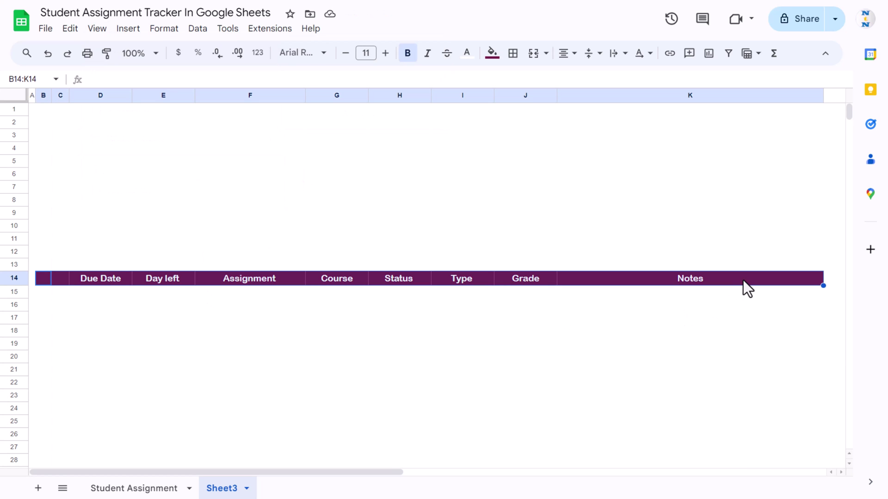
key(shift+Down)
key(shift+Down)
key(shift+Down)
key(shift+Down)
key(shift+Down)
key(shift+Down)
key(shift+Down)
key(shift+Down)
key(shift+Down)
key(shift+Down)
key(shift+Down)
key(shift+Down)
key(shift+Down)
key(shift+Down)
key(shift+Down)
key(shift+Down)
key(shift+Down)
key(shift+Down)
key(shift+Down)
key(shift+Down)
key(shift+Down)
key(shift+Down)
key(shift+Down)
key(shift+Down)
key(shift+Down)
key(shift+Down)
key(shift+Down)
key(shift+Down)
key(shift+Down)
key(shift+Down)
key(shift+Down)
key(shift+Down)
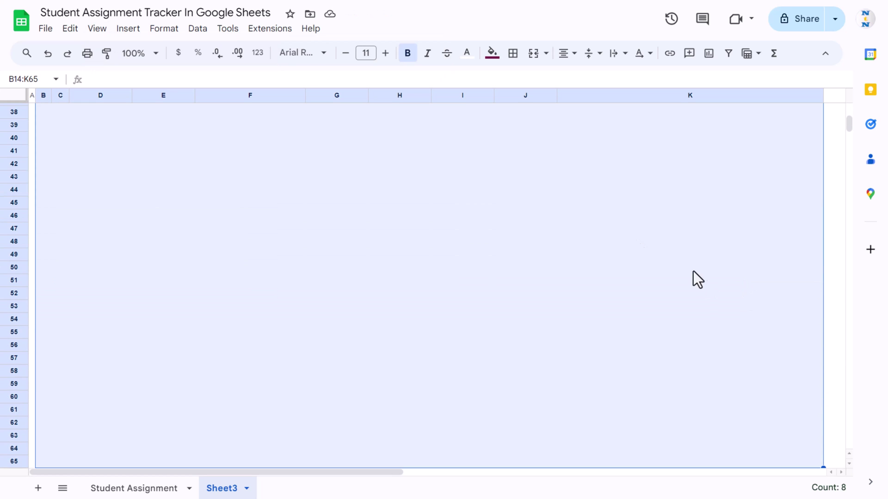
click(513, 53)
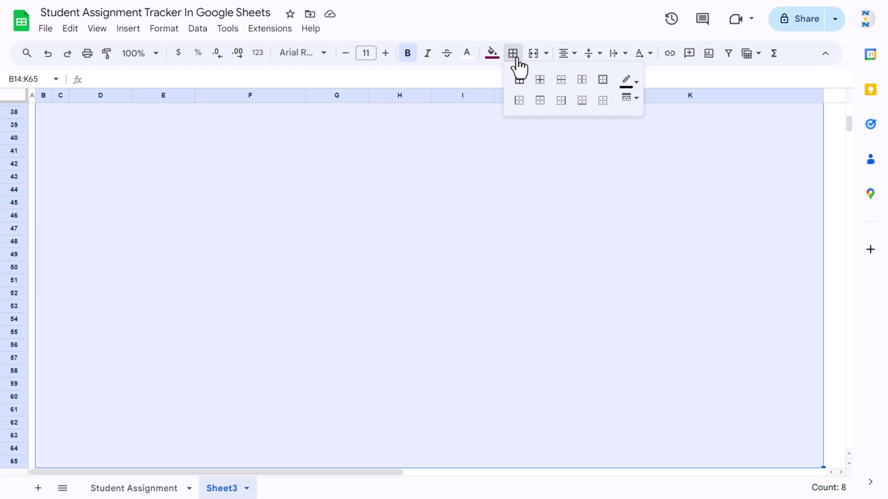
click(626, 81)
click(755, 175)
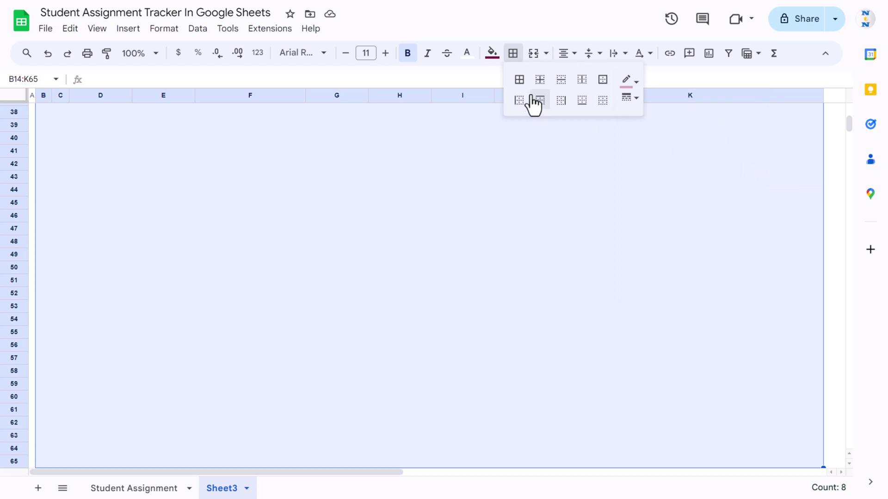
click(520, 80)
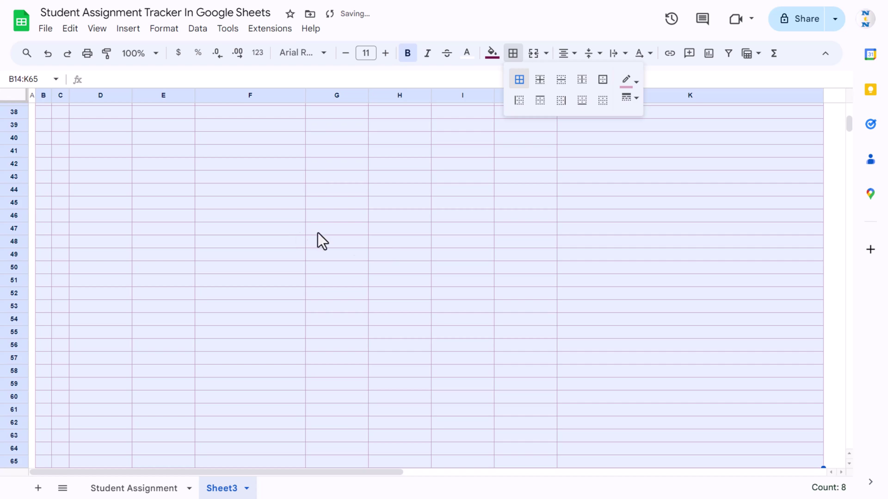
click(292, 231)
key(ctrl+Up)
key(Up)
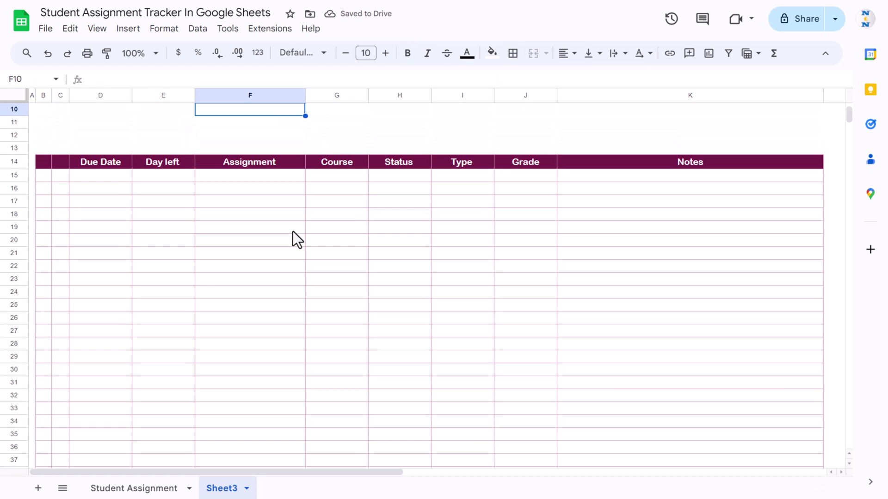
key(Left)
key(Left)
key(Left)
key(Left)
key(Down)
key(Down)
key(Up)
key(Right)
key(Down)
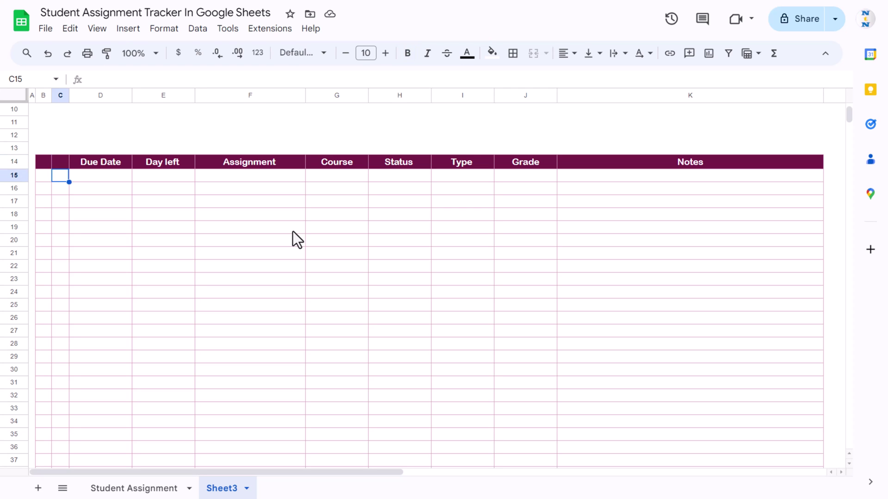
key(shift+Down)
key(shift+Down)
key(shift+Down)
key(shift+Down)
key(shift+Down)
key(shift+Down)
key(shift+Down)
key(shift+Down)
key(shift+Down)
key(shift+Down)
key(shift+Down)
key(shift+Down)
key(shift+Down)
key(shift+Down)
key(shift+Down)
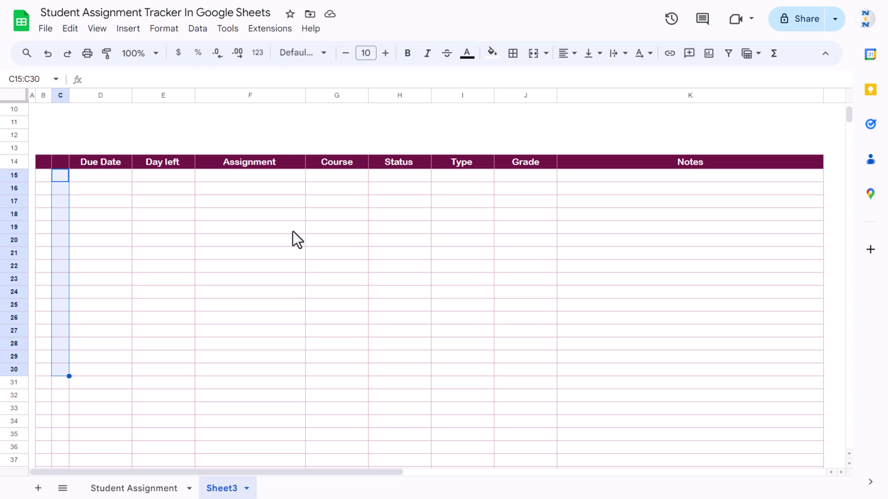
key(Up)
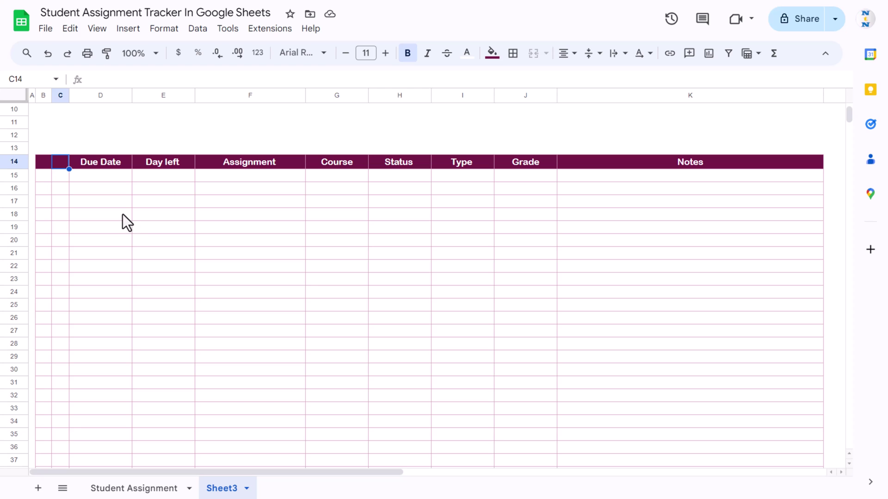
Step: Enter "Assignment -1" in cell F15 and fill the numbered series down to "Assignment -20" in F34
click(280, 175)
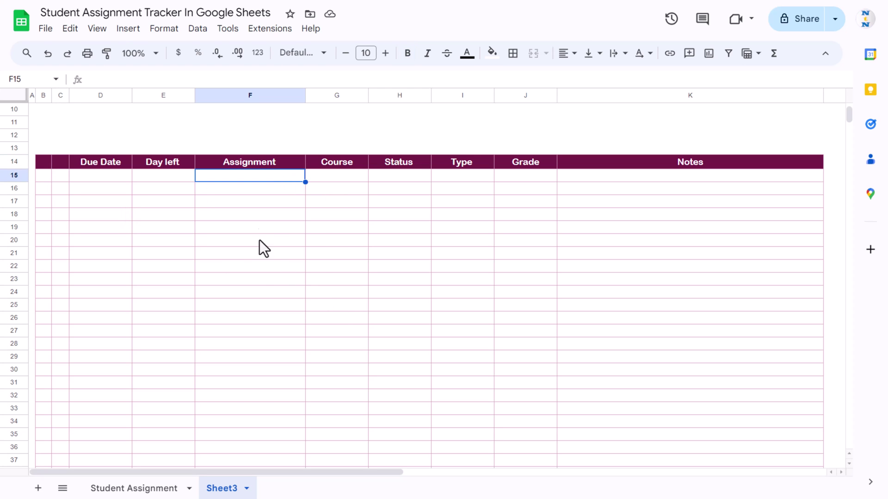
text(A)
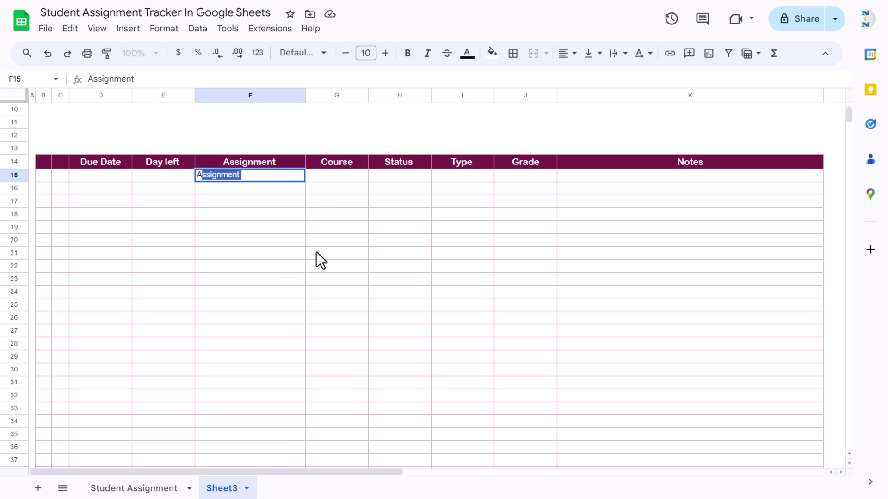
click(253, 77)
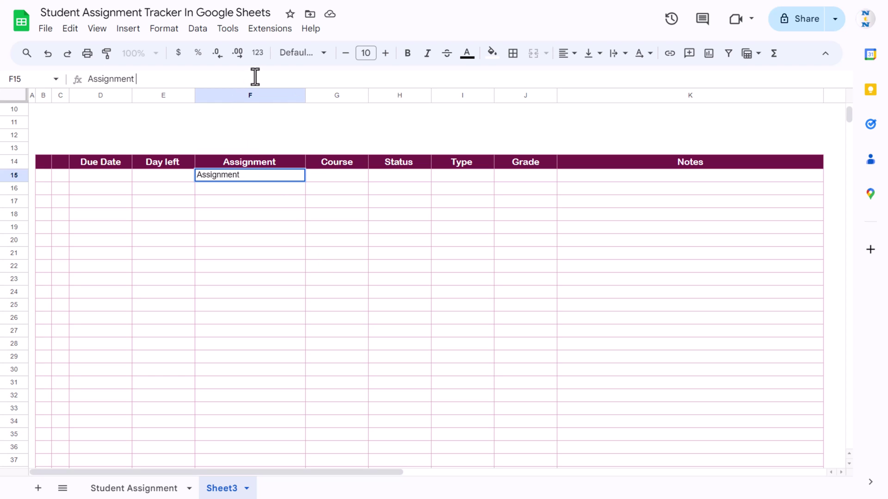
key(Return)
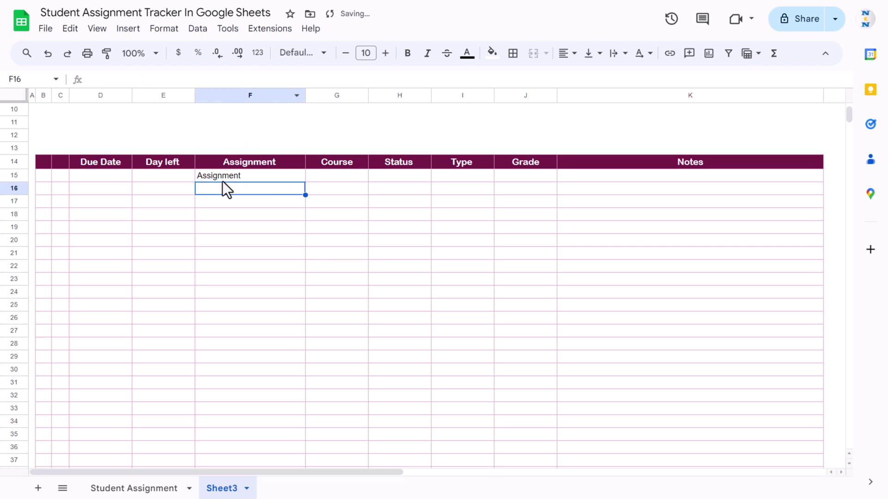
click(279, 180)
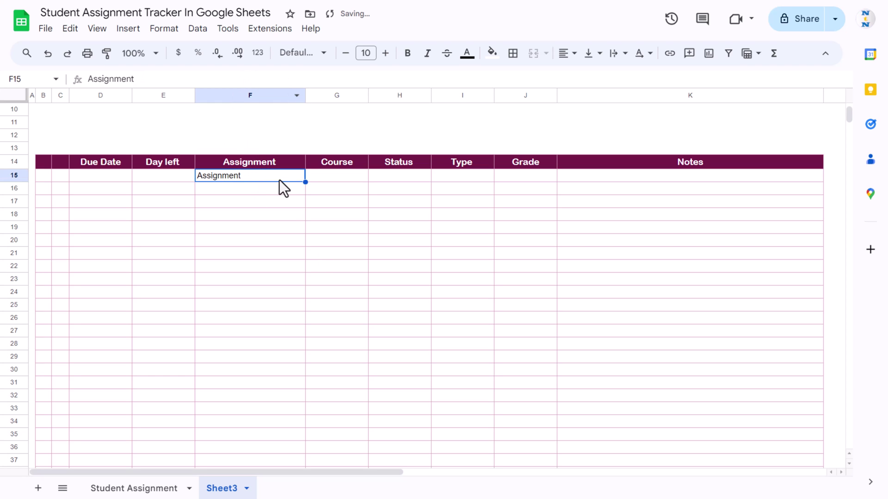
click(336, 76)
text(-1)
key(Return)
key(Up)
drag(305, 182, 307, 423)
click(271, 292)
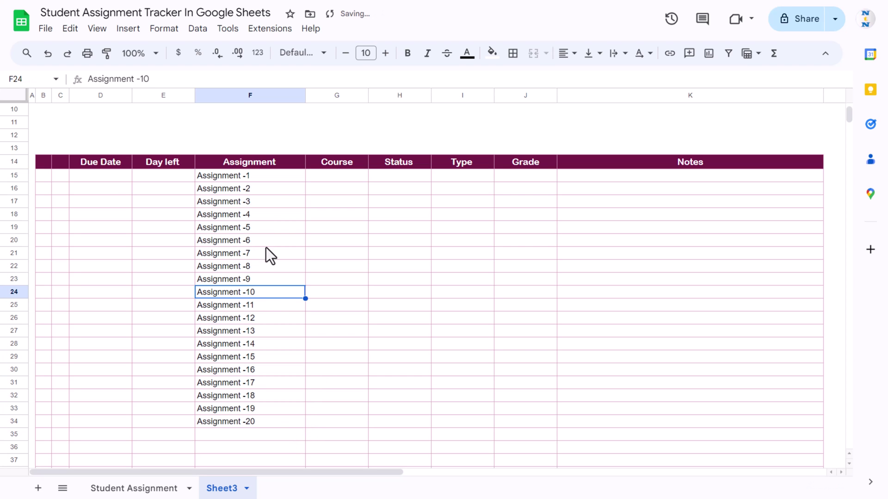
Step: Copy the due dates D15:D39 from the Student Assignment sheet and paste them into Sheet3 starting at D15
click(40, 176)
click(102, 178)
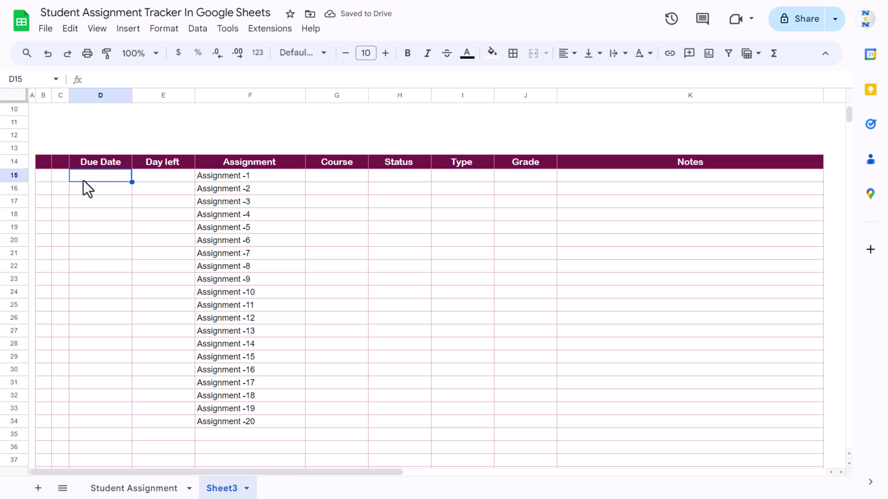
click(127, 490)
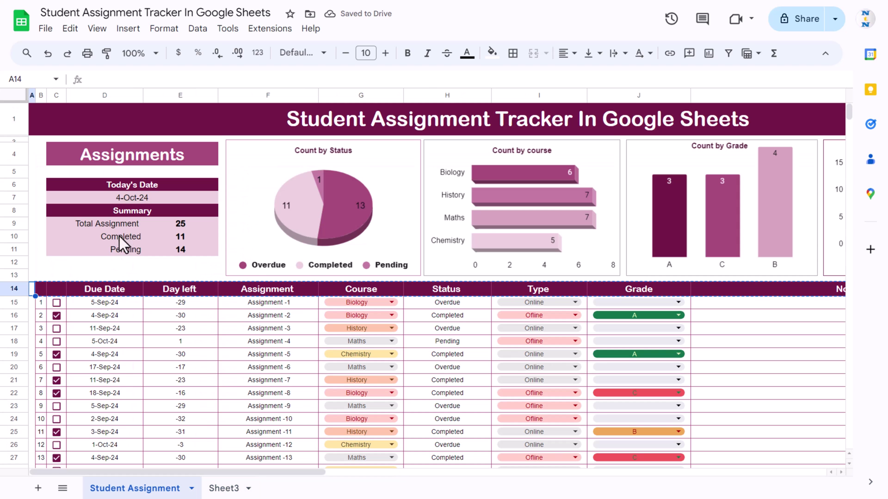
click(115, 302)
key(ctrl+shift+Down)
key(ctrl+c)
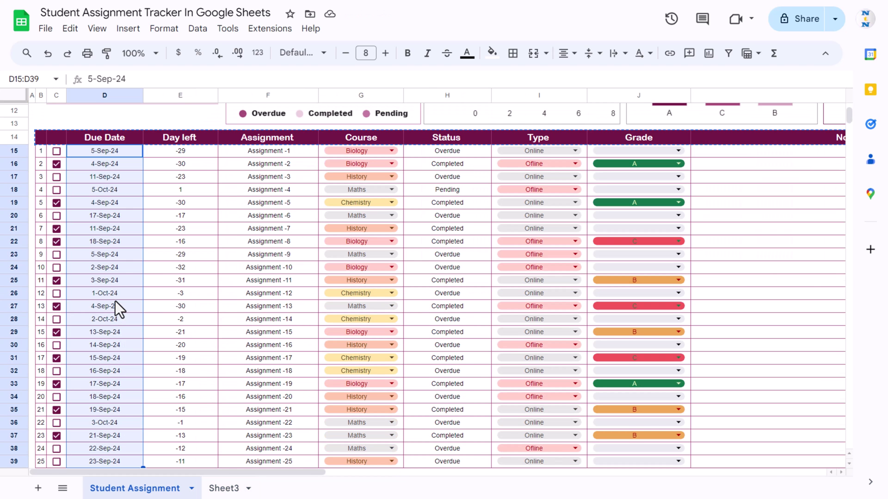
click(226, 487)
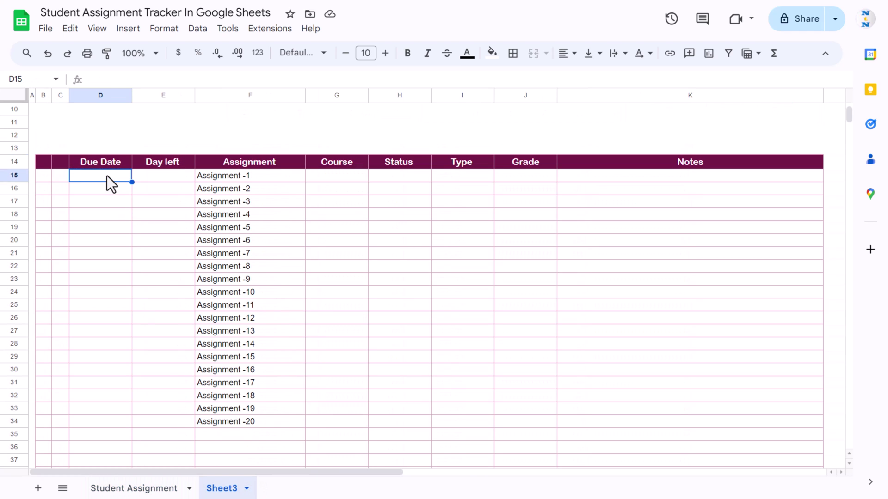
key(ctrl+v)
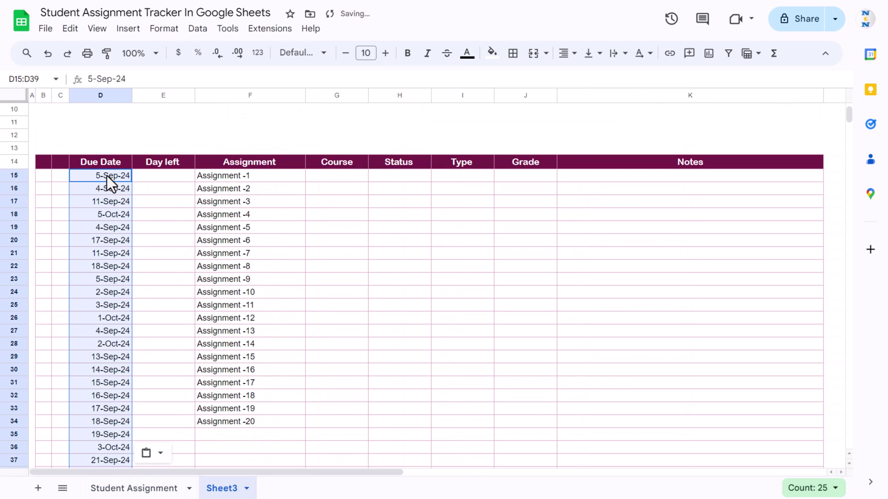
Step: Extend the assignment series from F34 down to "Assignment -25" in F39
click(256, 425)
scroll(308, 425, down, 3)
drag(305, 289, 301, 357)
Step: Insert checkboxes in column C beside every assignment, in cells C15:C39
scroll(295, 324, up, 6)
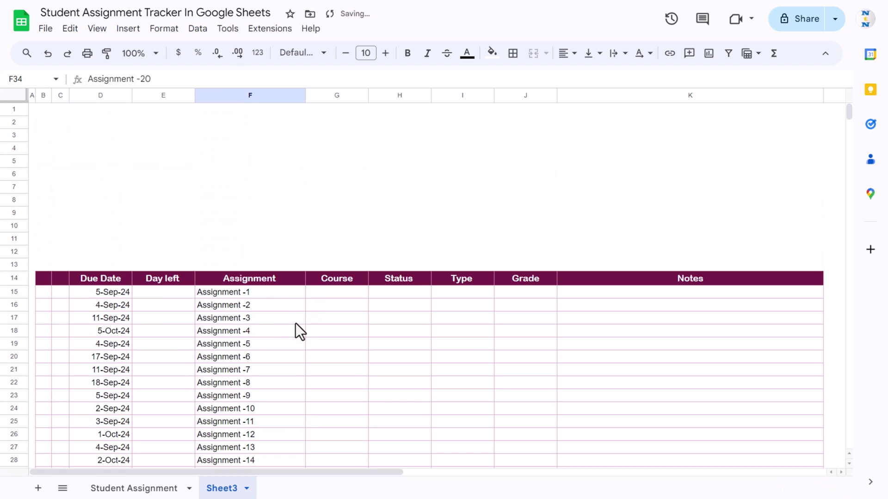
scroll(268, 323, down, 2)
scroll(113, 353, down, 5)
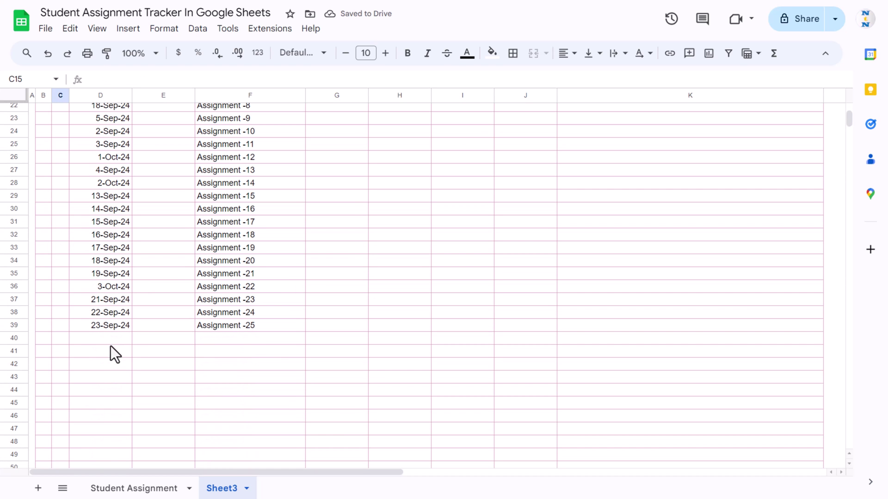
shift+click(65, 329)
scroll(218, 367, up, 7)
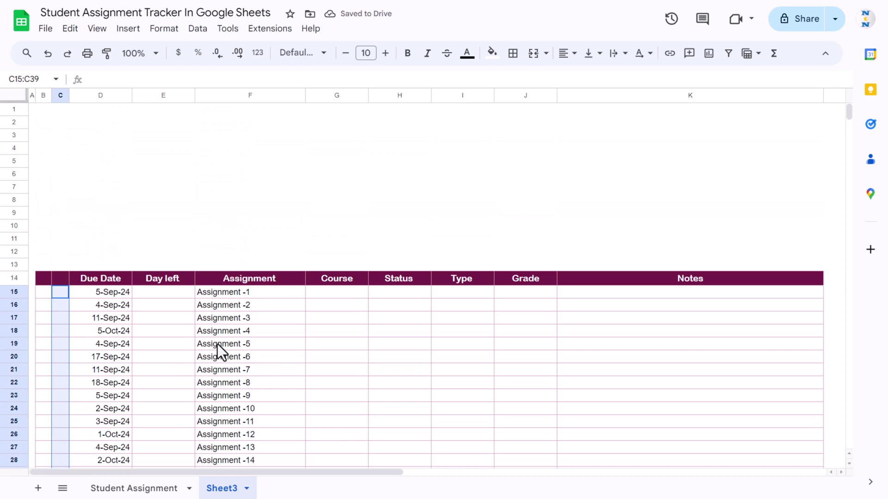
click(128, 28)
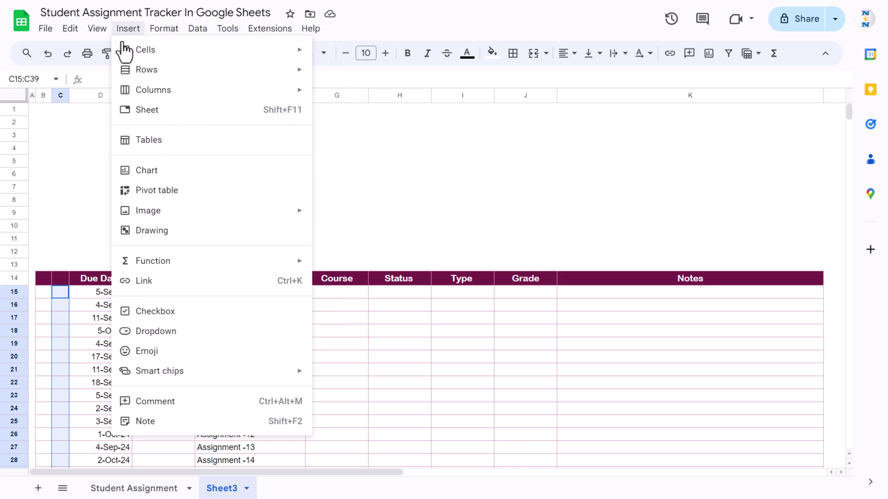
click(158, 312)
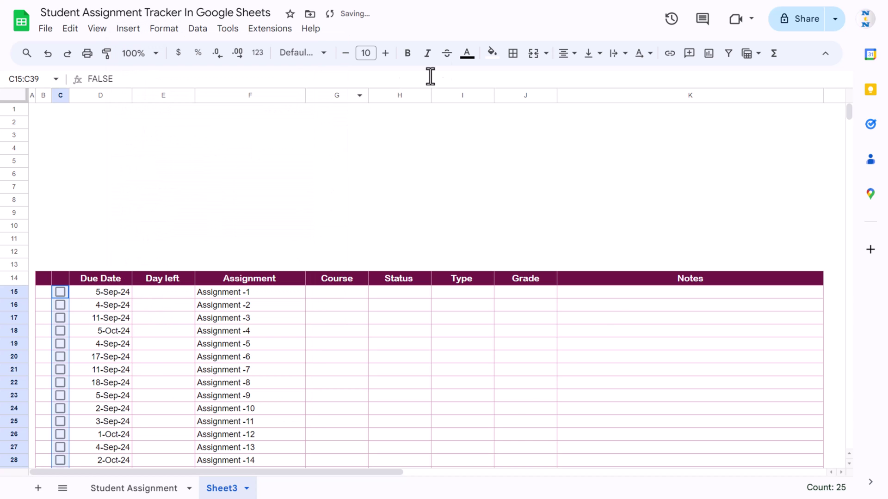
Step: Reduce the checkboxes in C15:C39 to font size 8 and colour them dark magenta
click(345, 53)
click(345, 53)
click(466, 54)
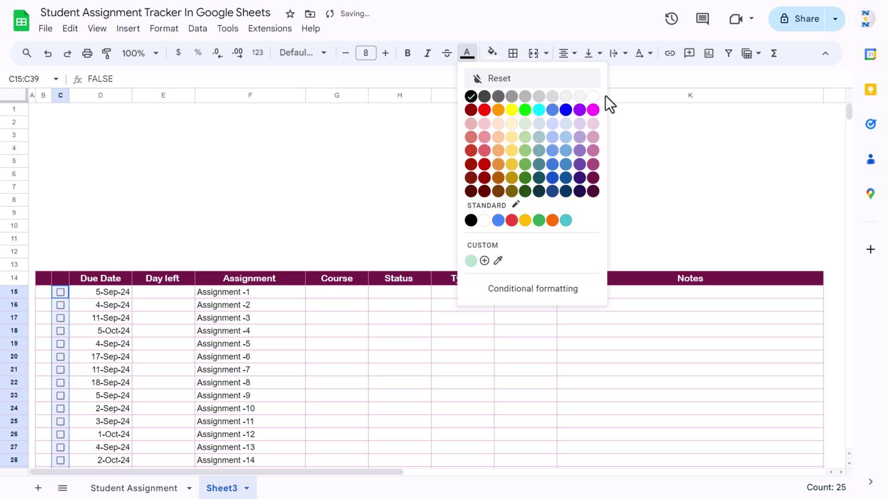
click(592, 177)
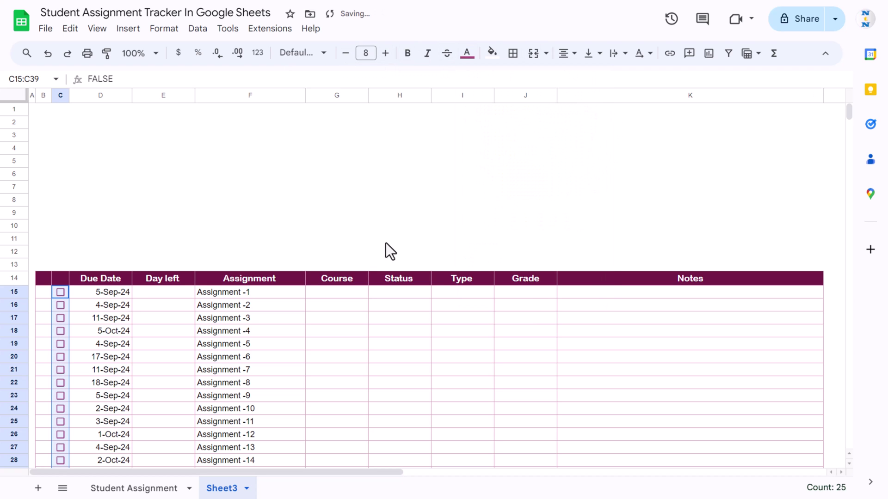
click(111, 305)
Step: Number the assignment rows by entering =SEQUENCE(COUNTA(C15:C)) in cell B15
scroll(199, 248, down, 3)
click(44, 222)
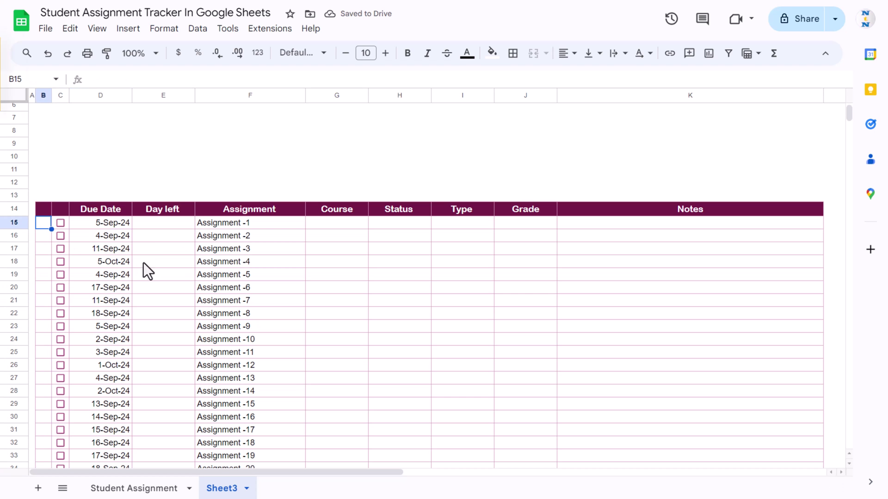
text(=SEQUENCE()
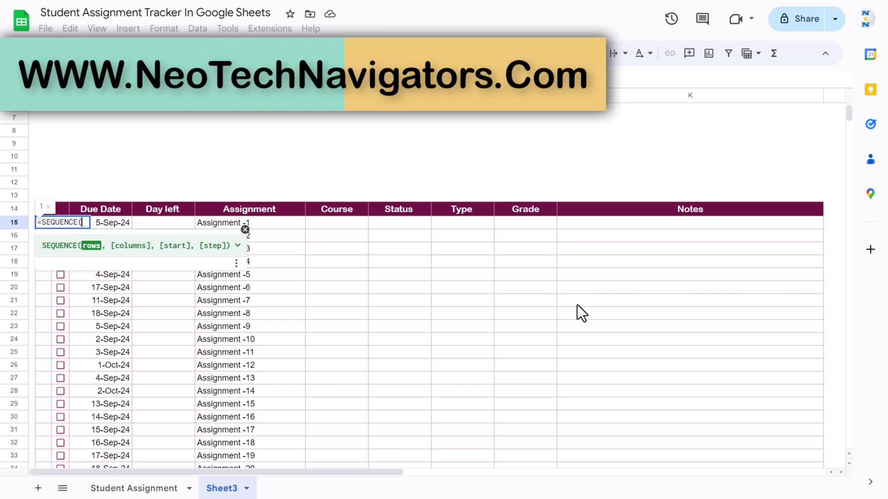
text(COU)
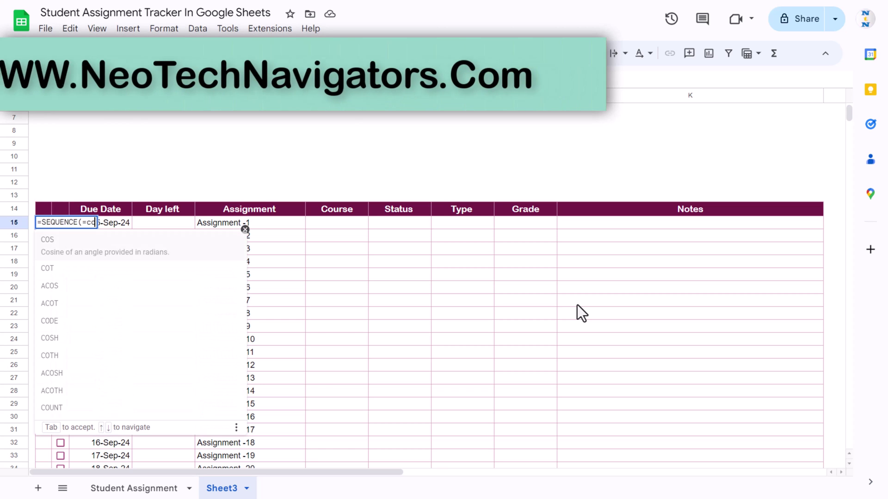
key(BackSpace)
key(BackSpace)
key(BackSpace)
text(COU)
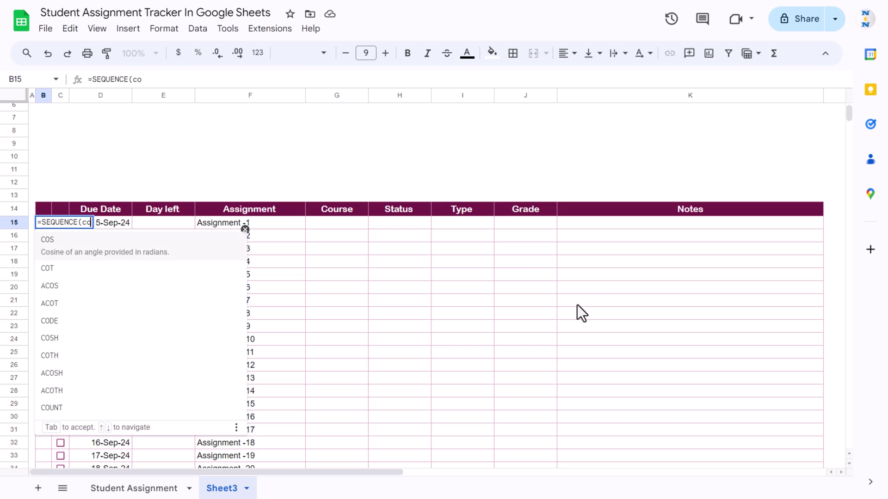
key(Down)
key(Tab)
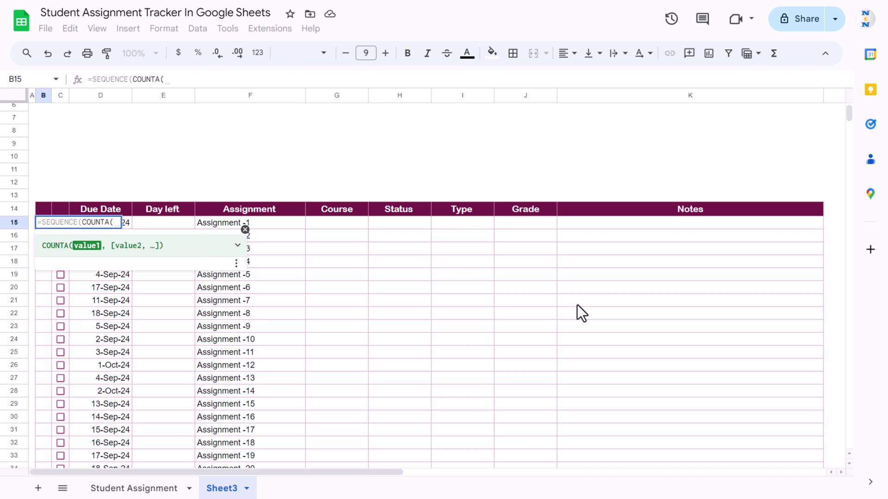
key(Right)
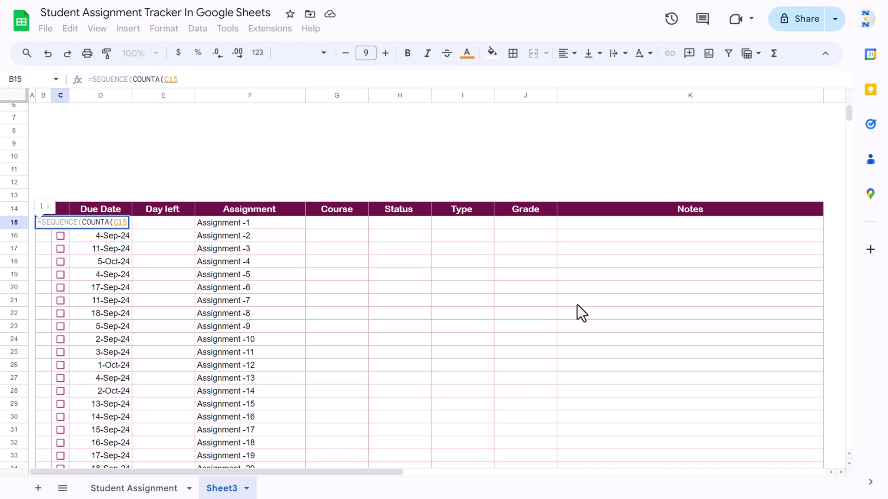
text(:C)
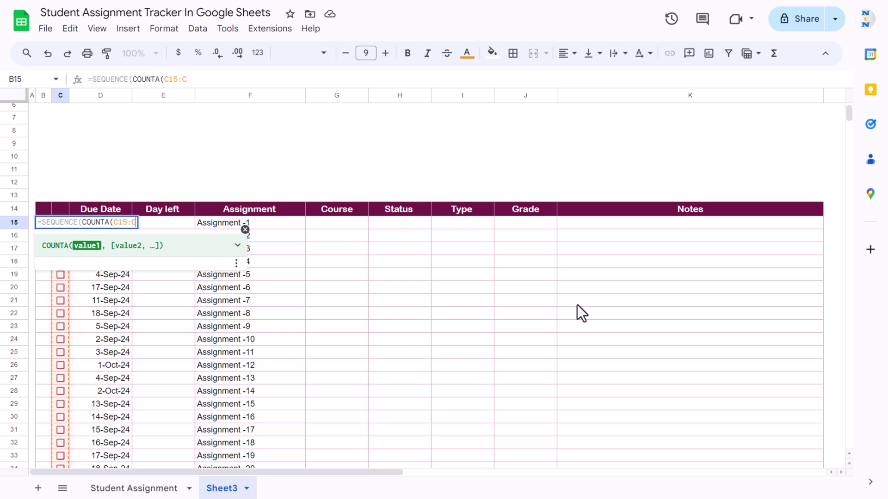
text()))
key(Return)
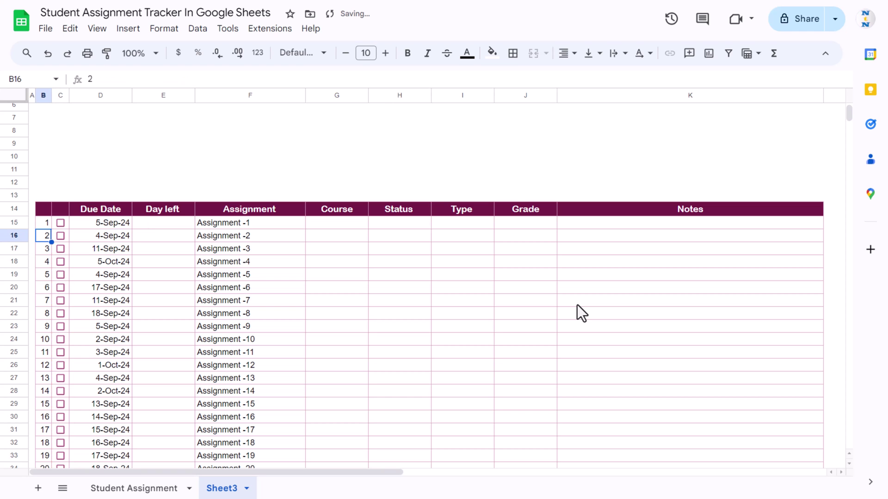
Step: Centre the whole table B14:K65 horizontally and vertically and set its font size to 8
key(ctrl+Down)
key(ctrl+Up)
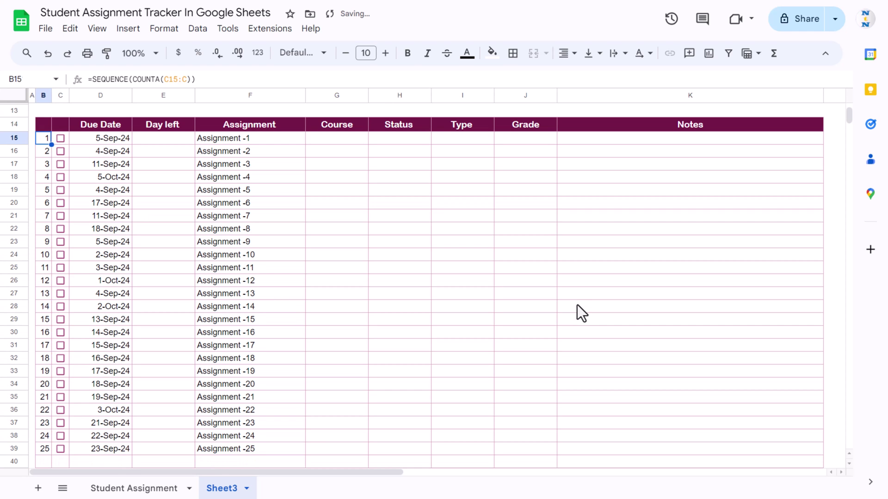
key(Up)
key(shift+Right)
key(shift+Right)
key(shift+Right)
key(shift+Right)
key(shift+Right)
key(shift+Right)
key(shift+Right)
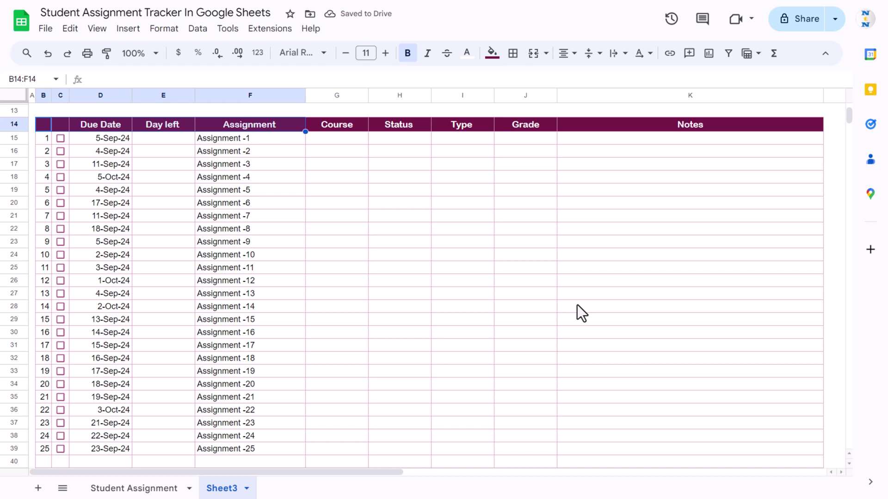
key(shift+Right)
key(shift+Right)
key(shift+Down)
key(shift+Down)
key(shift+Down)
key(shift+Down)
key(shift+Down)
key(shift+Down)
key(shift+Down)
key(shift+Down)
key(shift+Down)
key(shift+Down)
key(shift+Down)
key(shift+Down)
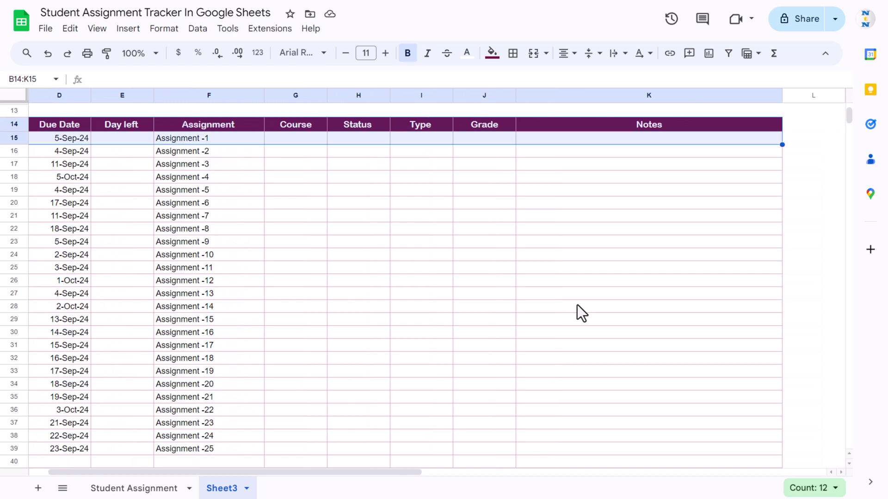
key(shift+Down)
key(shift+Down)
key(shift+Down)
key(shift+Down)
key(shift+Down)
key(shift+Down)
key(shift+Down)
key(shift+Down)
key(shift+Down)
key(shift+Down)
key(shift+Down)
key(shift+Down)
key(shift+Down)
key(shift+Down)
key(shift+Down)
key(shift+Down)
key(shift+Down)
key(shift+Down)
key(shift+Down)
key(shift+Down)
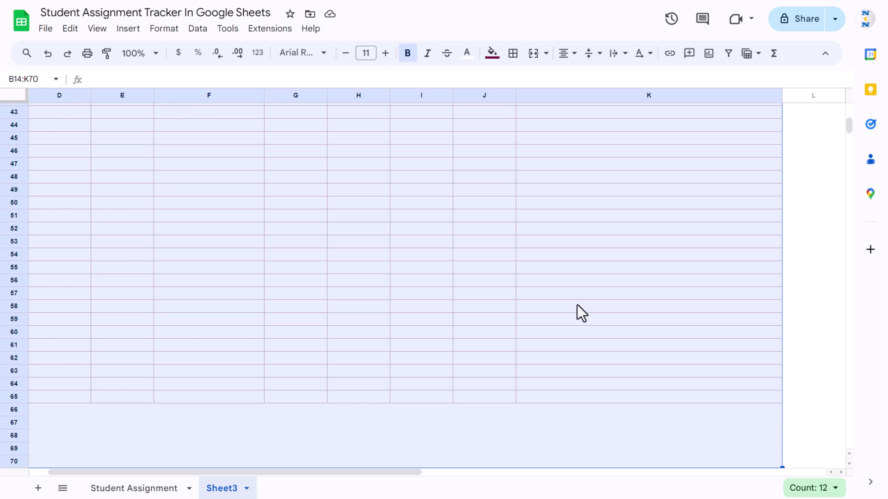
key(shift+Up)
key(shift+Up)
key(shift+Up)
key(shift+Up)
key(shift+Up)
key(shift+Up)
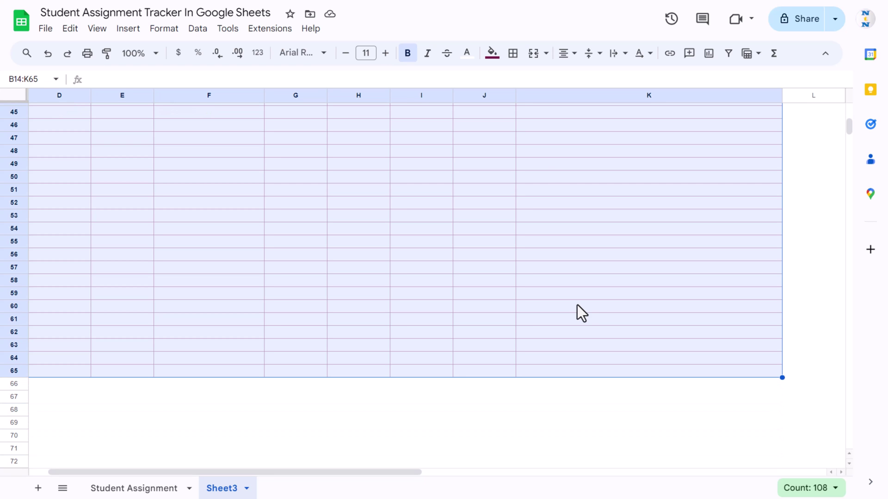
click(568, 54)
click(585, 75)
click(569, 54)
click(586, 78)
click(568, 54)
click(586, 78)
click(592, 53)
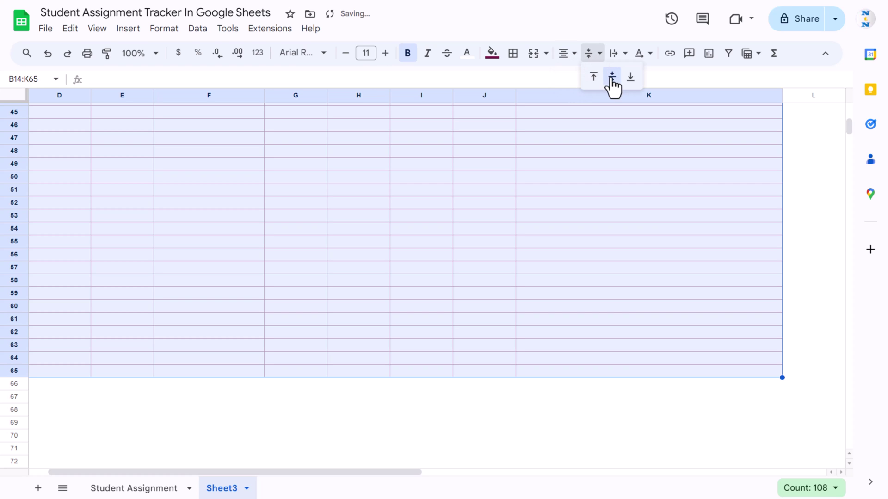
click(612, 78)
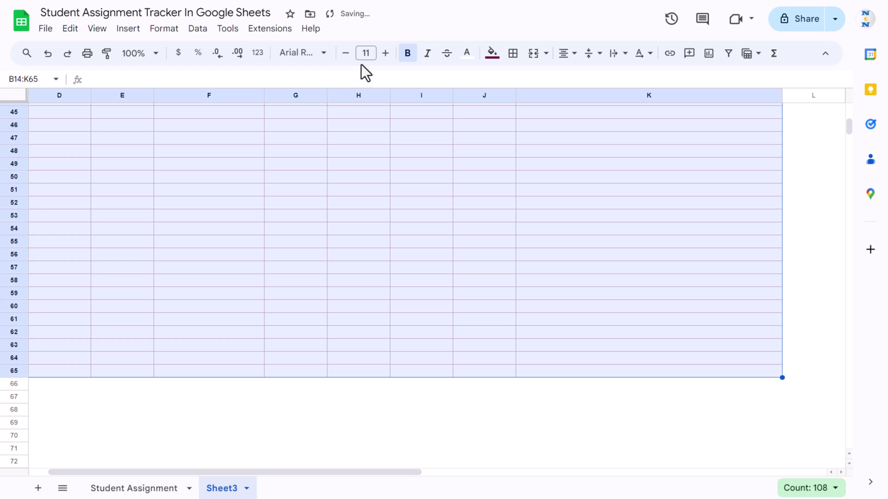
click(347, 57)
click(282, 181)
Step: Format the header row B14:K14 in Arial Rounded at font size 10
key(ctrl+Up)
key(ctrl+Left)
key(ctrl+Left)
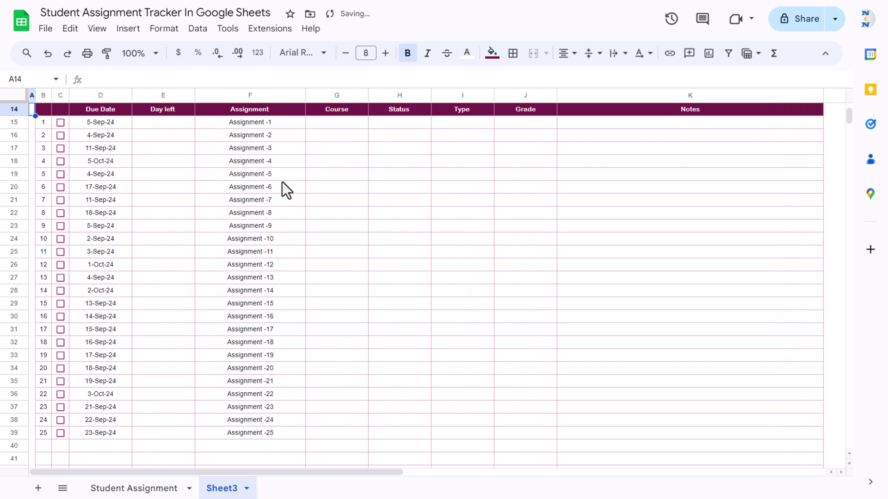
key(Up)
key(Up)
key(Down)
key(Down)
key(Right)
key(shift+Right)
key(shift+Right)
key(shift+Right)
key(shift+Right)
key(shift+Right)
key(shift+Right)
key(shift+Right)
key(shift+Right)
key(shift+Right)
key(shift+Right)
key(shift+Right)
key(shift+Right)
key(shift+Right)
key(shift+Right)
key(shift+Right)
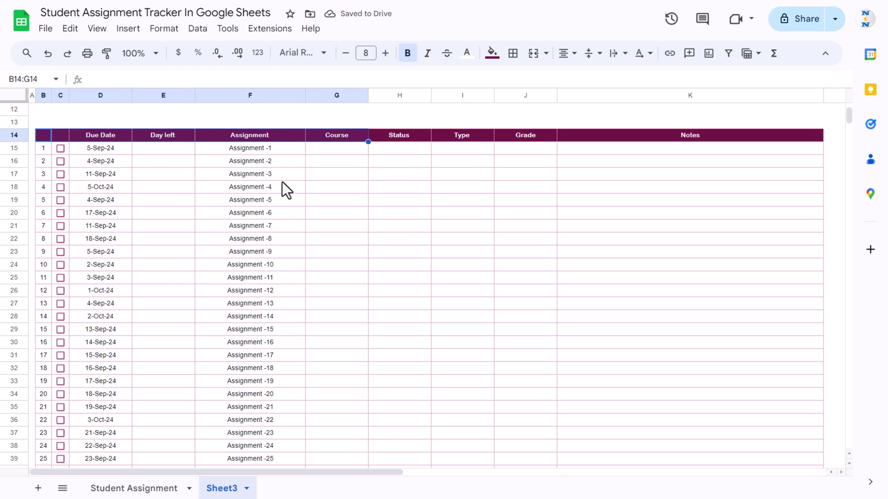
key(shift+Left)
key(shift+Left)
key(shift+Left)
key(shift+Left)
key(shift+Left)
key(shift+Left)
key(shift+Left)
key(shift+Right)
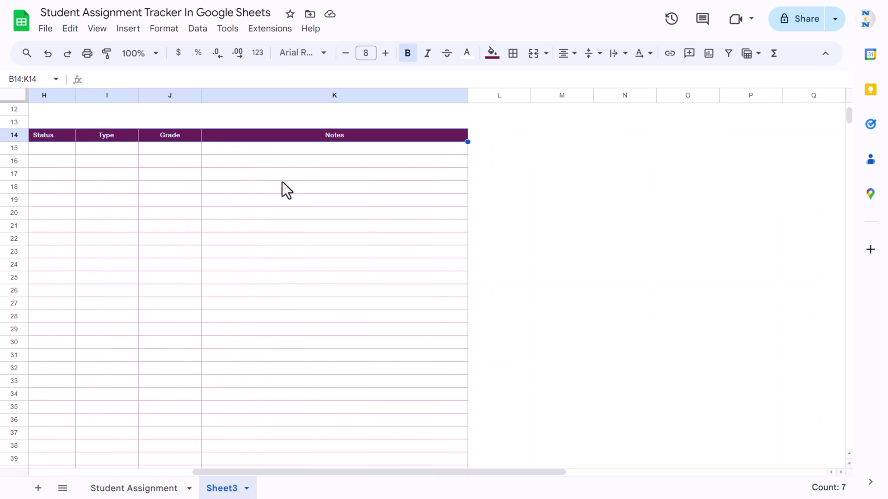
scroll(250, 461, left, 6)
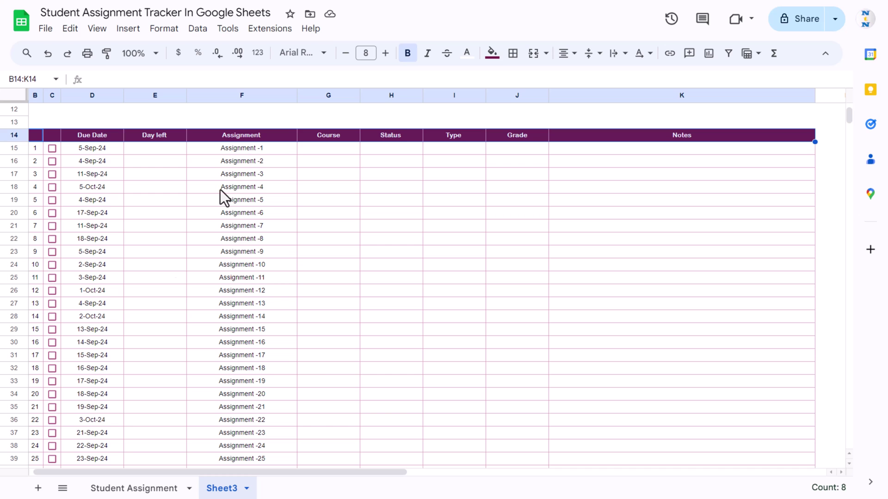
click(324, 53)
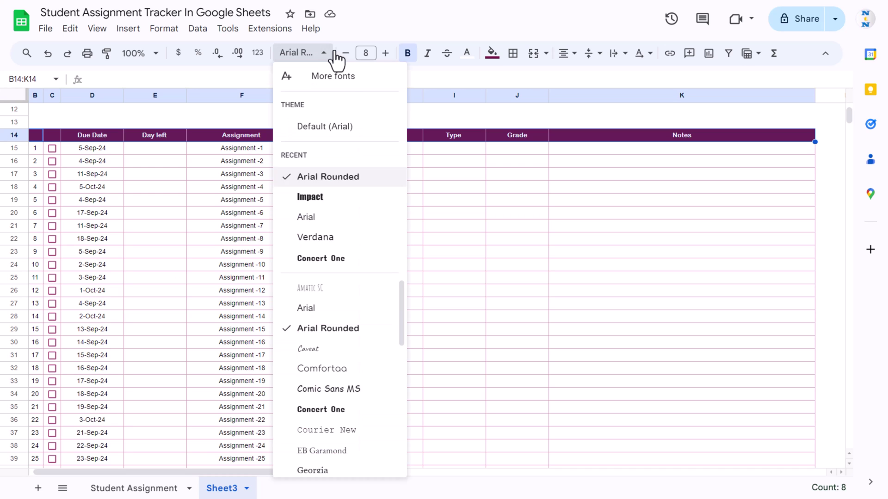
click(324, 183)
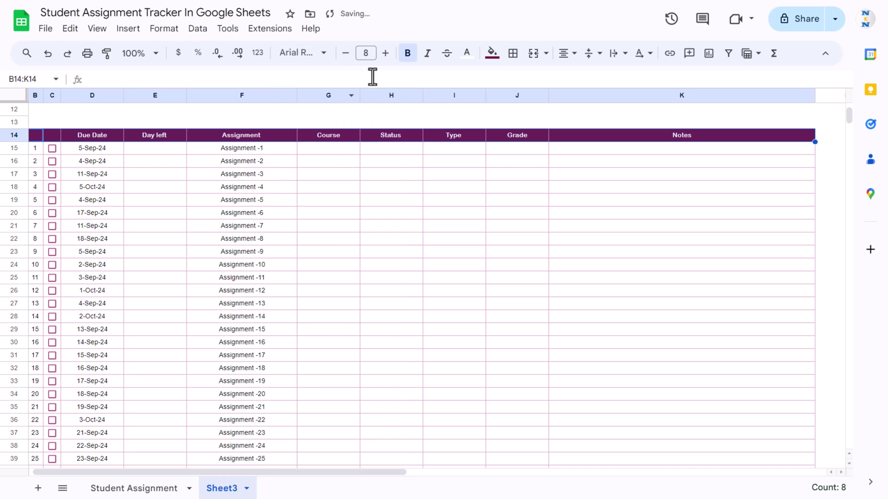
click(385, 53)
click(385, 53)
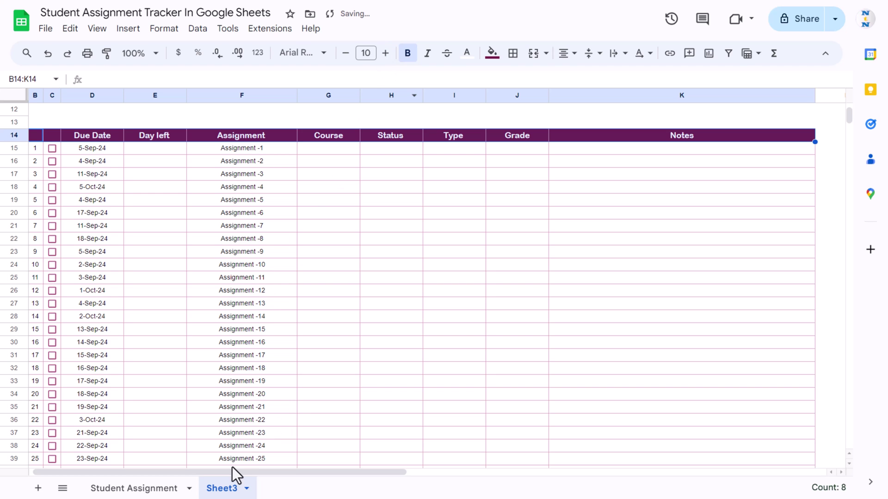
Step: Add a data validation rule to the due dates in D15:D65 that requires a valid date and rejects invalid input
click(176, 464)
click(157, 420)
click(98, 151)
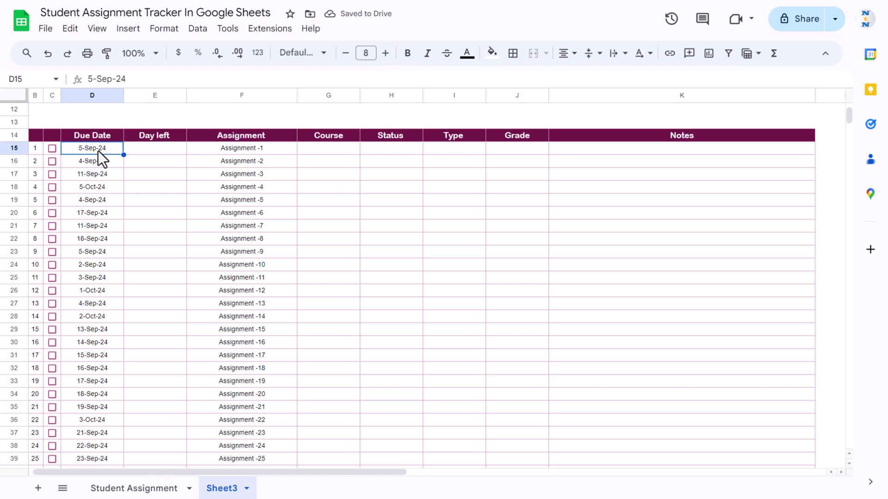
scroll(112, 209, down, 9)
click(97, 166)
double_click(98, 166)
scroll(104, 223, up, 10)
click(104, 218)
scroll(116, 222, down, 14)
shift+click(108, 313)
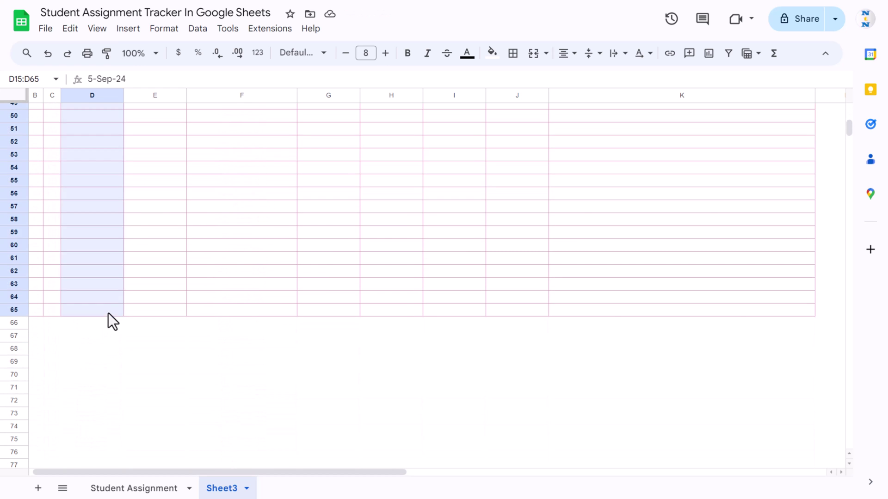
scroll(112, 256, up, 11)
right_click(106, 167)
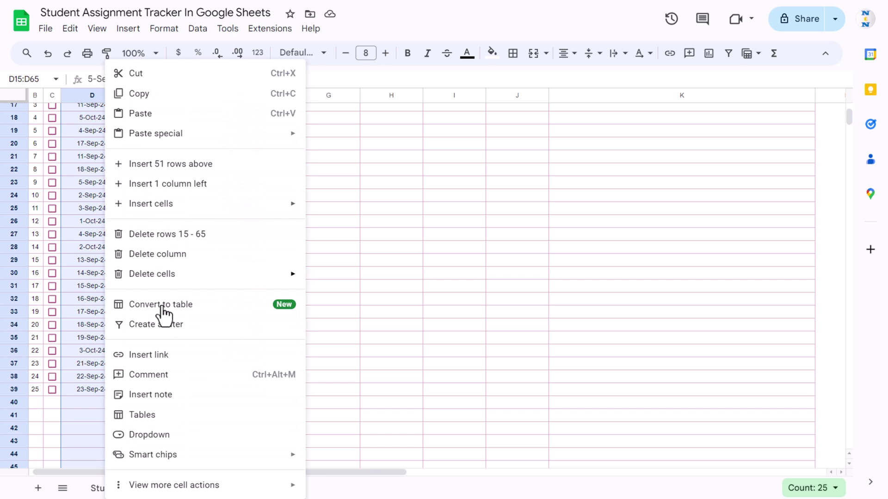
click(171, 437)
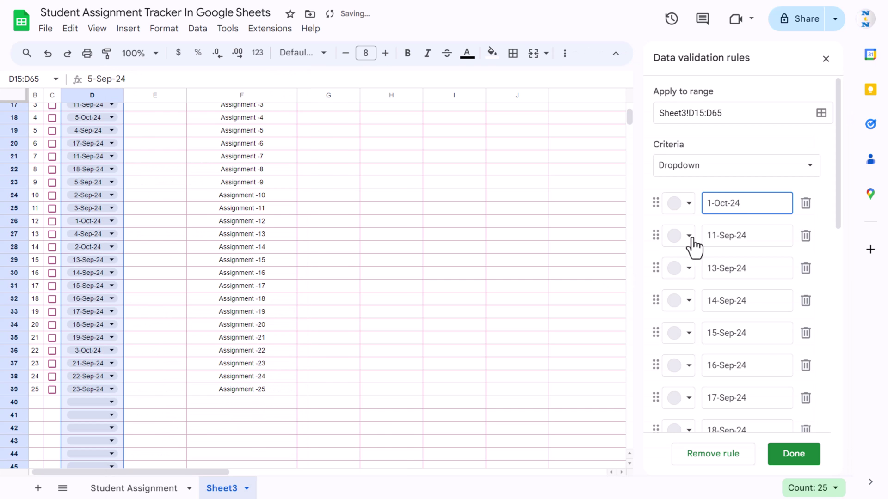
click(718, 171)
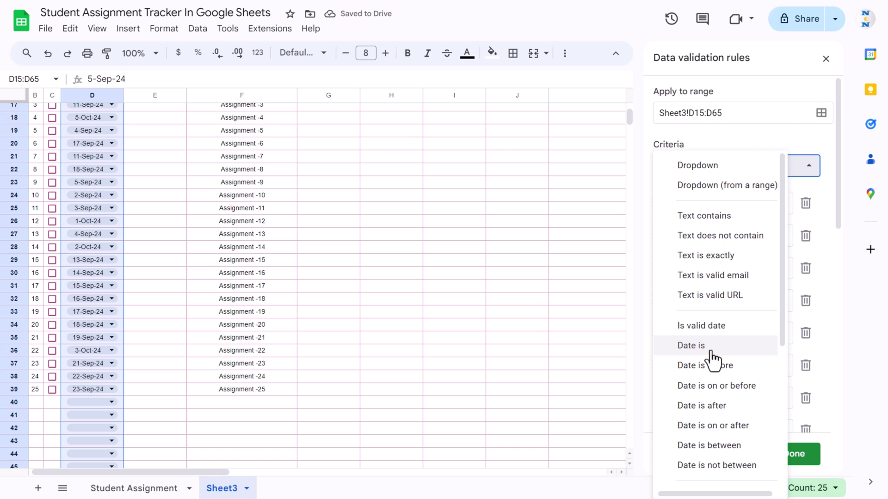
click(701, 325)
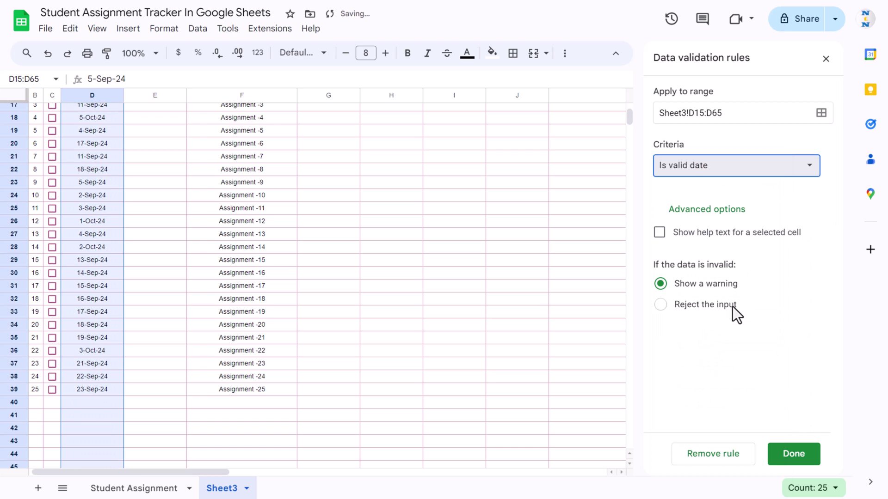
click(661, 304)
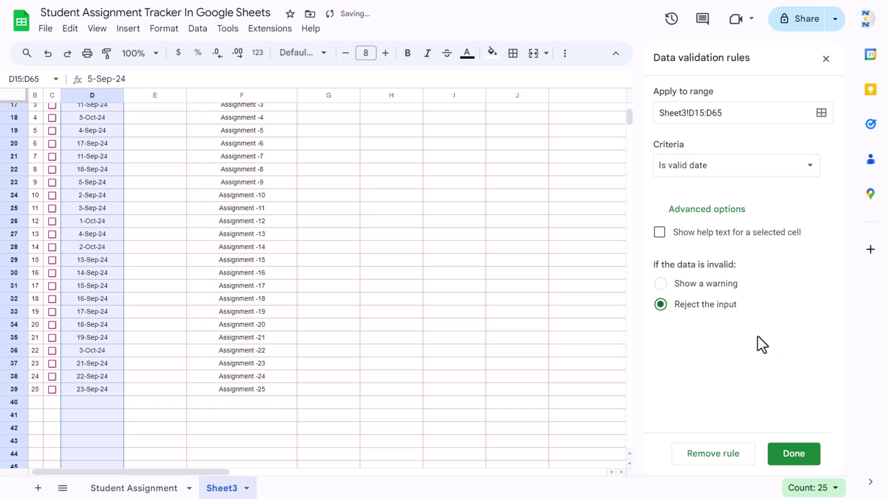
click(793, 454)
Step: Try to enter text that is not a date in D41 to test the validation rule
click(168, 430)
double_click(100, 418)
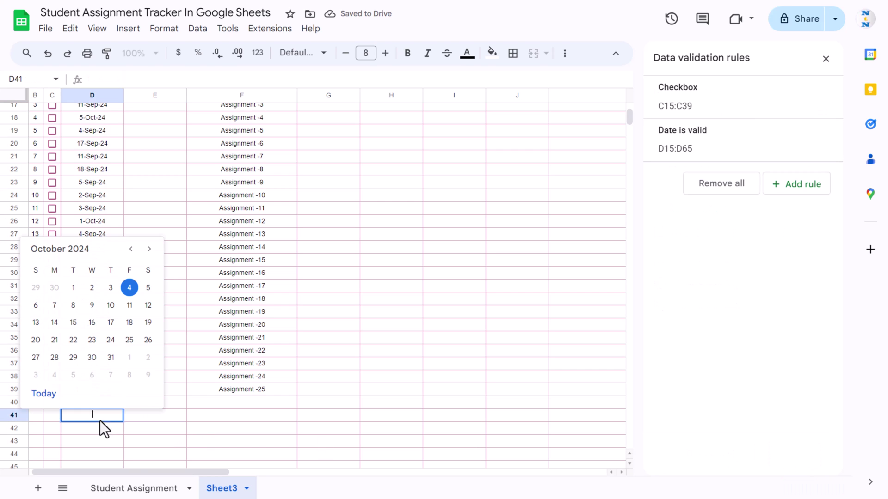
key(Escape)
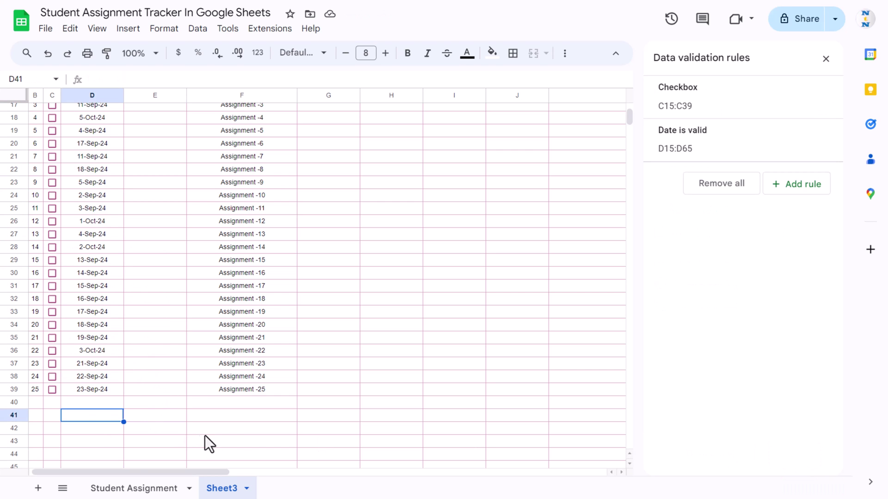
text(not a date)
key(Tab)
drag(165, 413, 554, 247)
click(578, 282)
Step: Try picking 10 October 2024 from the date picker in D41
click(95, 407)
double_click(95, 413)
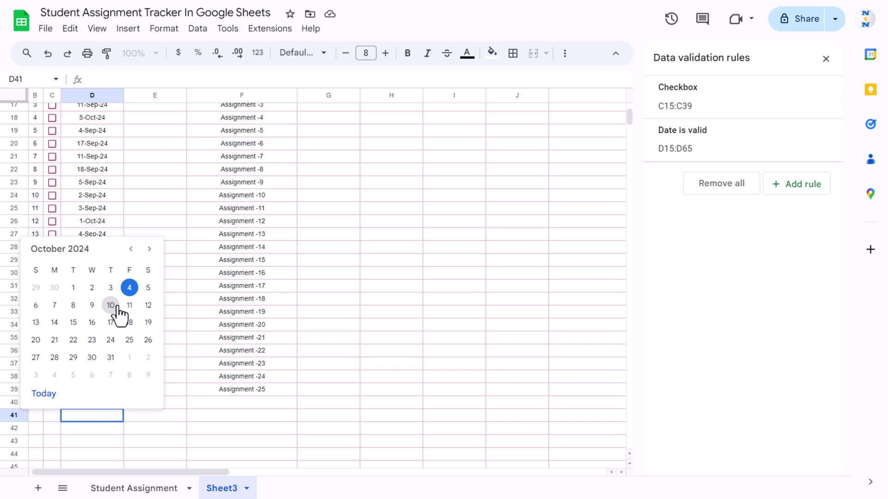
click(112, 305)
scroll(185, 368, up, 5)
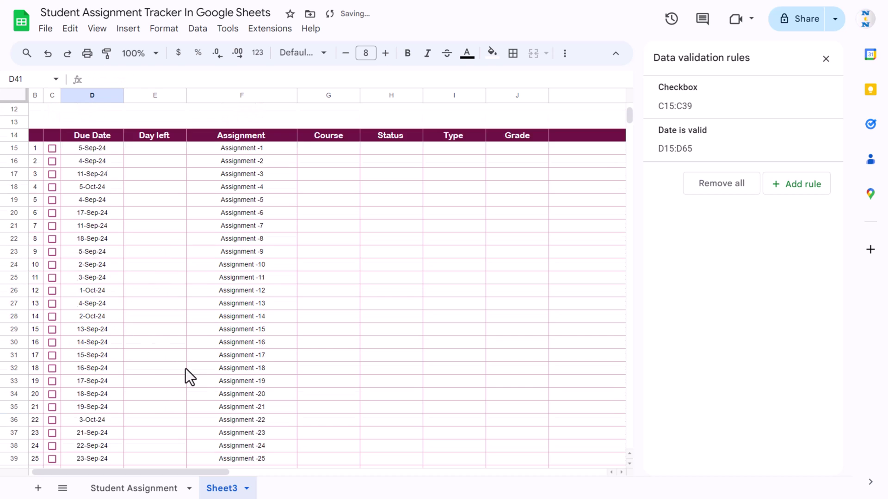
scroll(162, 347, down, 4)
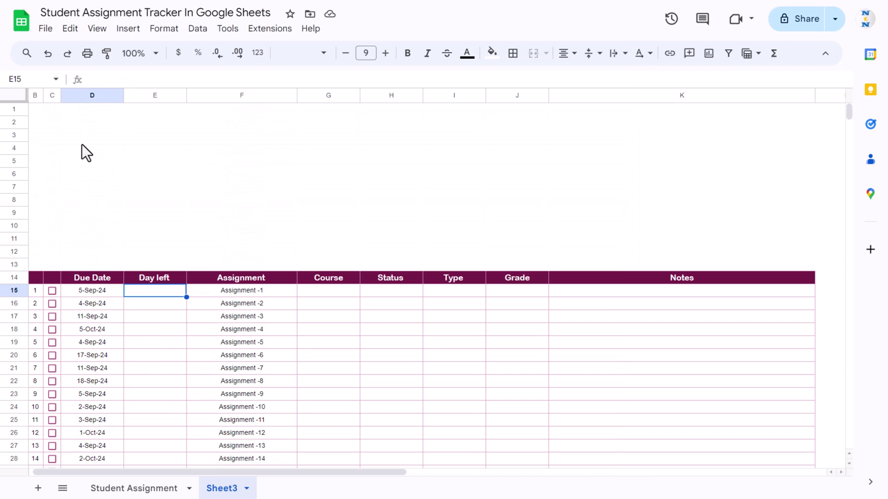
Step: Check the title banner on the Student Assignment sheet, and merge B1:K2 on Sheet3 with a dark magenta fill
click(88, 135)
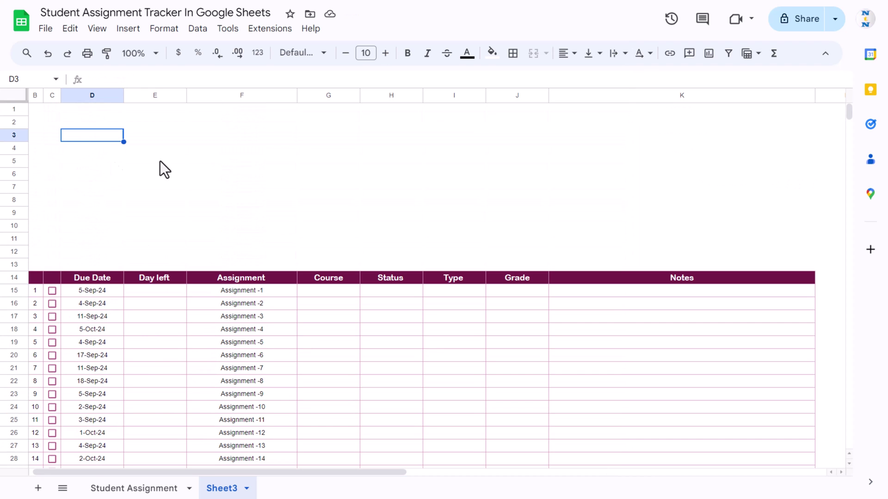
click(117, 488)
scroll(184, 170, up, 4)
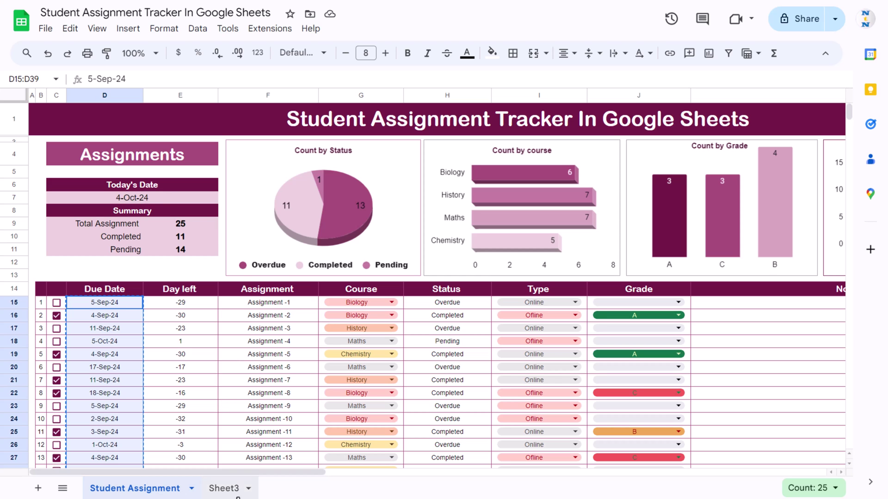
click(224, 489)
drag(37, 110, 795, 118)
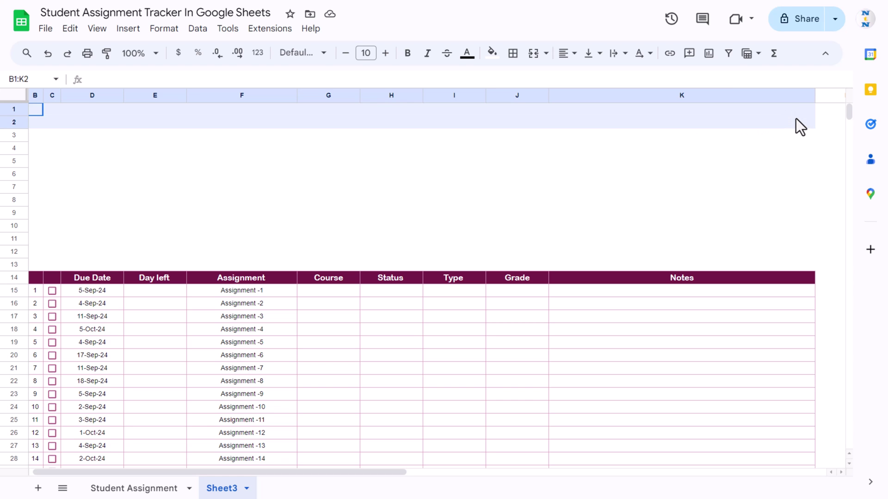
click(534, 55)
click(511, 54)
click(492, 54)
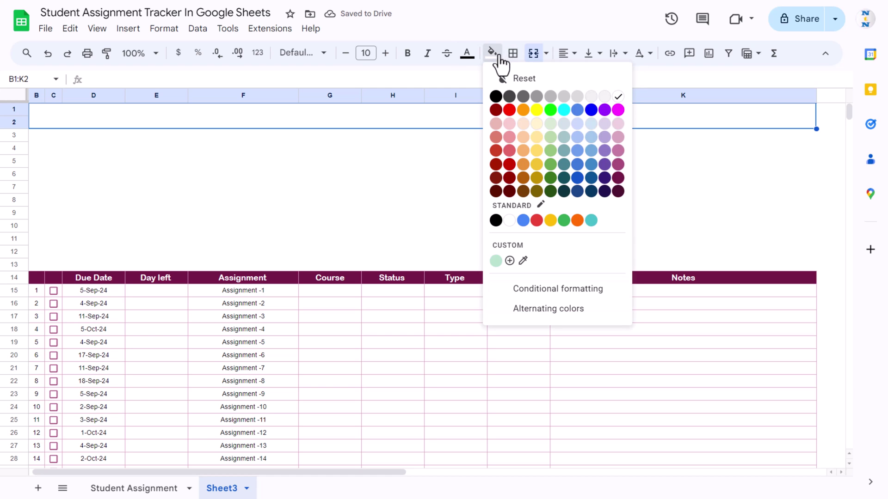
click(618, 178)
Step: Format the merged title banner B1:K2 with white text in Arial Rounded at font size 24
click(467, 54)
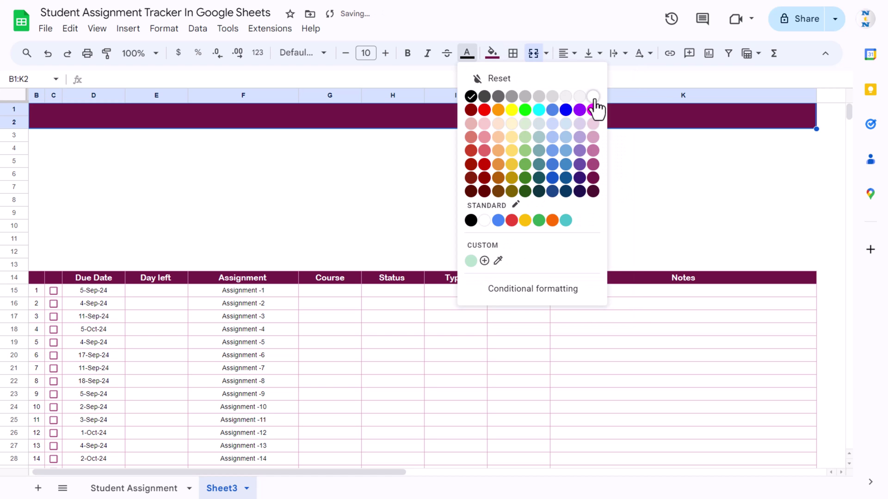
click(592, 97)
click(368, 53)
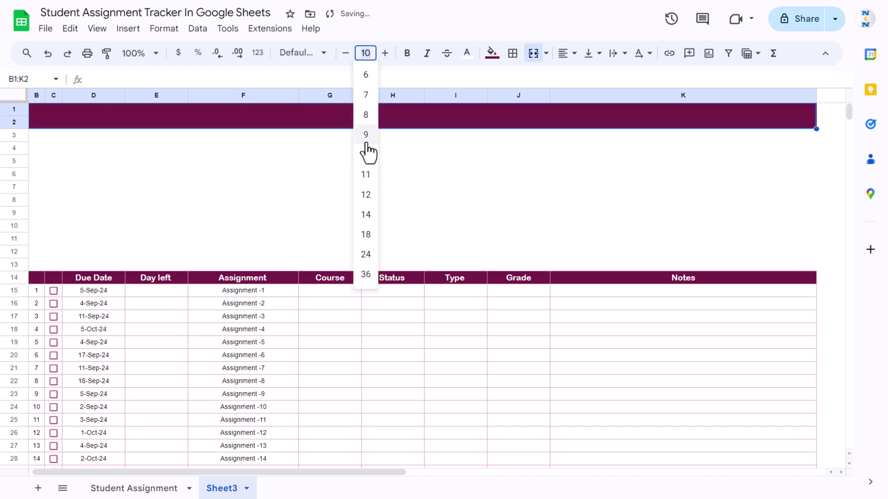
click(369, 253)
click(318, 55)
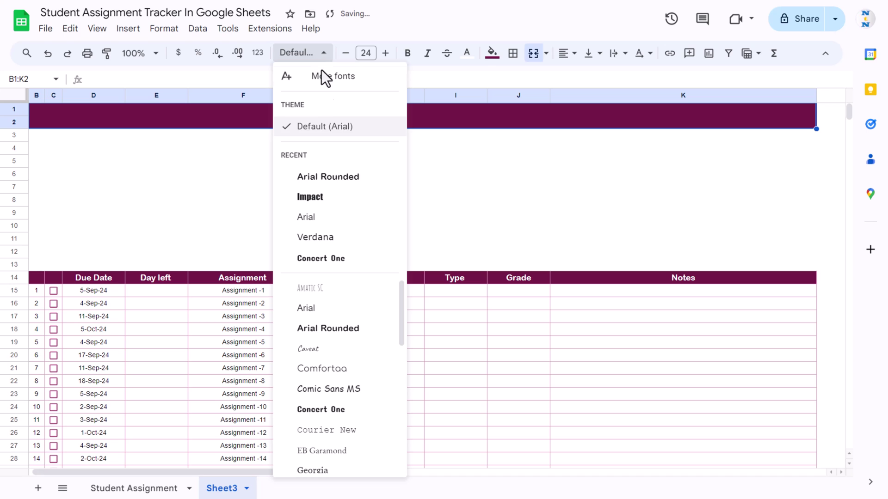
click(324, 177)
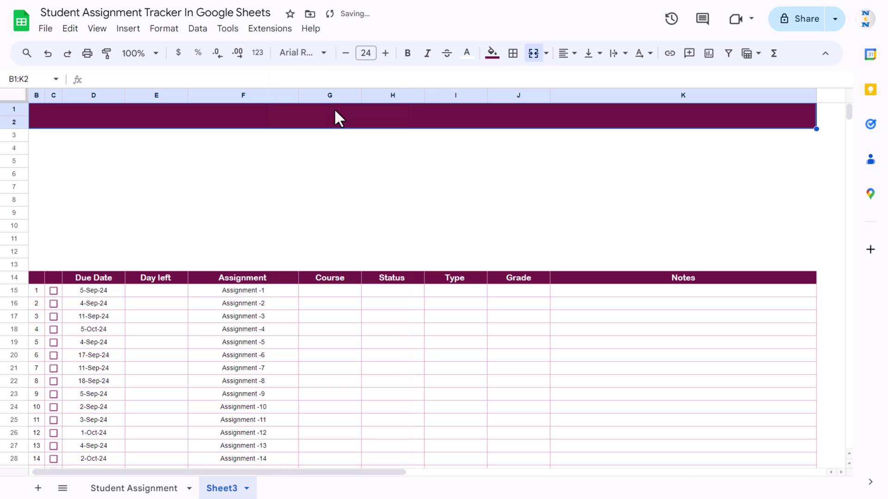
Step: Enter the title "Student Assignment Tracker" in the merged banner B1:K2 and centre it horizontally
text(Student Assi)
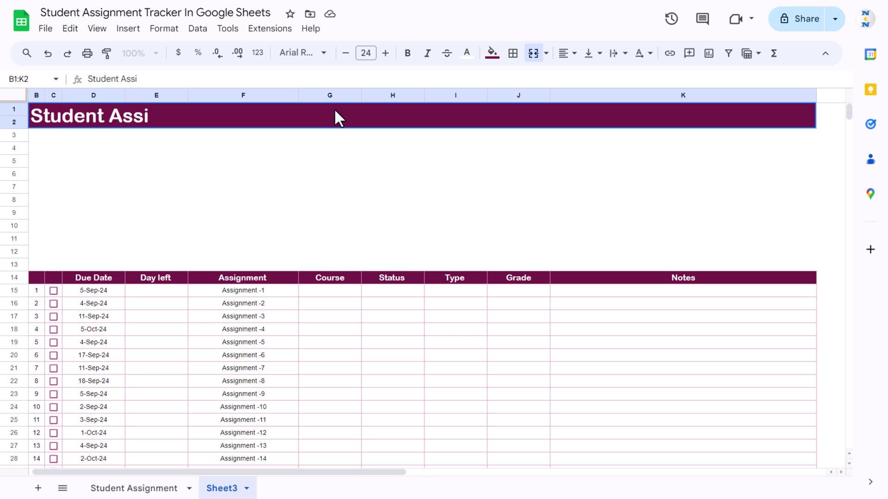
text(gnment)
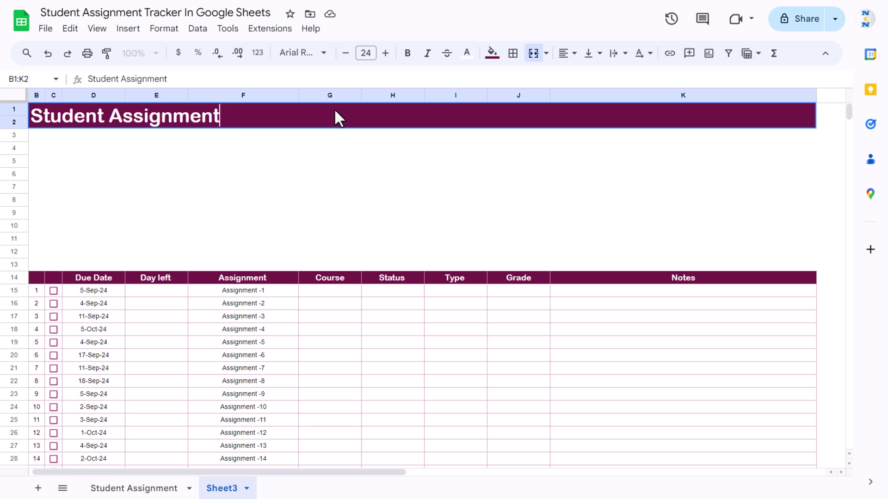
text( Tracker)
key(Return)
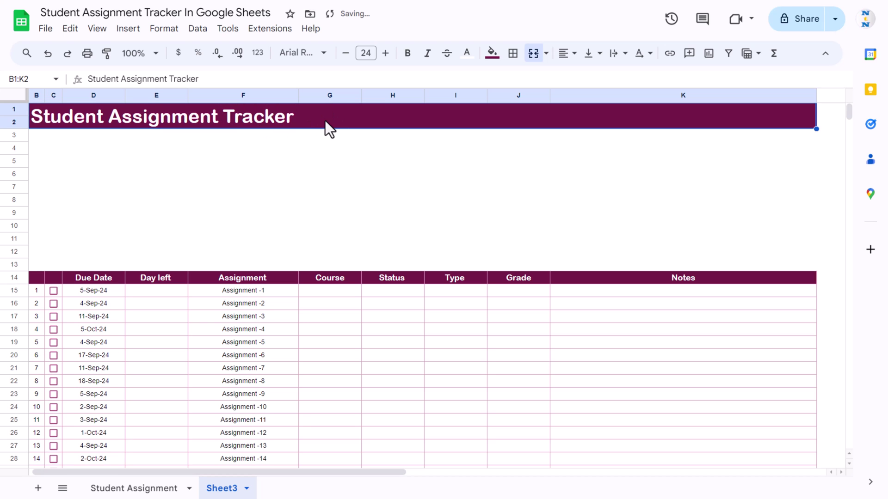
click(567, 54)
click(587, 75)
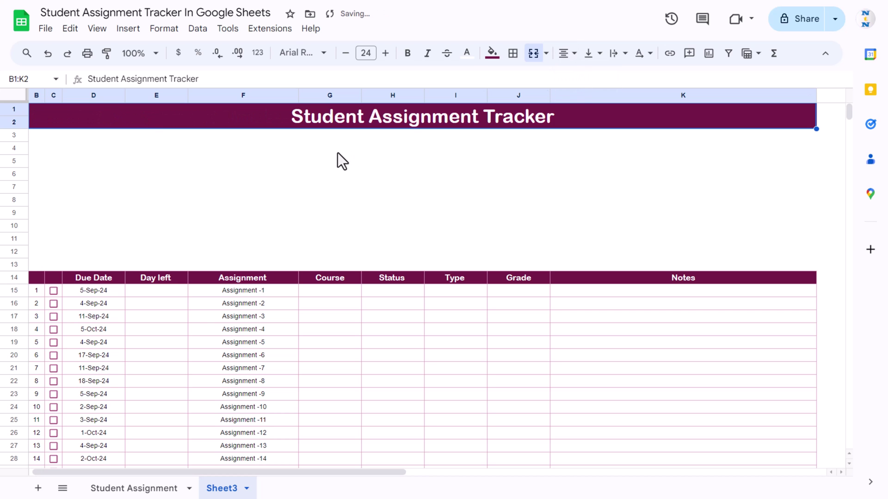
click(337, 153)
Step: Check the summary block on the Student Assignment sheet, and on Sheet3 merge C4:E4 and enter the heading "Assignments"
click(48, 149)
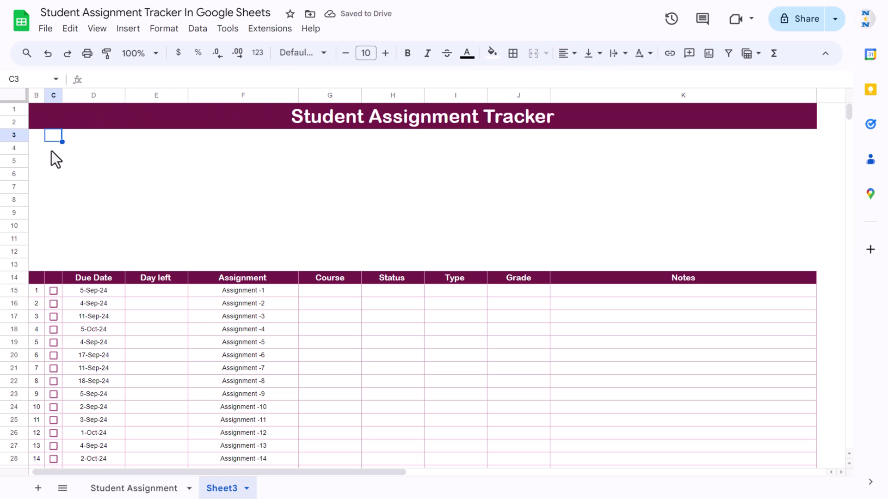
click(121, 486)
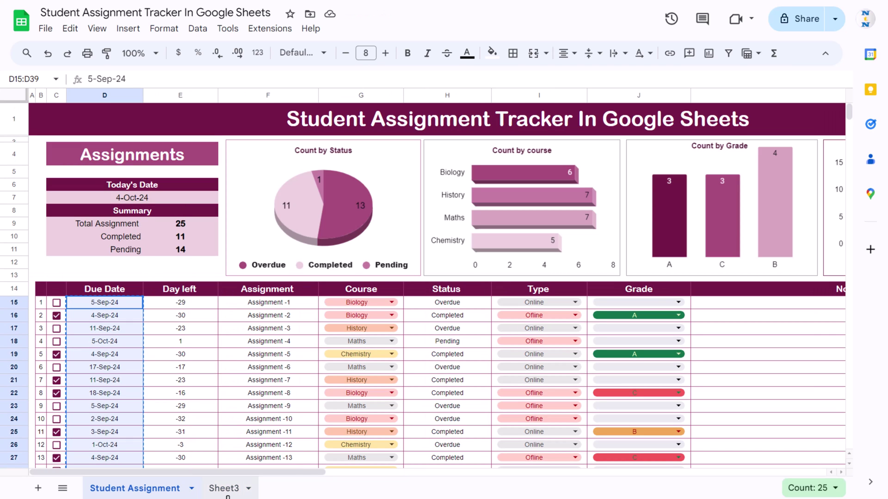
click(224, 488)
drag(52, 150, 146, 148)
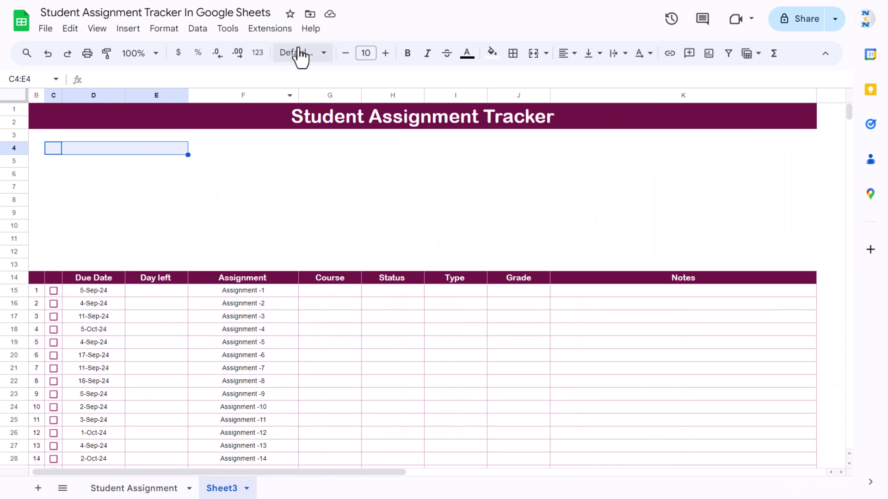
click(534, 55)
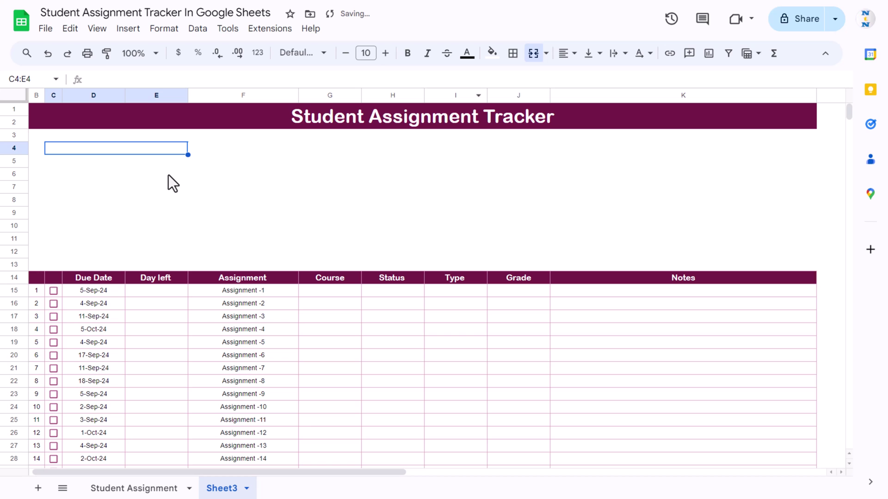
key(shift+Down)
key(Up)
key(Down)
text(Assignments)
key(Return)
key(Up)
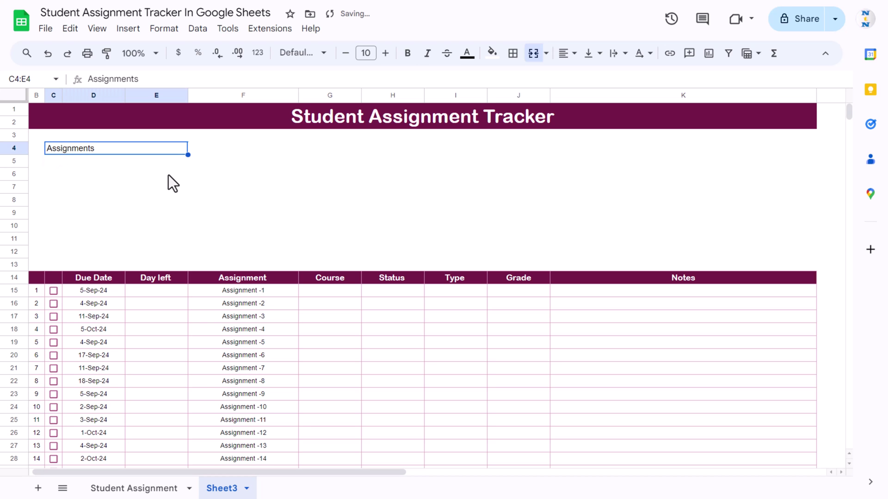
Step: Give the Assignments heading in C4:E4 a medium magenta fill and centred white text, and make row 4 slightly taller
click(493, 52)
click(618, 173)
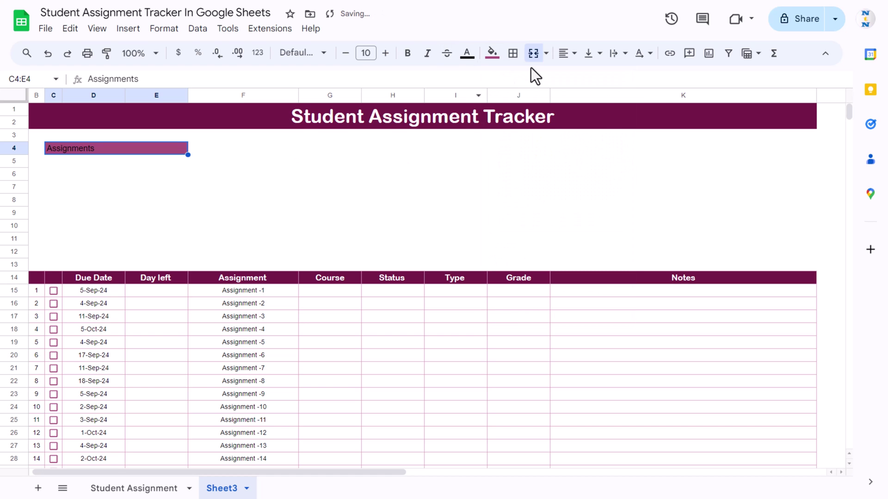
click(467, 53)
click(592, 94)
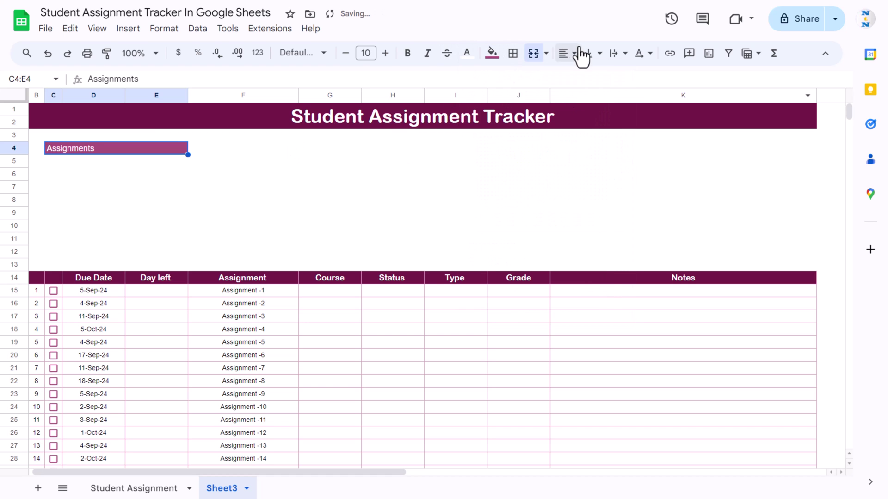
click(573, 54)
click(587, 75)
drag(11, 156, 10, 160)
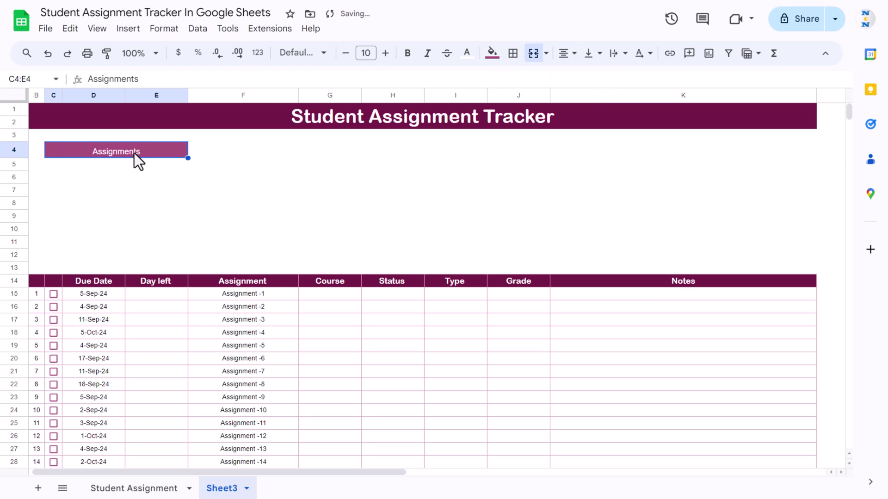
Step: Align the Assignments heading to the middle vertically and set it in Arial Rounded at font size 12
click(586, 54)
click(613, 76)
click(407, 53)
click(299, 52)
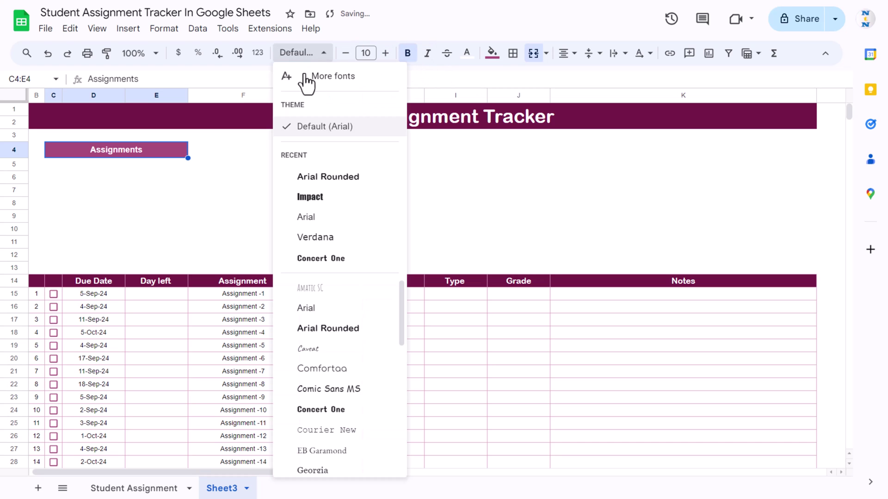
click(318, 177)
click(385, 52)
click(385, 52)
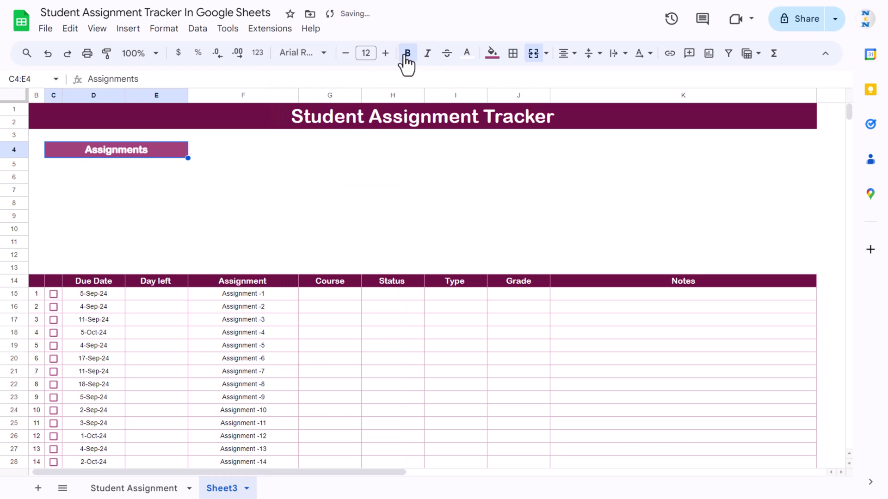
click(171, 195)
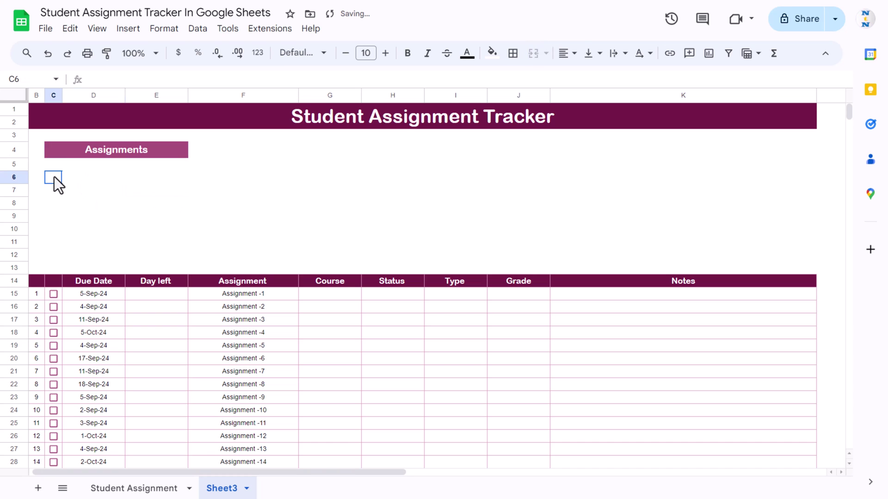
Step: Merge C6:E6 below the Assignments heading, enter "Date" and centre it horizontally
drag(54, 177, 157, 176)
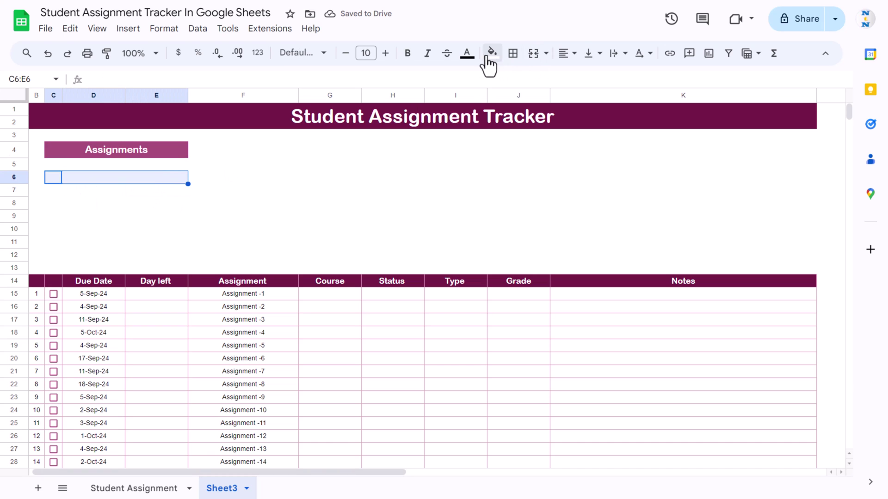
click(533, 54)
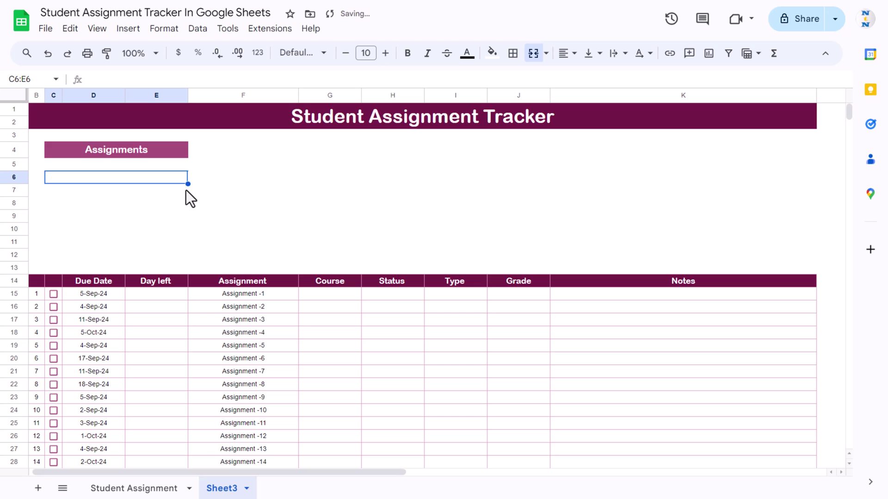
text(Date)
key(BackSpace)
key(BackSpace)
key(BackSpace)
text(ate)
key(Return)
key(Up)
click(568, 54)
click(587, 75)
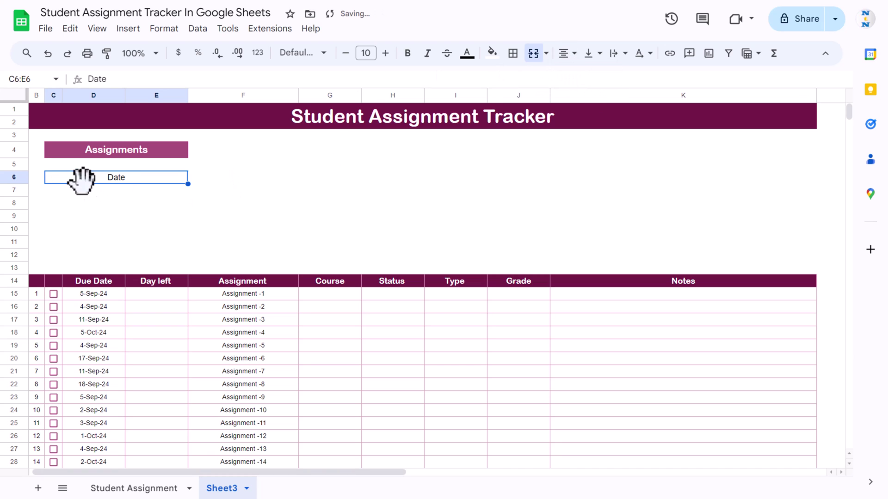
Step: Check the date cell C7 on the Student Assignment sheet, and format Sheet3's Date header with a dark magenta fill and bold white text
click(126, 485)
click(112, 194)
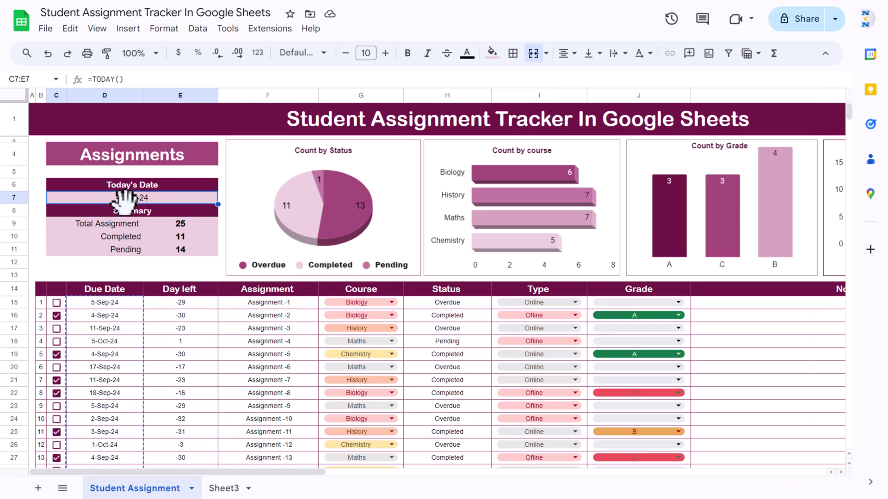
click(221, 488)
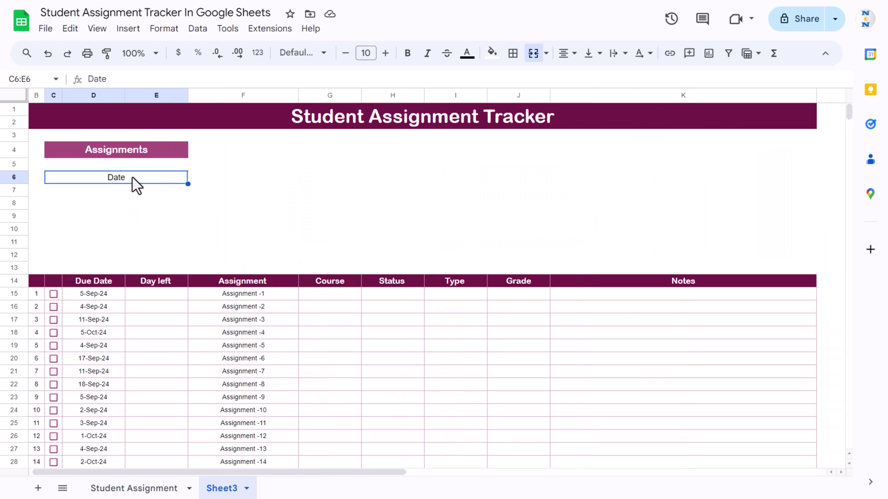
click(493, 54)
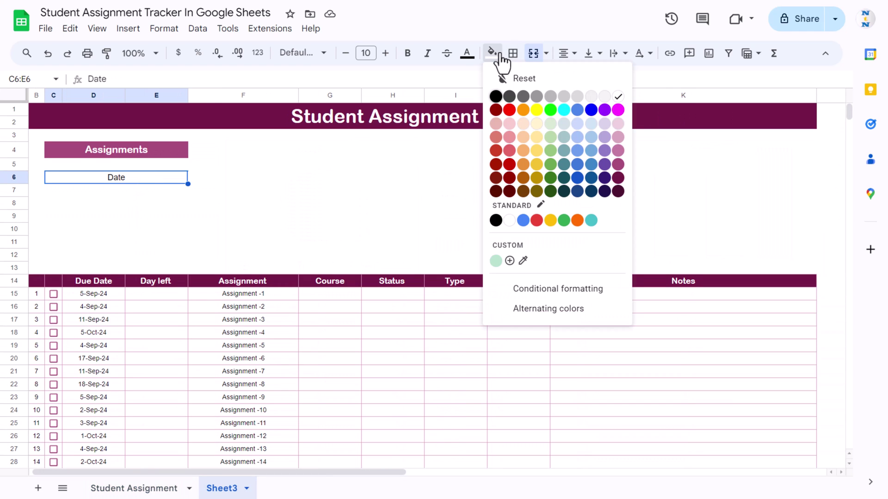
click(618, 190)
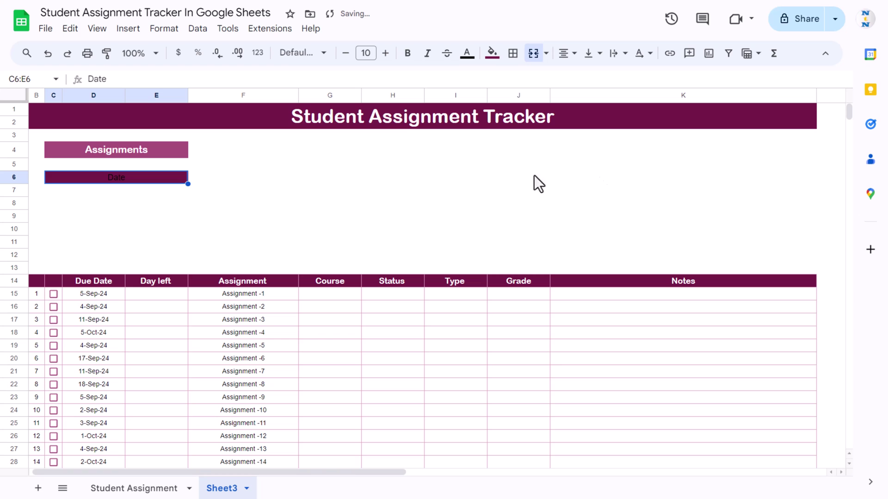
click(467, 53)
click(597, 94)
click(407, 53)
Step: Merge C7:E7 under the Date header and fill it with light magenta
drag(53, 191, 163, 192)
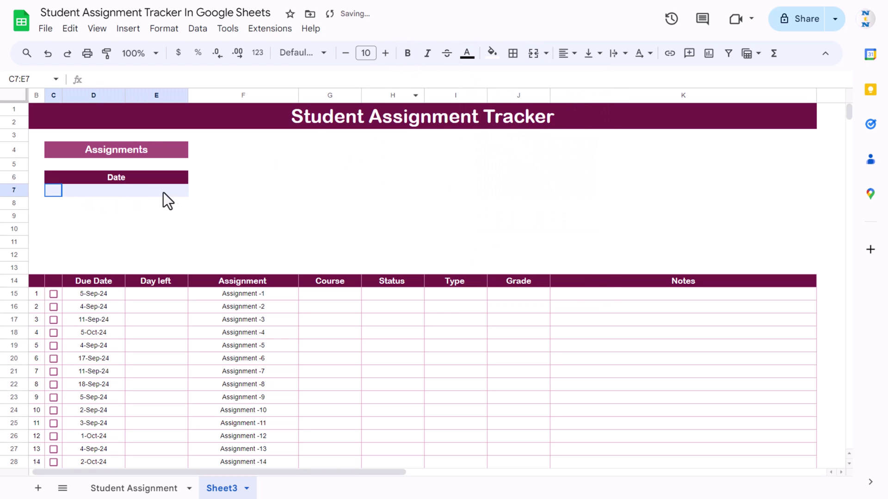
click(533, 53)
click(492, 52)
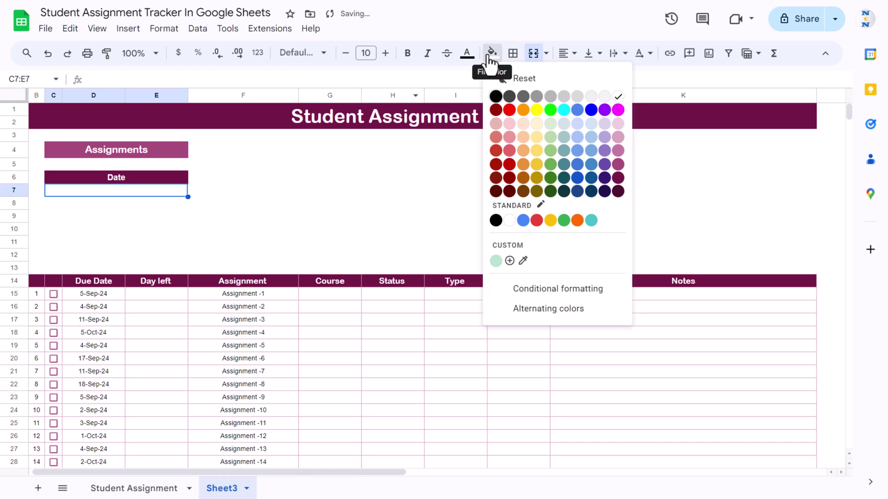
click(620, 125)
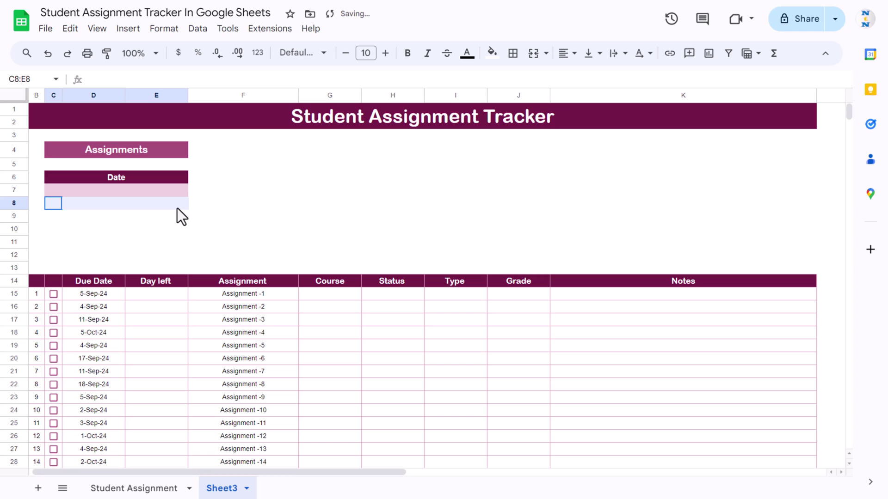
Step: Copy the Date header and the light magenta cell below it to C8:E9
click(119, 178)
drag(120, 178, 117, 240)
key(ctrl+c)
click(68, 206)
key(ctrl+v)
Step: Merge C9:E11 horizontally row by row, and copy the light magenta formatting of C9:E9 to rows 10 and 11
click(546, 53)
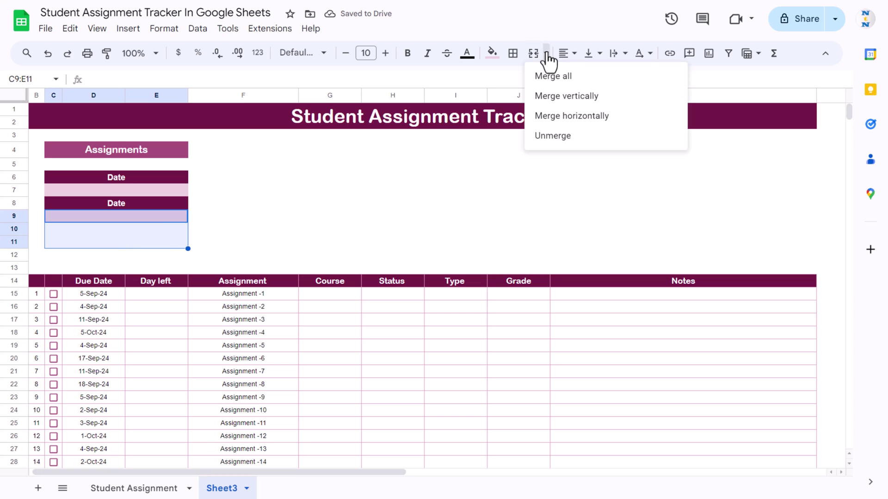
click(594, 119)
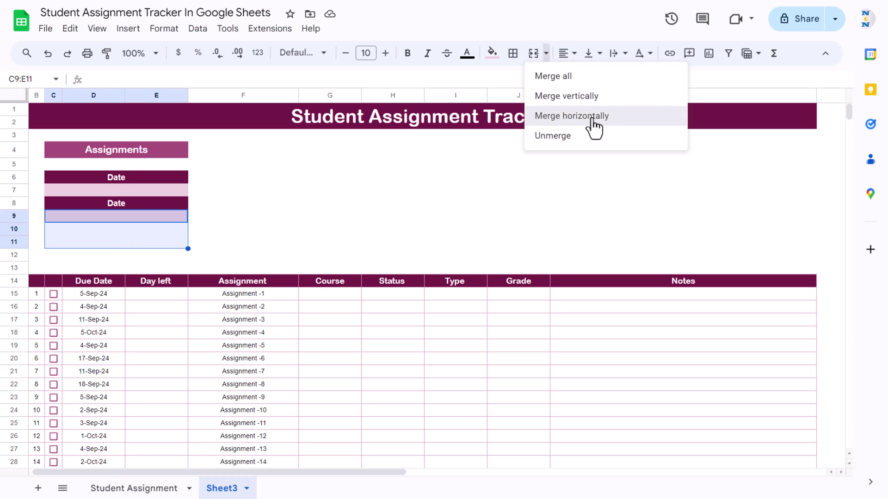
click(106, 243)
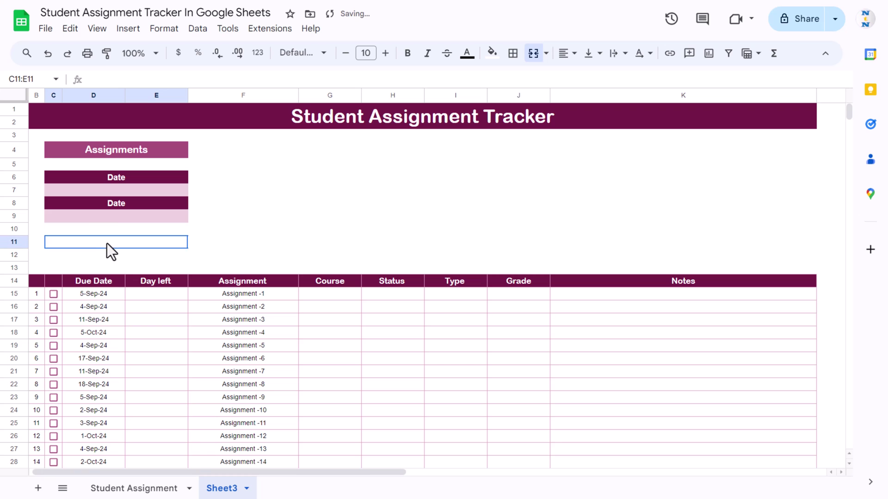
click(112, 218)
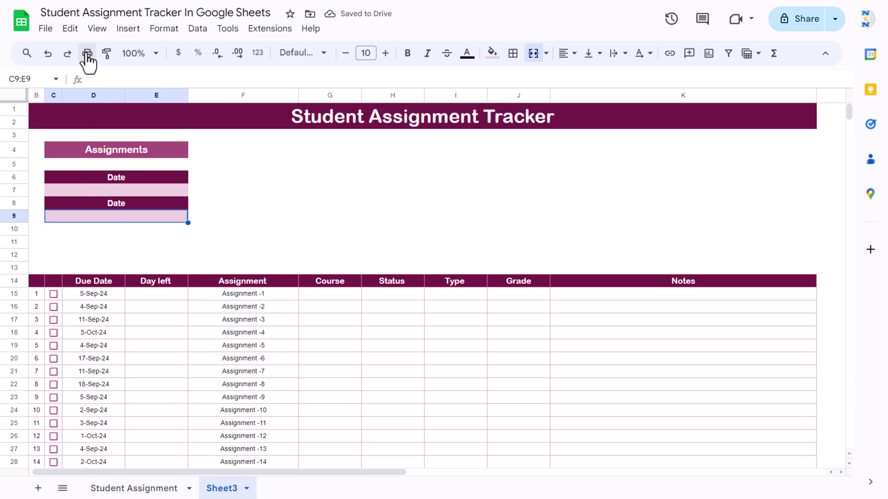
click(106, 54)
click(76, 232)
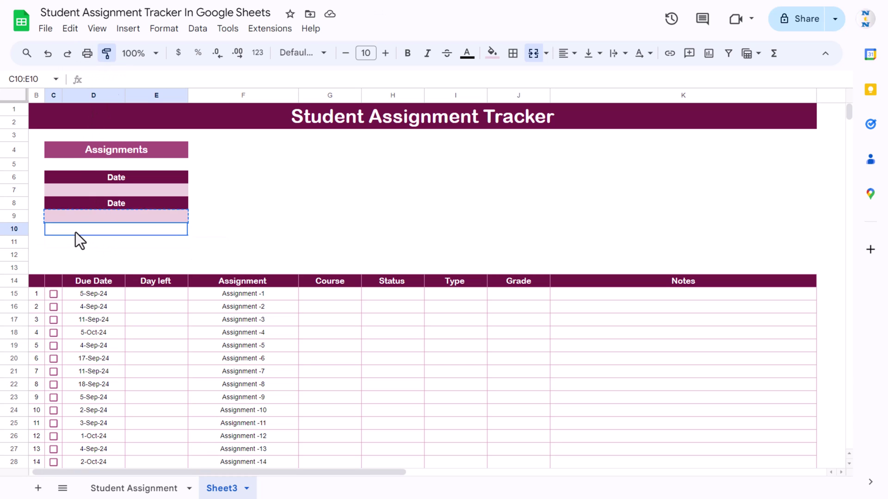
click(107, 55)
click(74, 247)
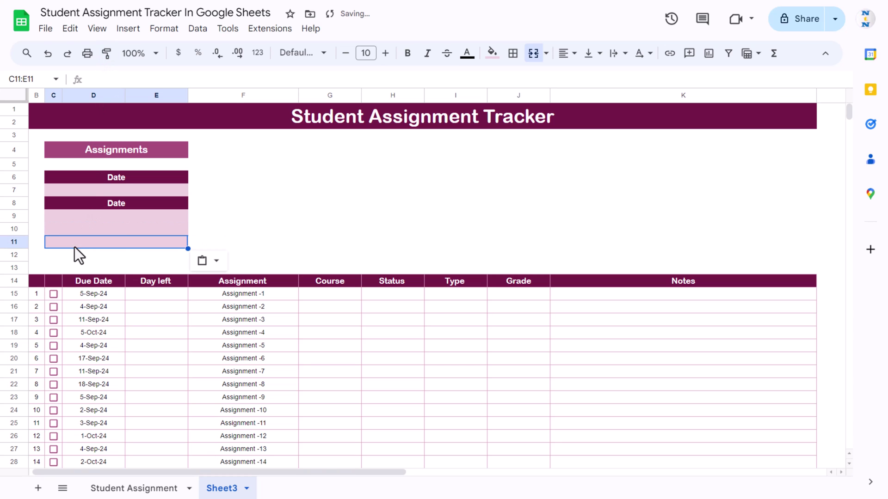
click(142, 215)
Step: Enter the formula =TODAY() in the merged cell C7:E7 under the Date header
click(143, 190)
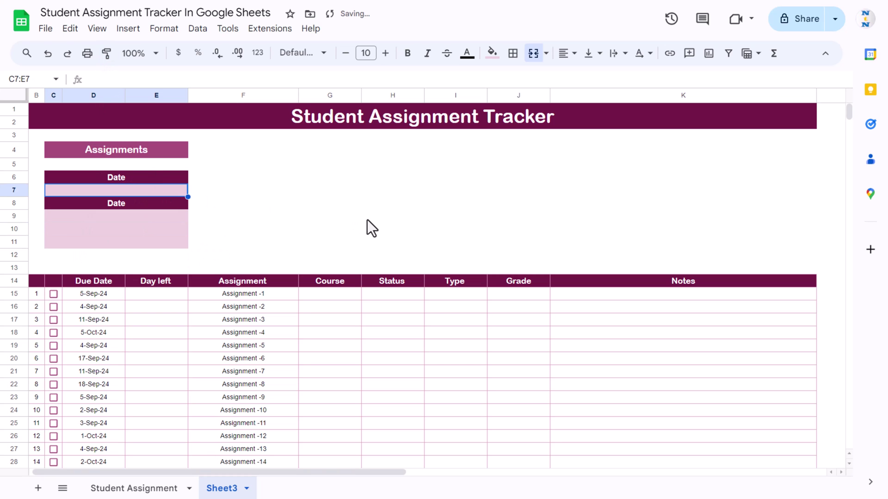
text(=ta)
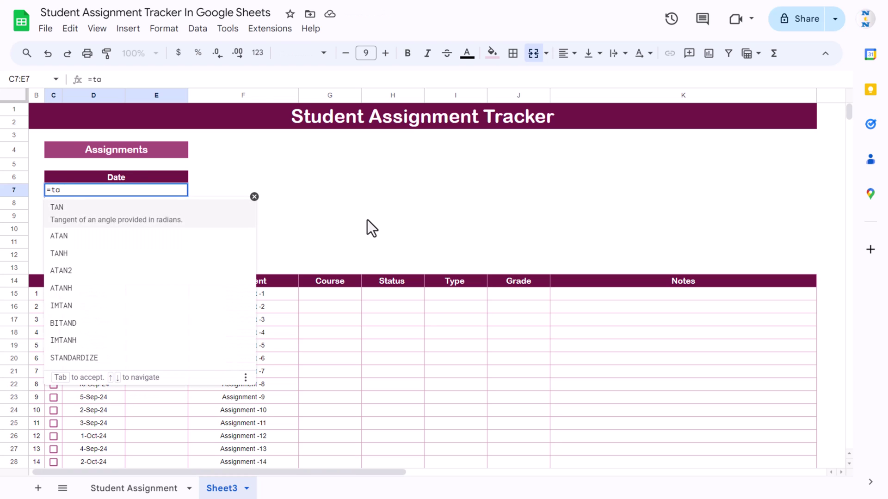
text(d)
key(BackSpace)
key(BackSpace)
text(od)
key(Tab)
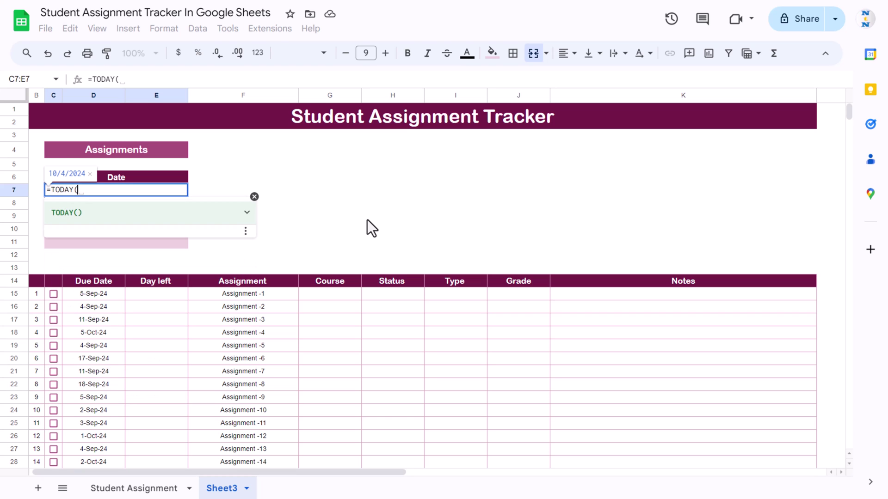
text())
key(Return)
key(Up)
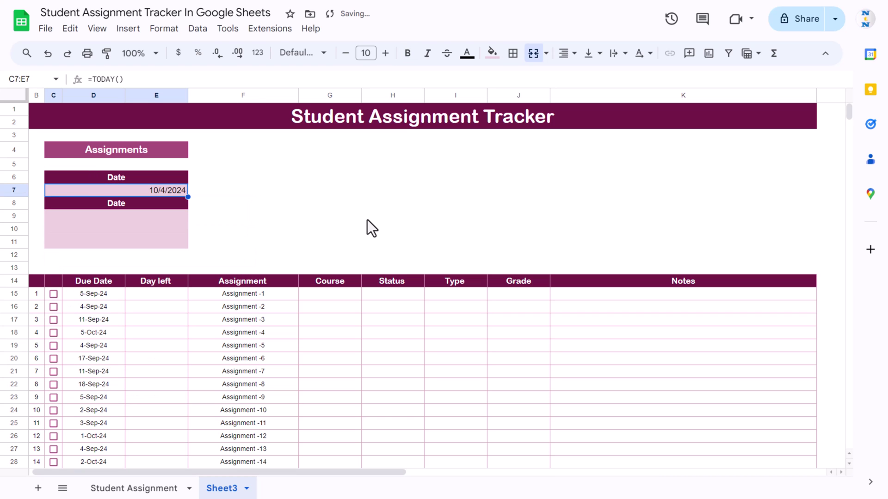
Step: Center the date horizontally in the merged cell C7:E7
click(574, 54)
click(587, 75)
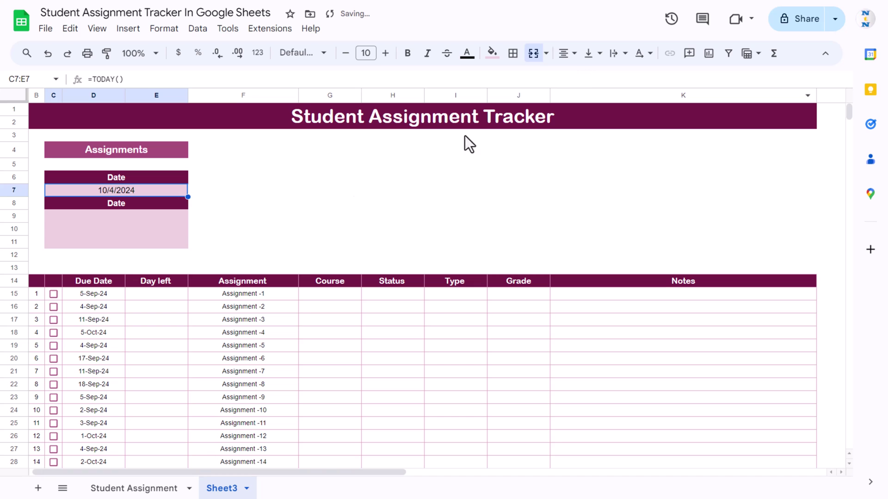
click(242, 242)
Step: Check the summary layout on the Student Assignment sheet and unmerge C9:E11 on Sheet3
click(80, 207)
click(79, 217)
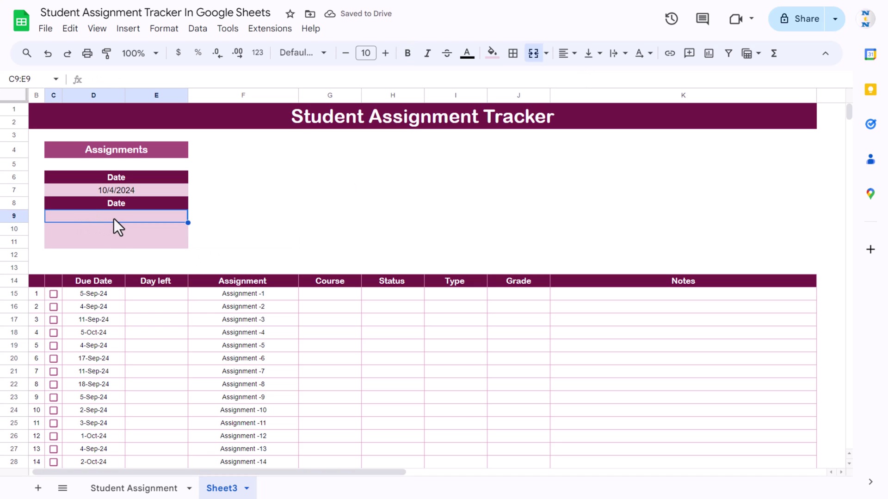
click(132, 488)
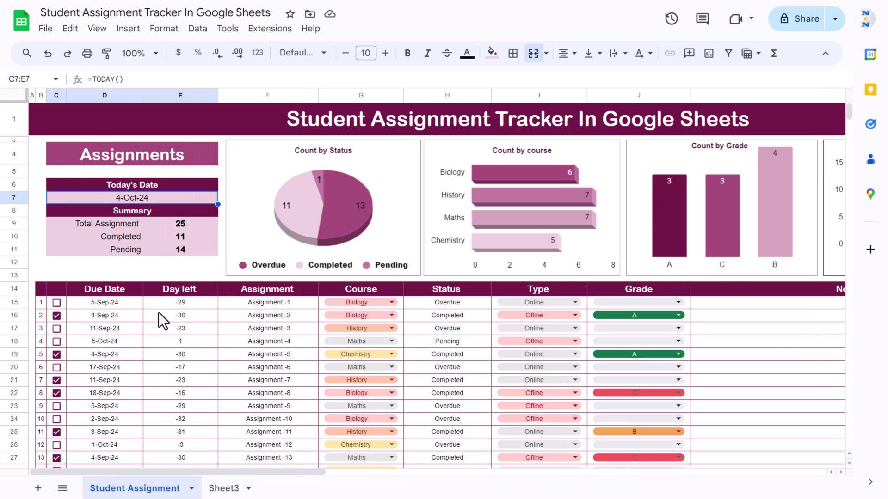
click(224, 488)
drag(150, 218, 149, 243)
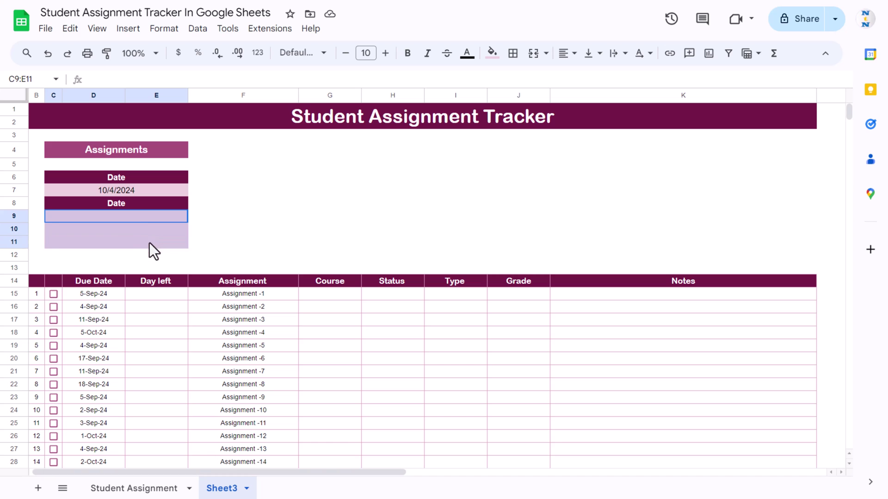
click(537, 59)
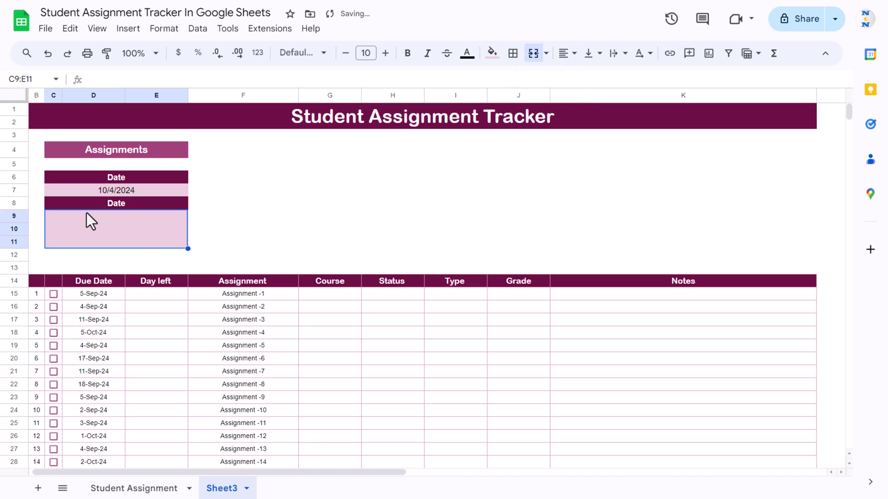
Step: Merge C9:D11 horizontally row by row, leaving column E separate for the summary values
shift+click(113, 215)
drag(113, 215, 112, 246)
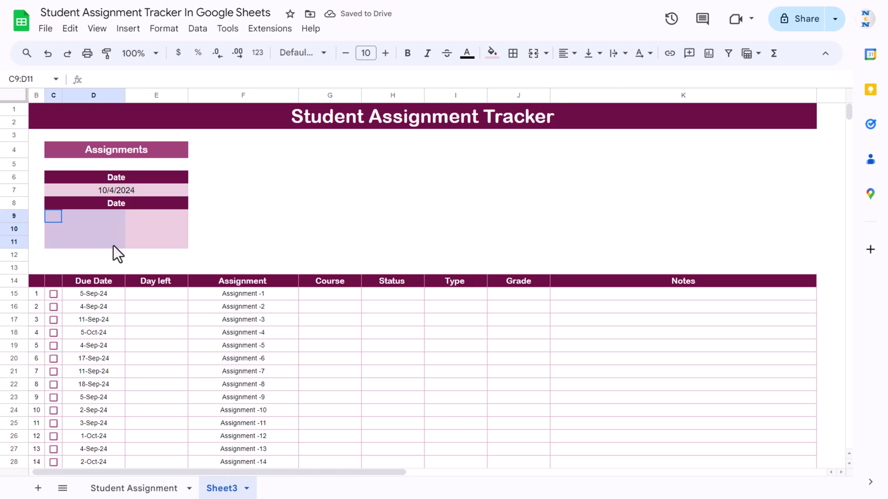
click(546, 55)
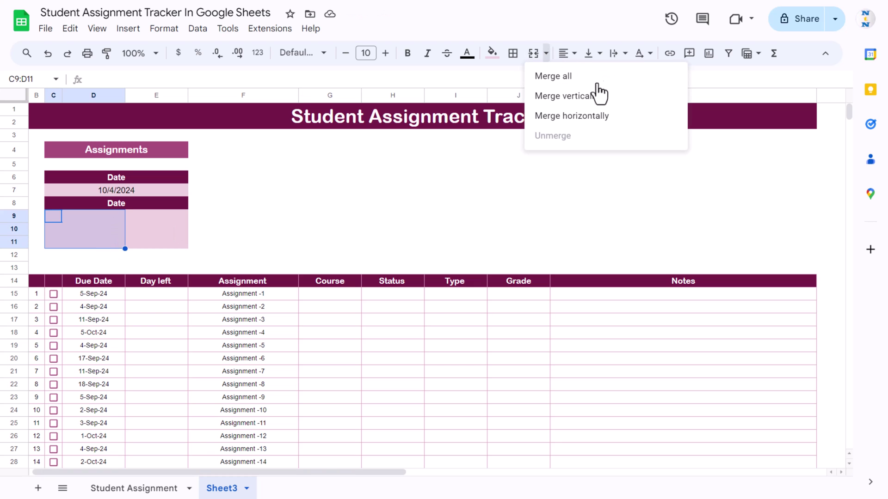
click(585, 121)
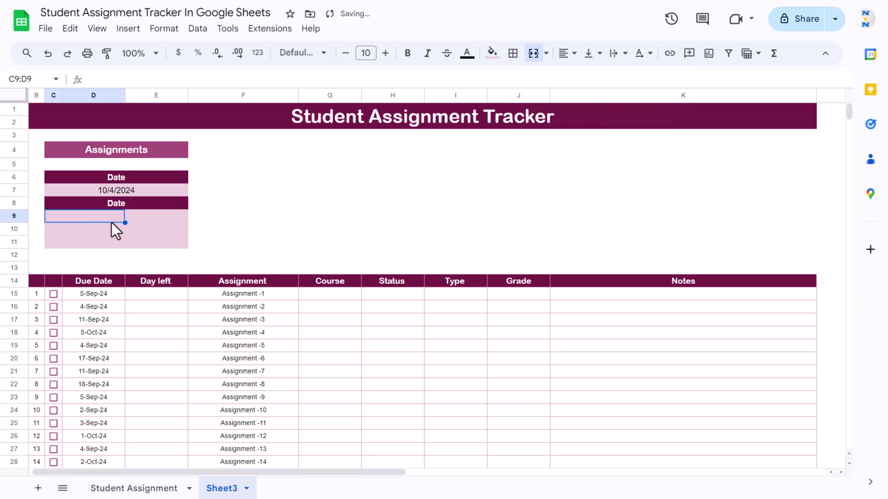
Step: Enter the summary labels Total, Completed and Pending in the merged cells of rows 9, 10 and 11
text(Total)
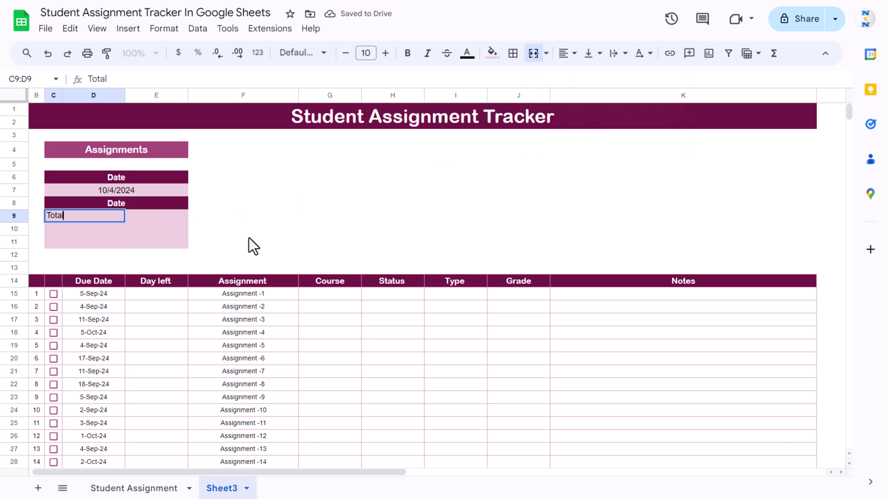
key(Return)
text(Complete)
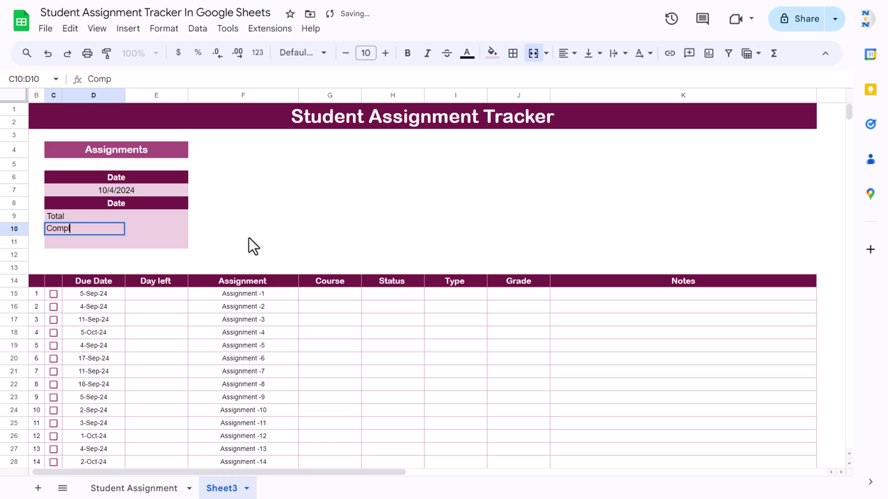
text(d)
key(Return)
text(Pending)
key(Return)
Step: Center the Total, Completed and Pending labels in C9:D11 horizontally
key(Up)
key(Up)
key(Up)
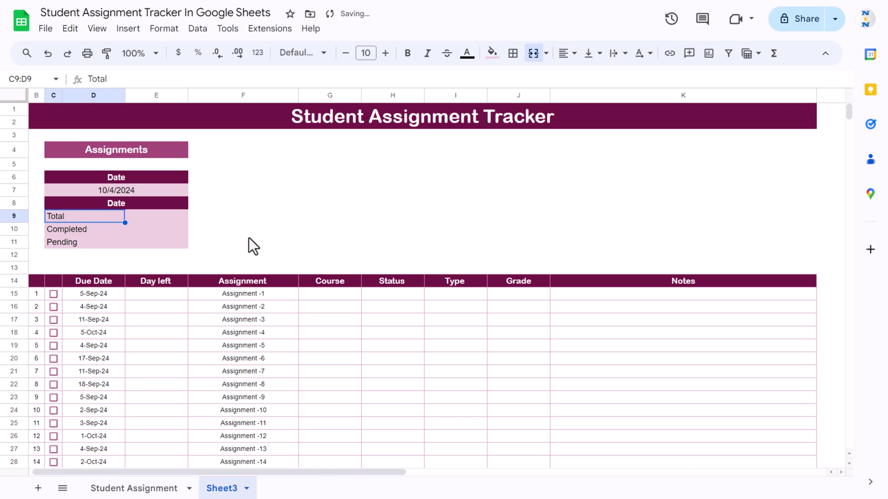
key(shift+Right)
key(shift+Down)
key(shift+Down)
click(564, 53)
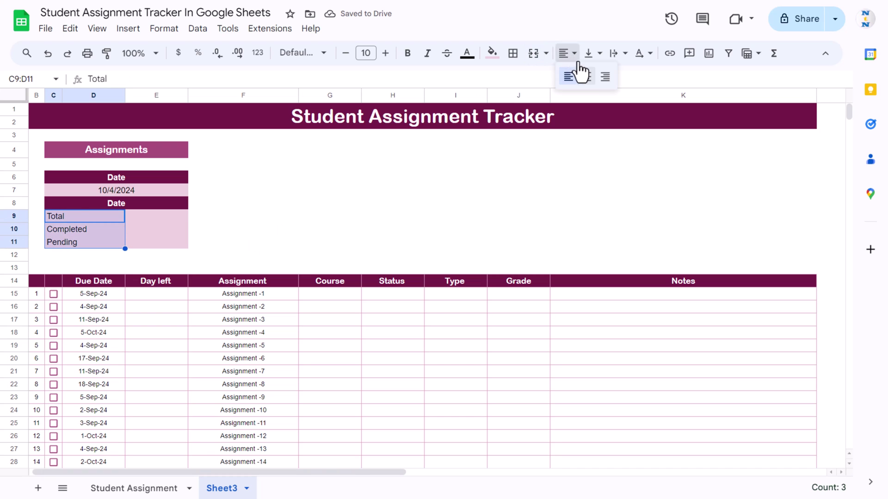
click(585, 76)
Step: Enter the formula =COUNTA(F15:F) in E9 to count the total assignments
click(139, 216)
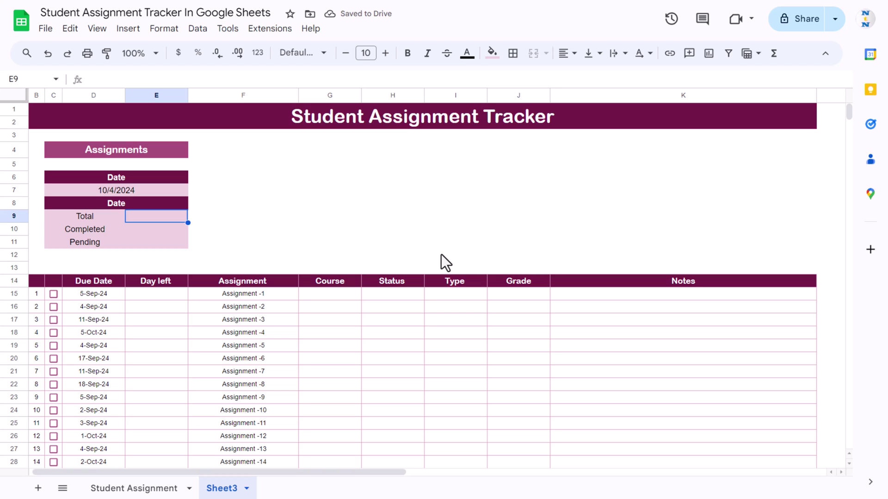
text(=cou)
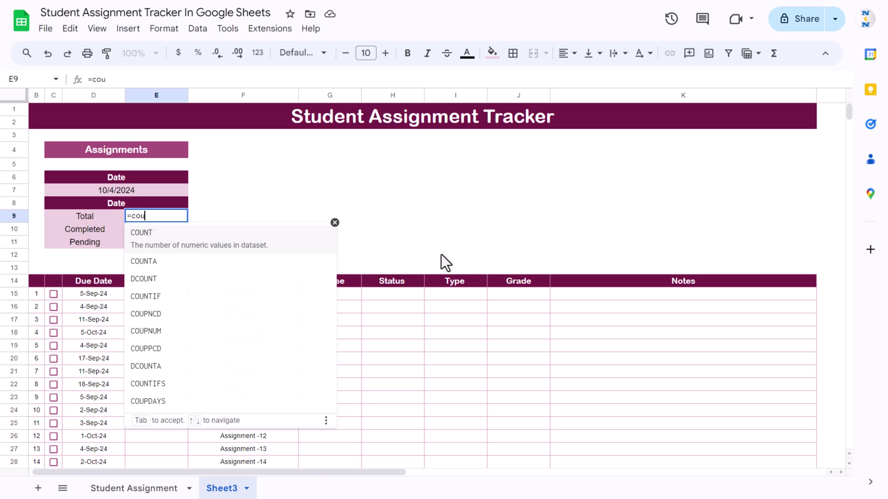
key(Tab)
key(Down)
key(Down)
key(Down)
key(Down)
key(Up)
key(Up)
key(Up)
key(Down)
key(Down)
key(Down)
key(Down)
key(Down)
key(Right)
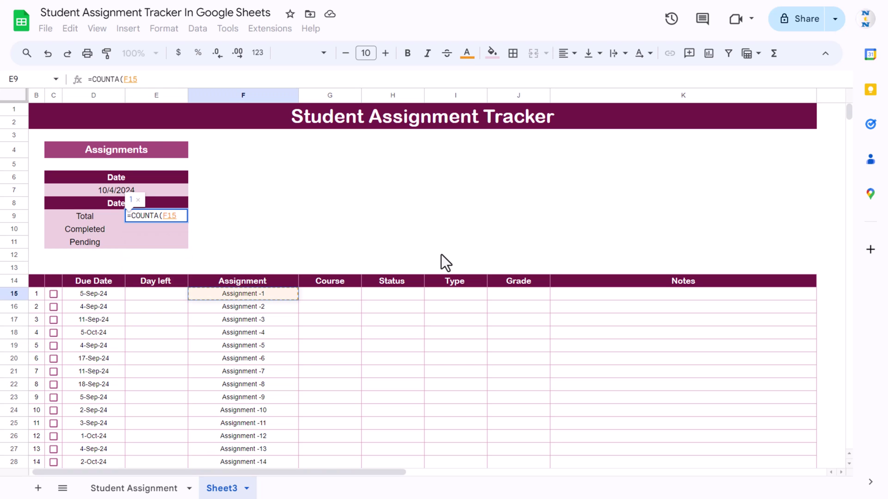
text(:F)
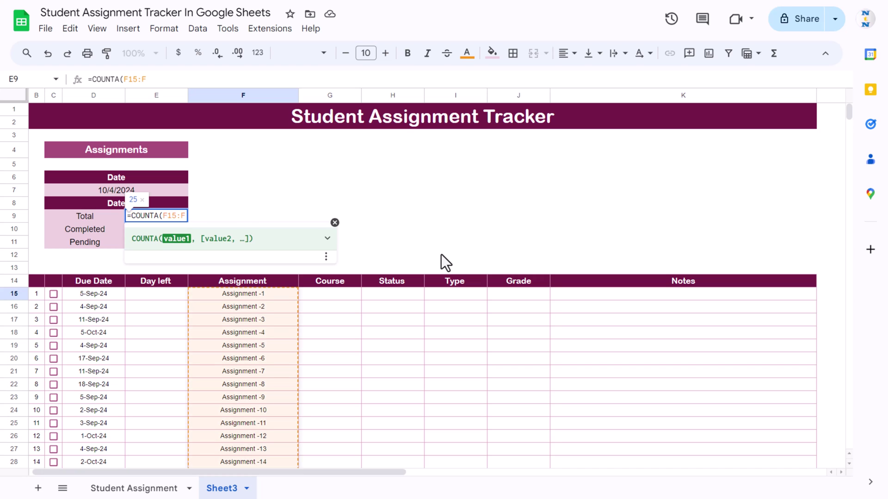
text())
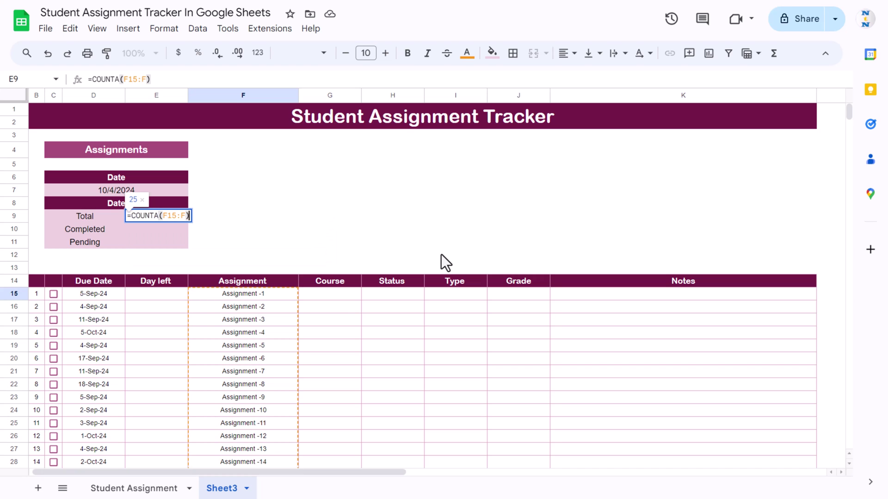
key(Return)
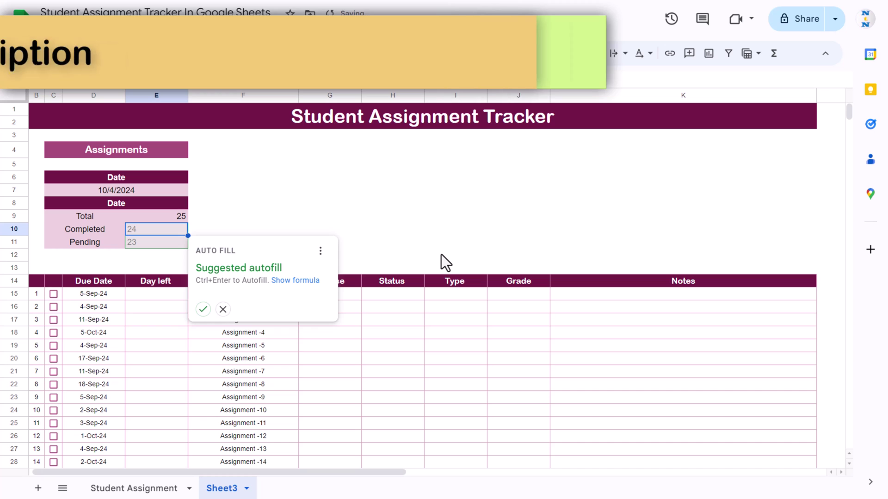
Step: Tick the checkboxes of Assignment -1 and Assignment -4 in column C
click(142, 229)
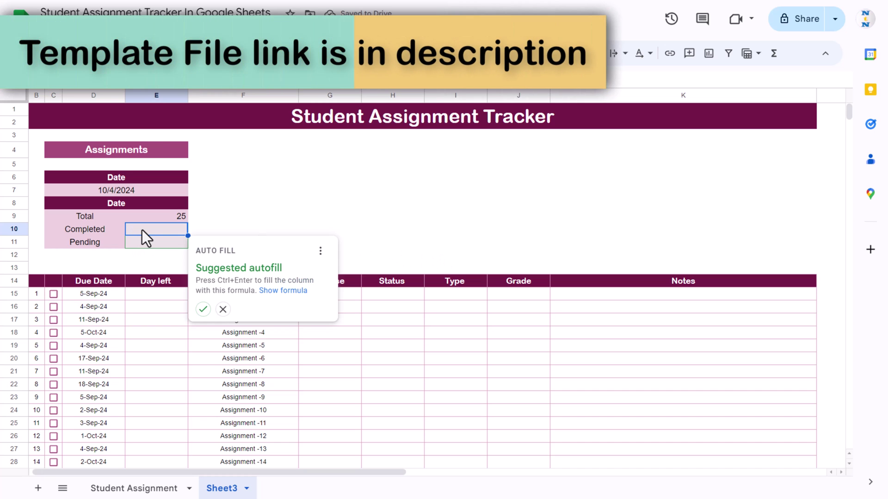
click(52, 297)
click(54, 333)
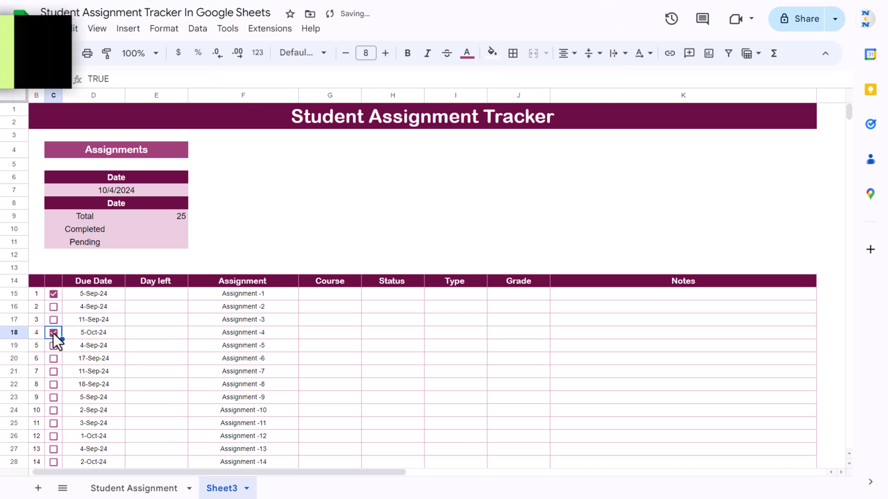
Step: Enter the formula =COUNTIF(C15:C,true) in E10 to count the completed assignments
click(173, 231)
text(=cou)
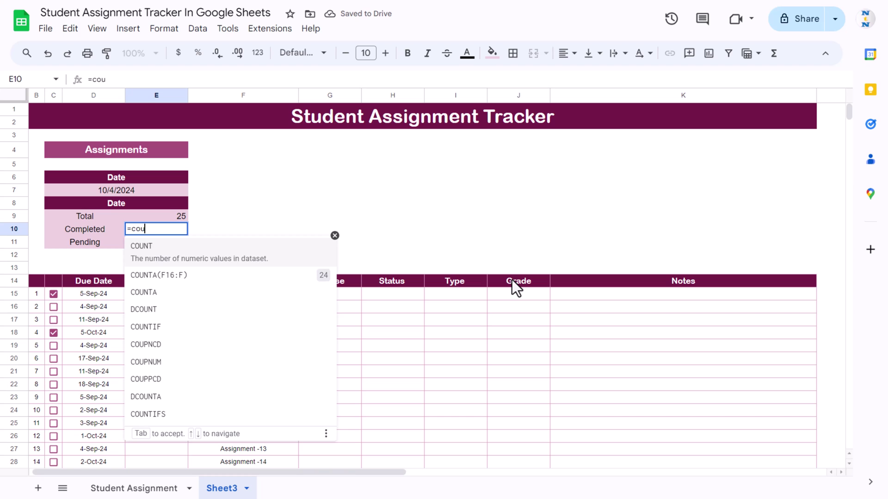
key(Down)
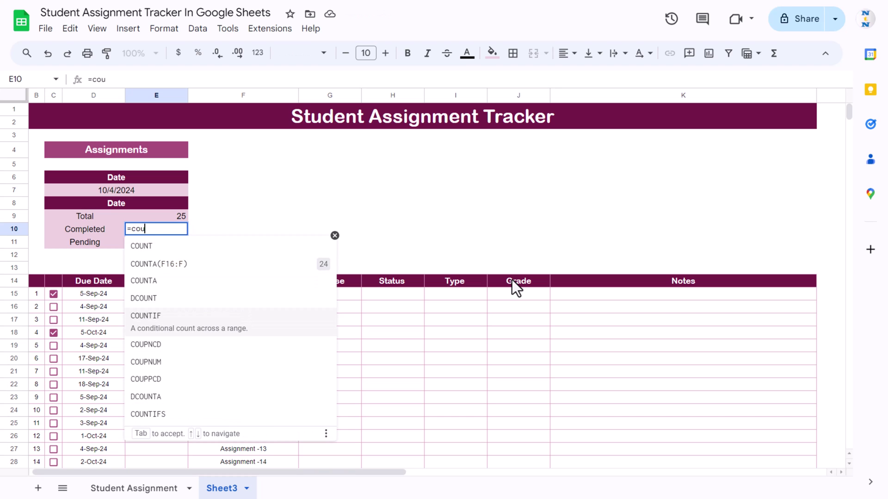
key(Tab)
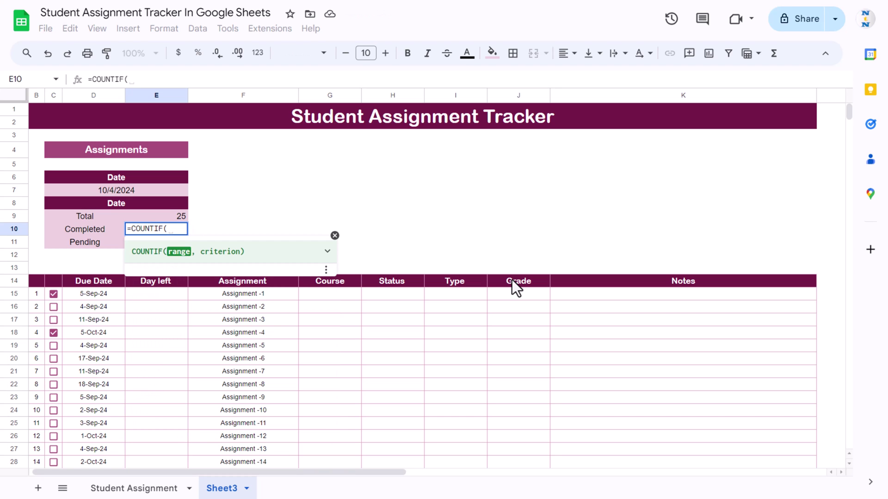
click(60, 295)
text(:)
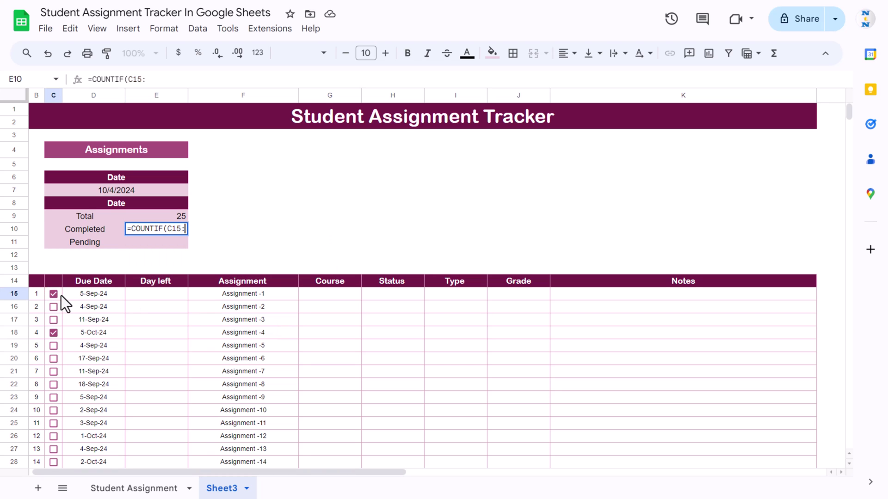
text(C,)
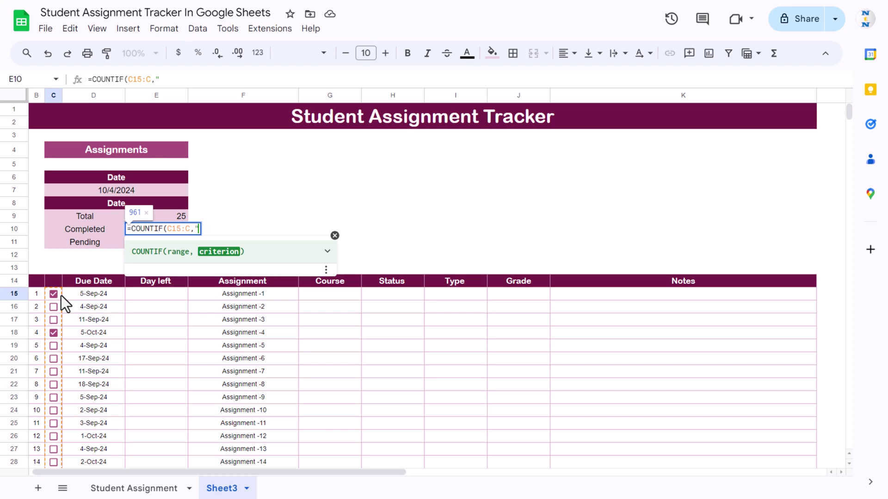
text(true)
key(Return)
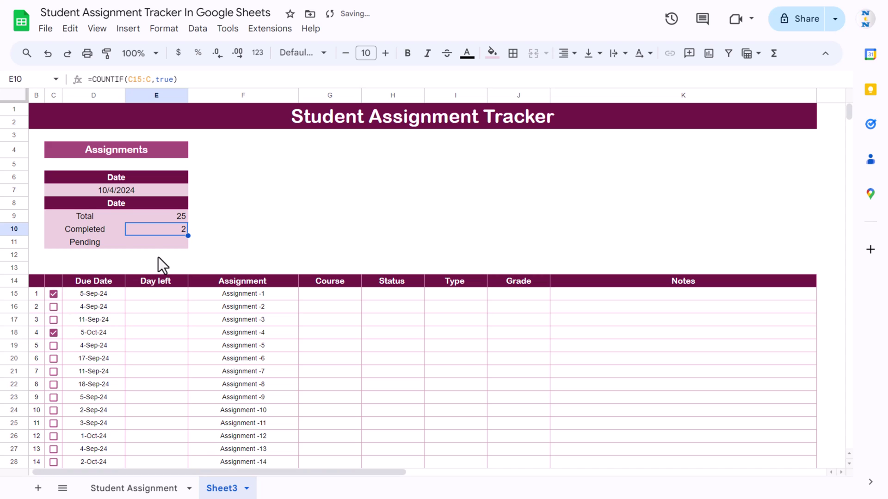
Step: Enter the formula =E9-E10 in E11 to calculate the pending assignments
click(171, 241)
text(=)
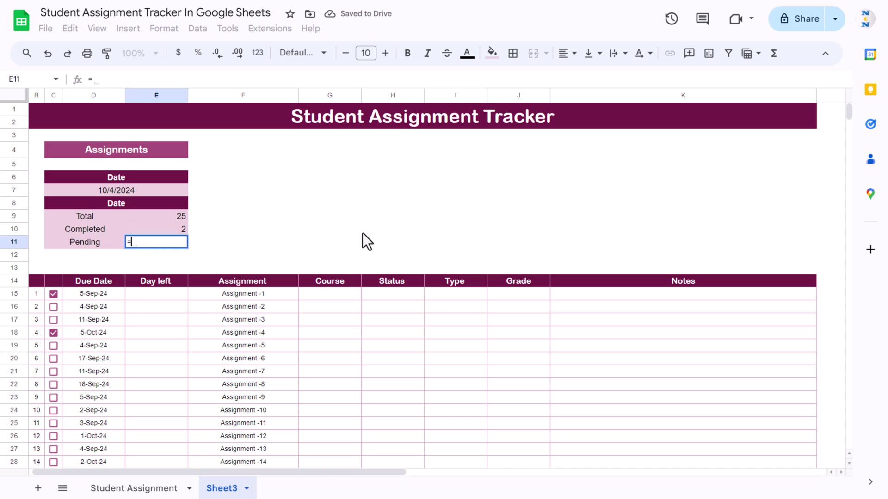
text(E9-E10)
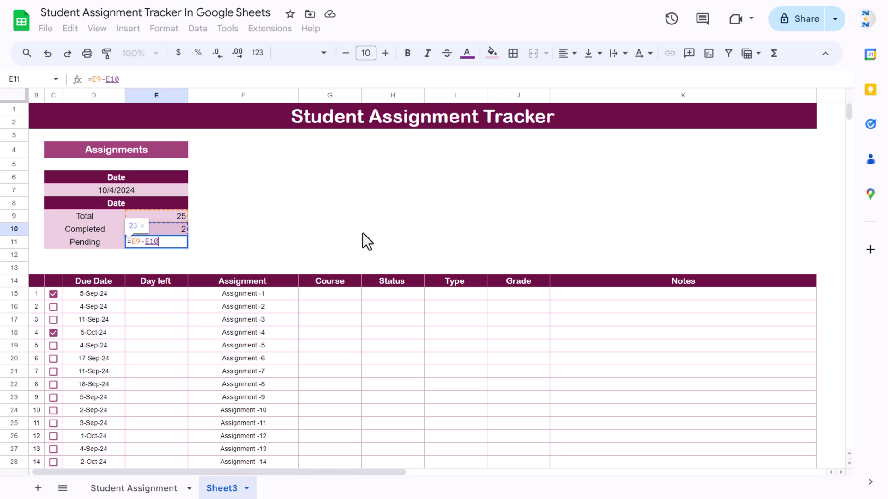
key(Return)
key(Up)
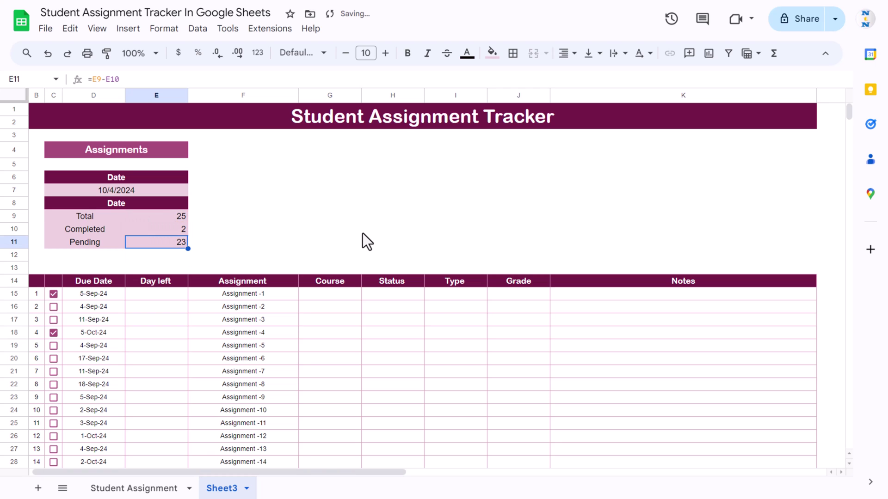
Step: Enter the formula =ARRAYFORMULA(IF(ISBLANK(D15:D),"",D15:D-C7)) in E15 to calculate the days left, matching the Student Assignment sheet
click(164, 294)
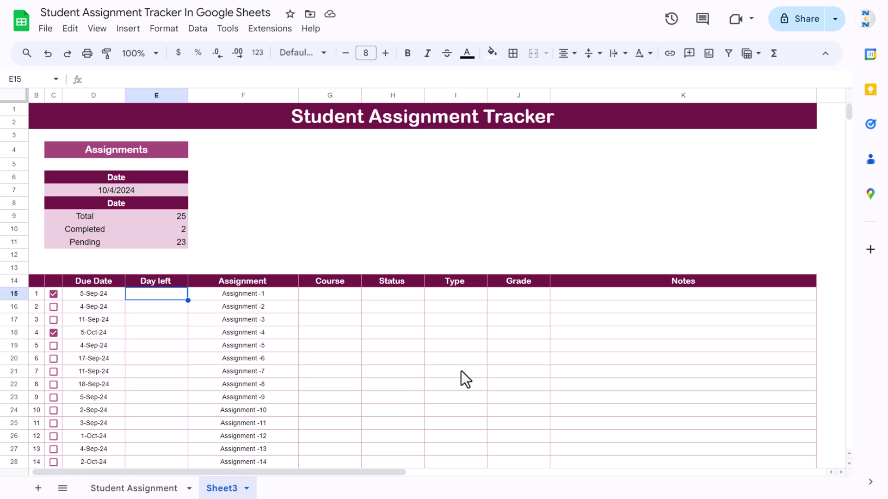
click(174, 489)
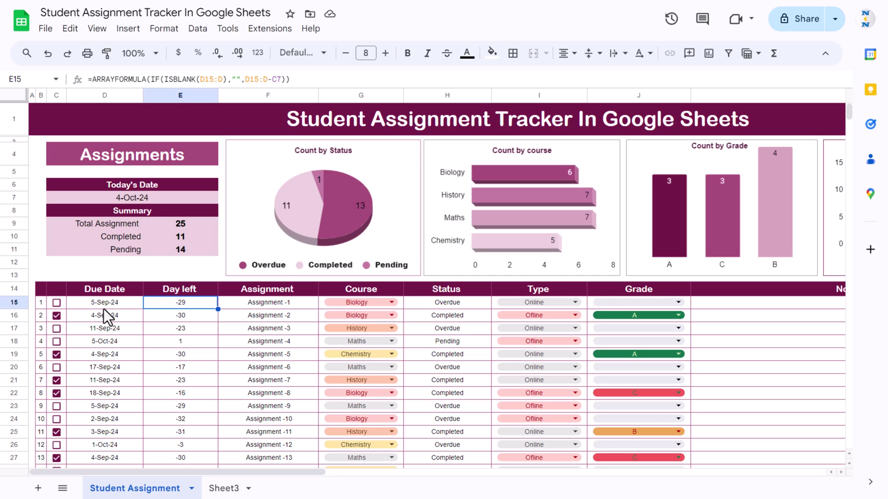
click(224, 488)
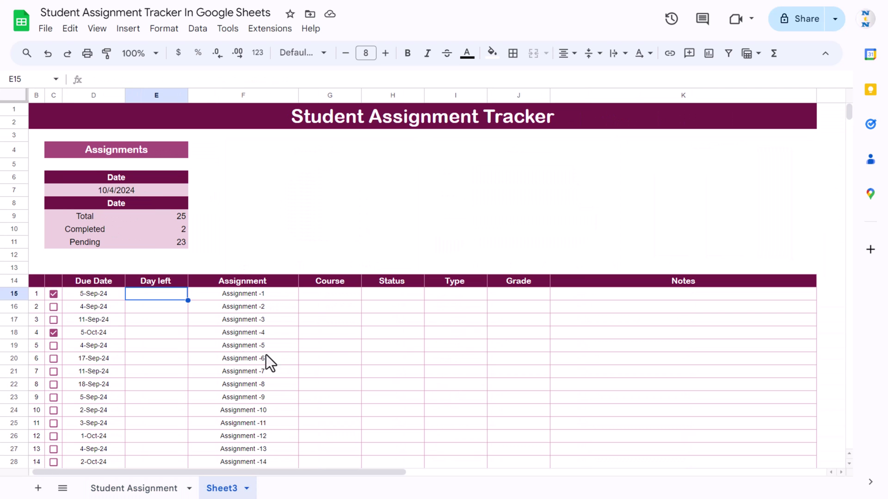
text(=ar)
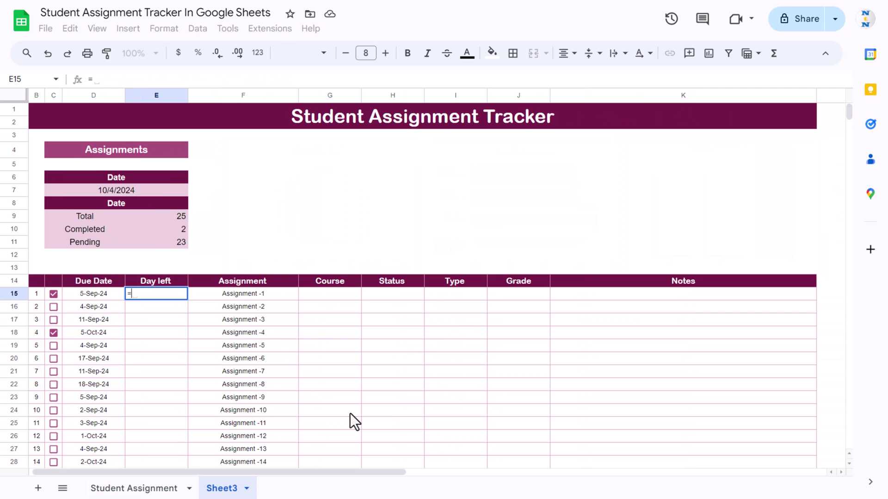
key(Down)
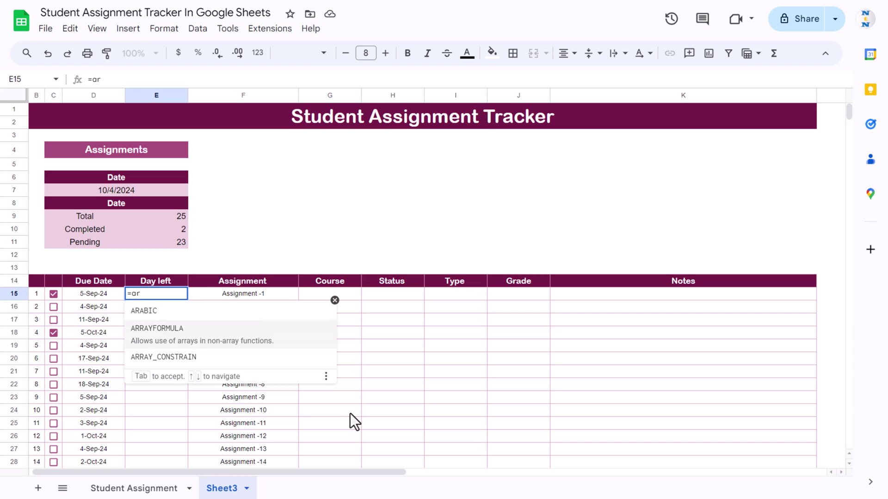
key(Tab)
text(IF(D)
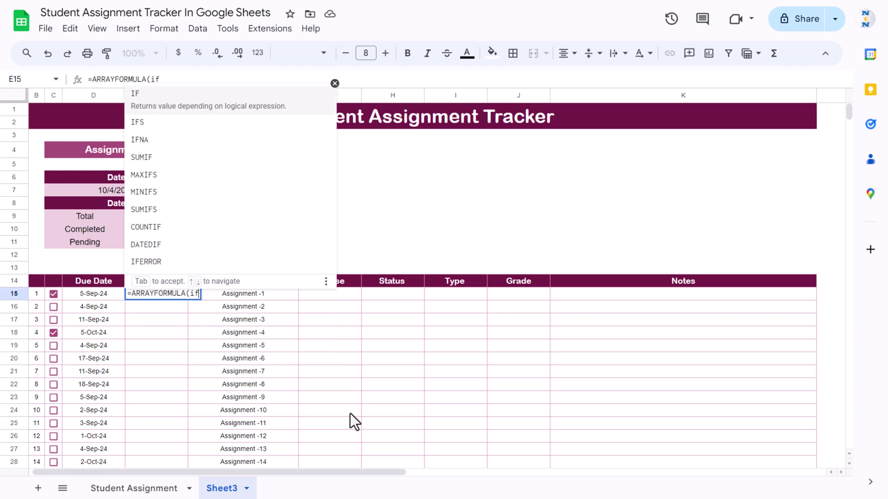
key(BackSpace)
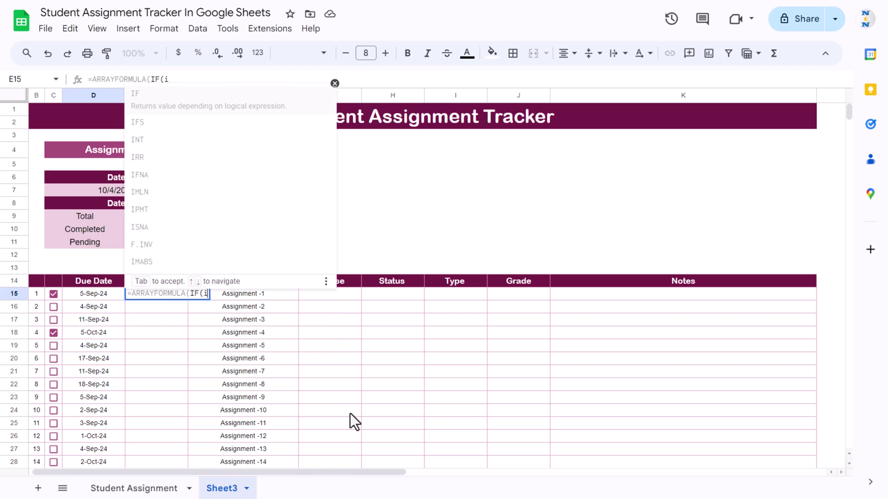
text(ise)
key(BackSpace)
text(b)
key(Tab)
text(D15:D)
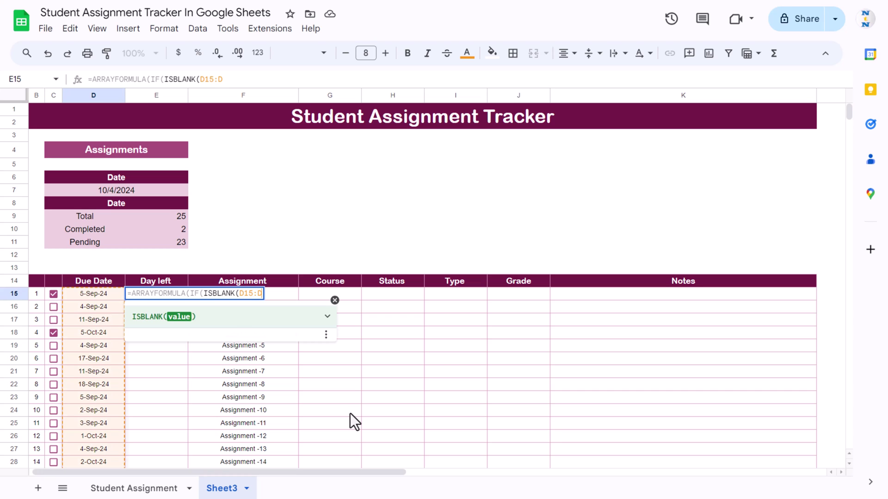
text())
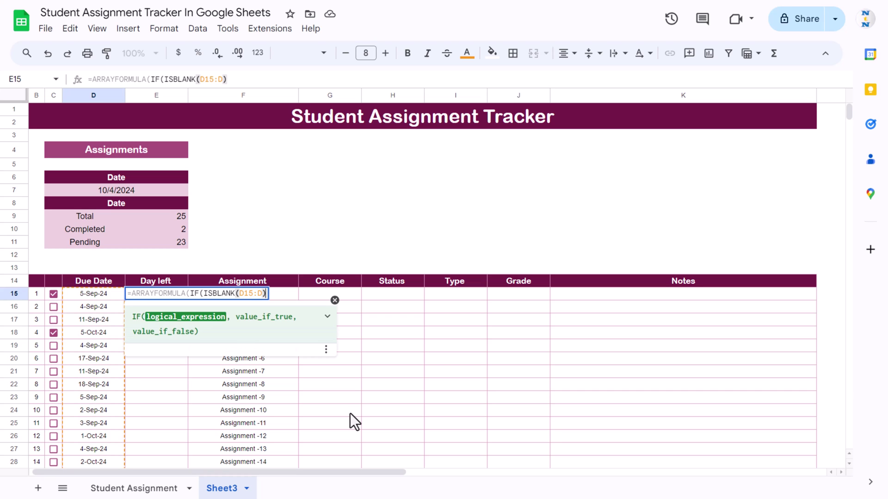
text(, )
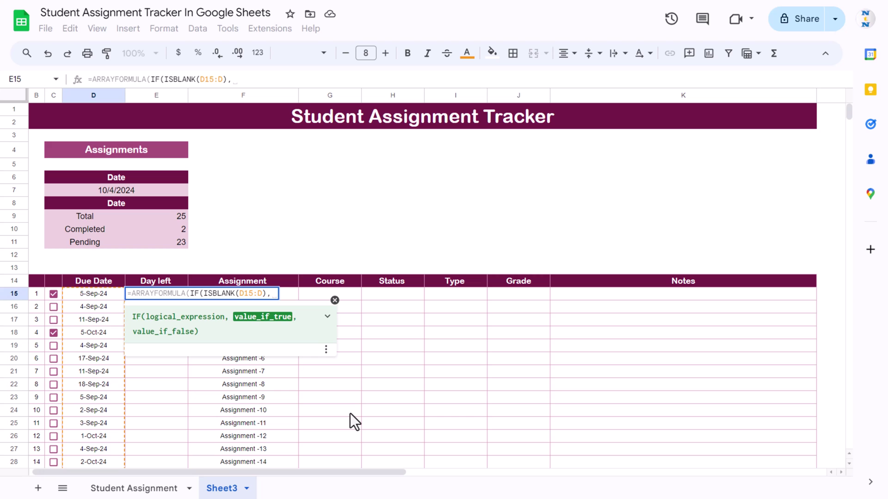
text("",)
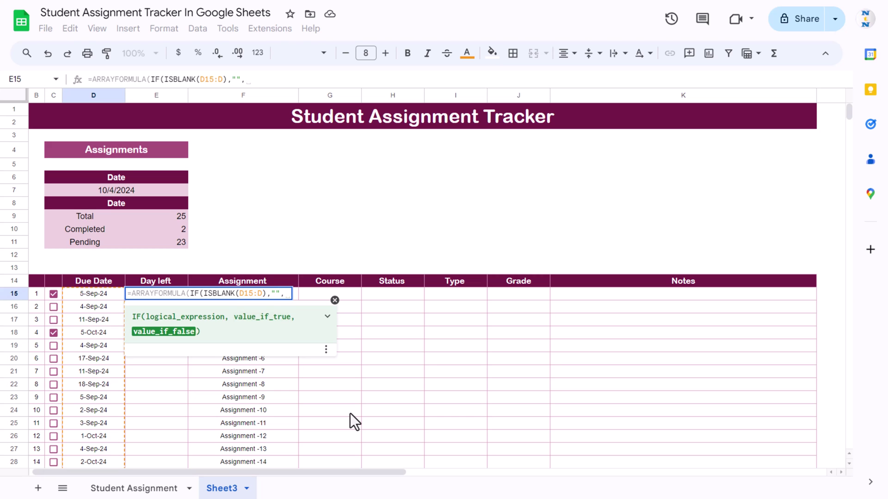
key(Left)
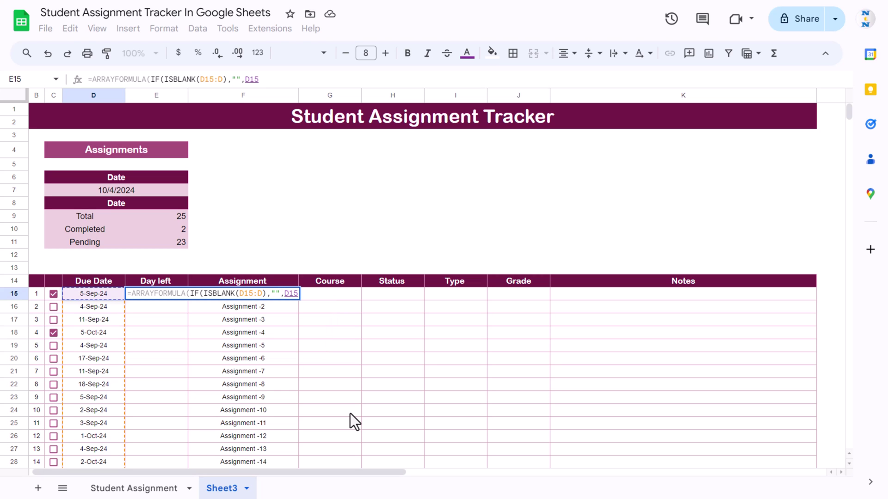
text(:D)
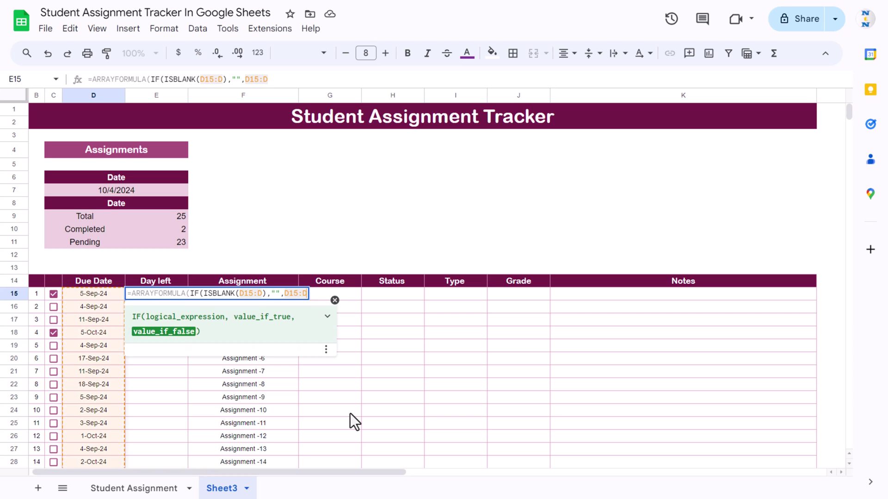
text(-)
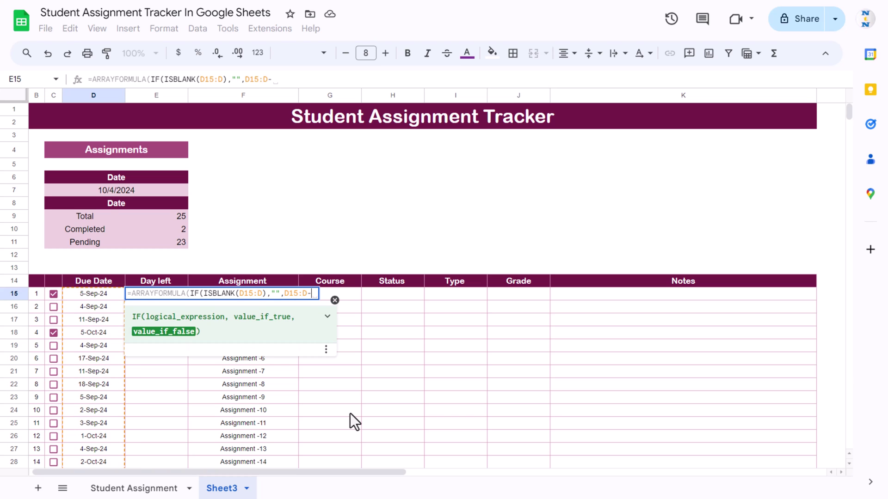
click(112, 190)
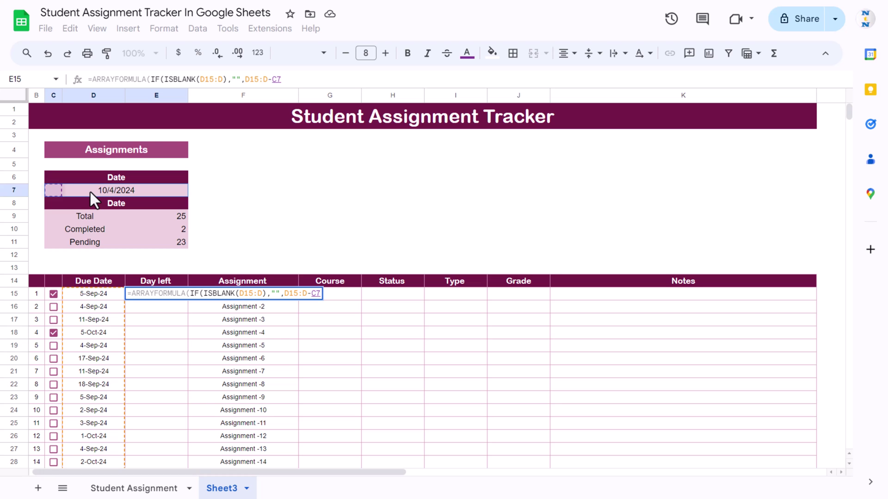
text())
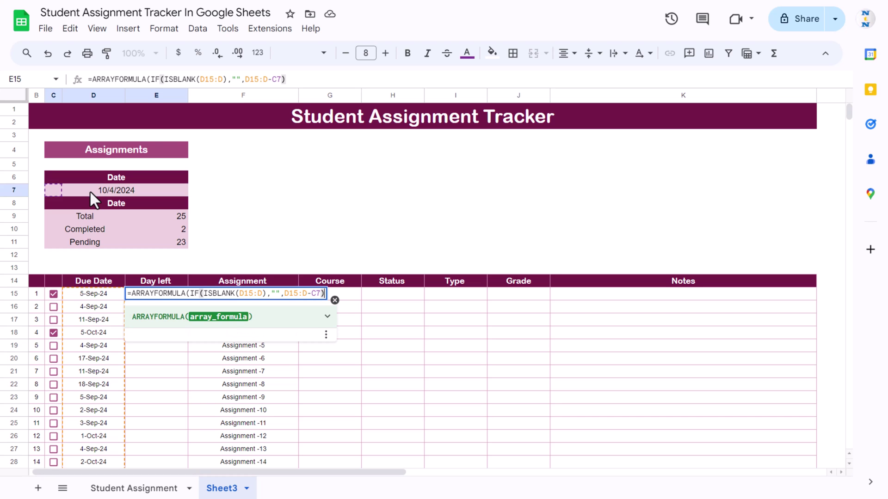
key(Return)
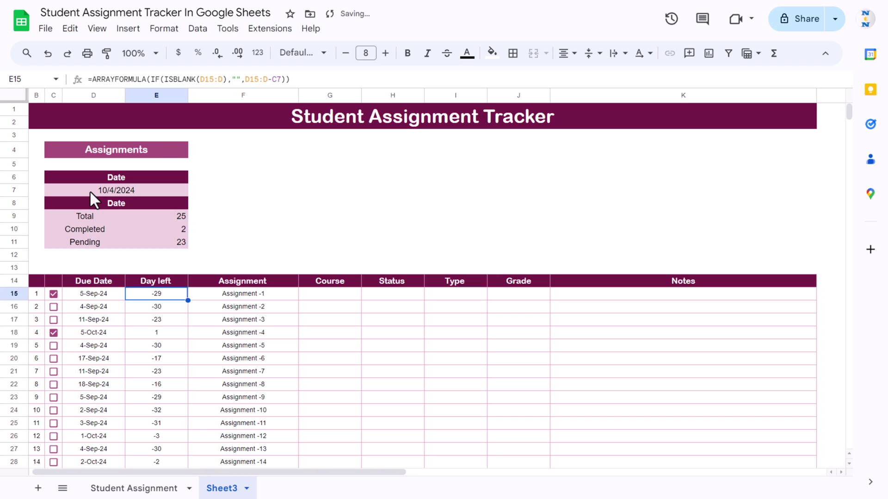
Step: Test the Day left formula by filling the last due date down into D40, and clear D40 again
key(ctrl+Down)
key(Left)
key(Down)
key(ctrl+d)
key(Right)
key(Right)
key(Left)
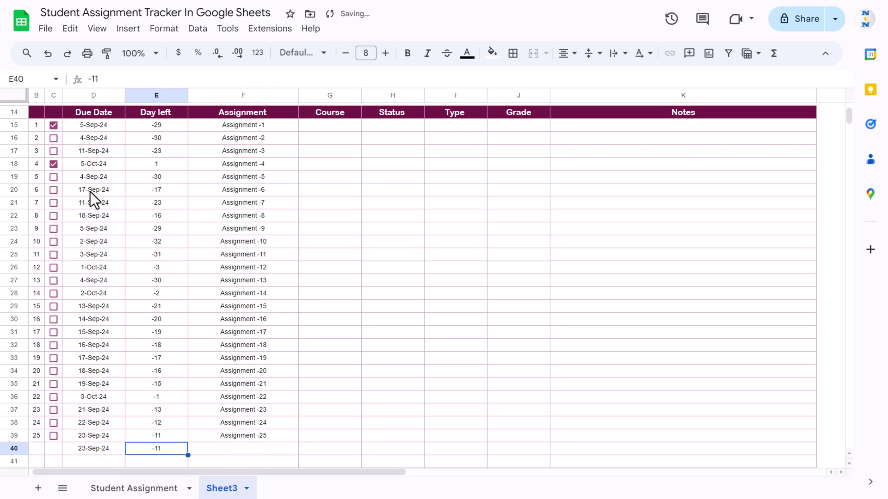
key(Left)
key(Delete)
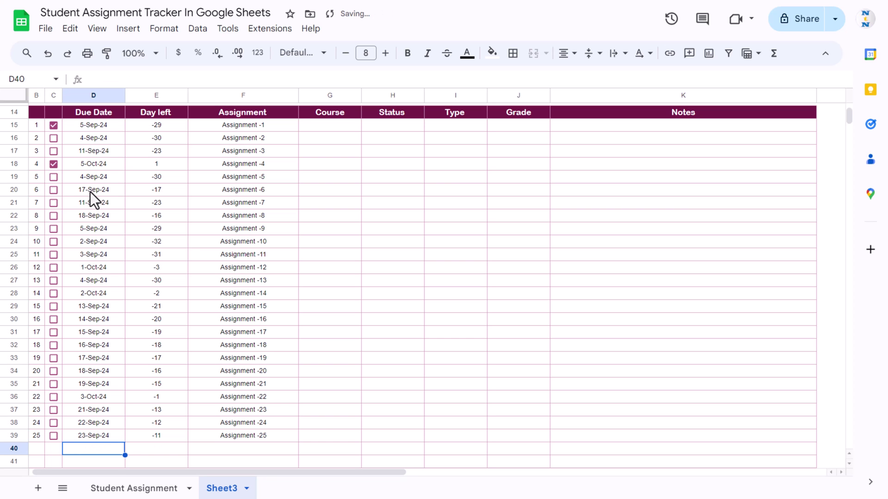
key(Up)
key(Right)
key(ctrl+Up)
key(Down)
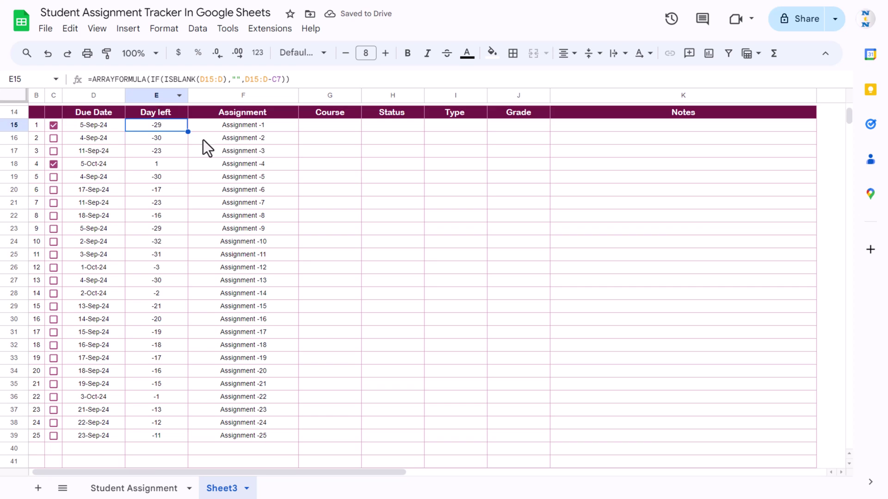
scroll(203, 140, up, 3)
scroll(194, 280, up, 1)
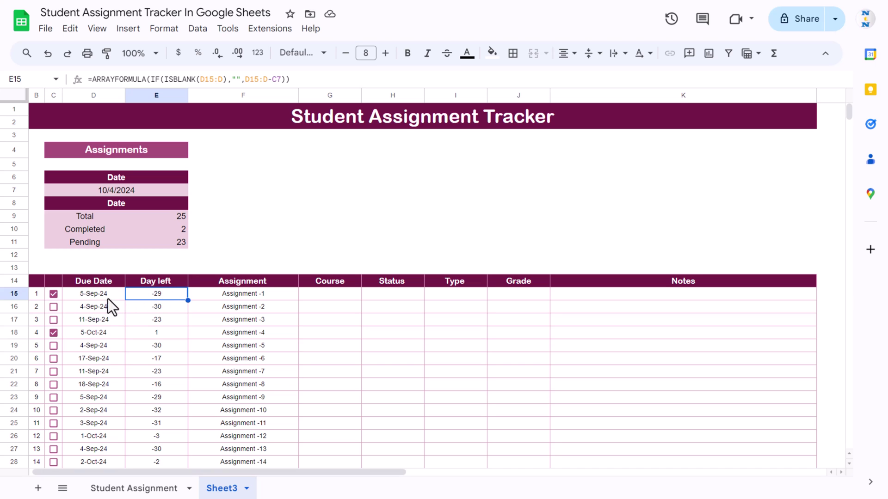
click(166, 336)
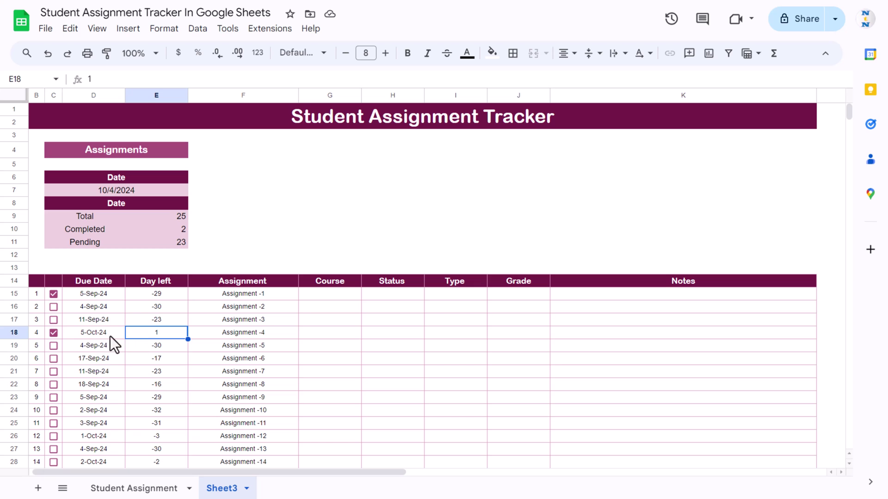
Step: Copy the course entries in G15:G39 of the Student Assignment sheet and paste only their values into Sheet3's Course column from G15
click(334, 287)
key(Down)
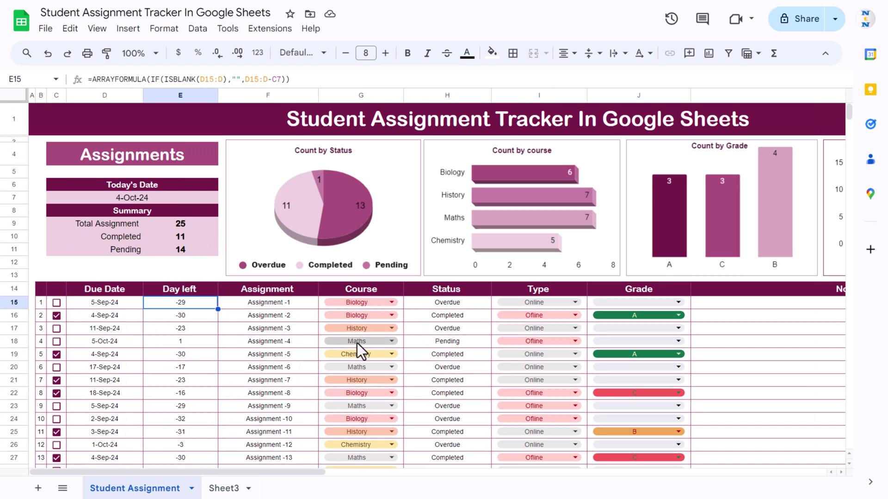
click(148, 488)
key(Right)
key(Right)
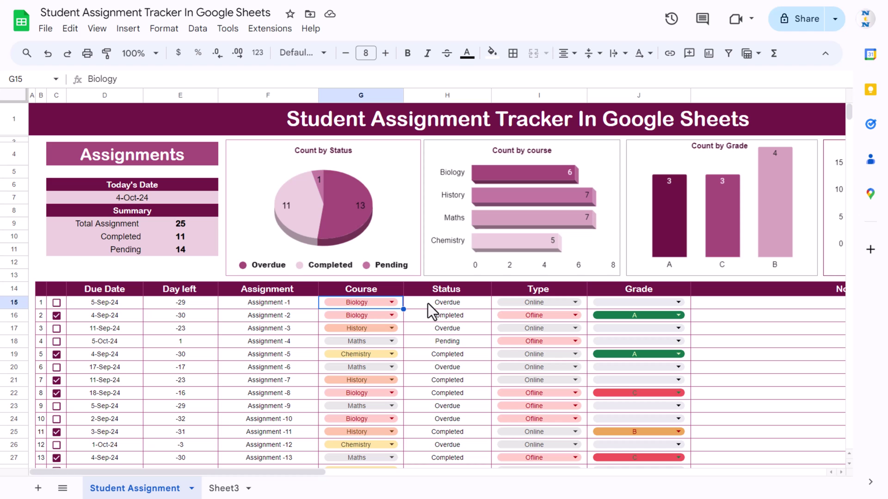
click(222, 488)
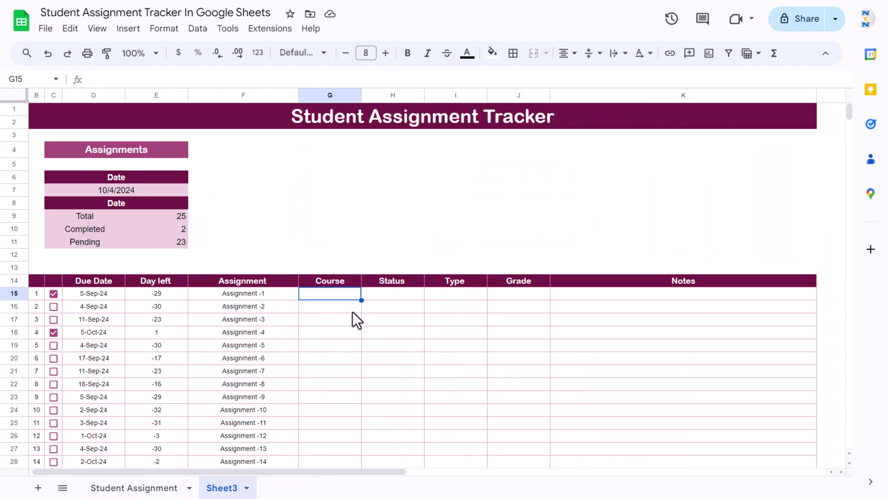
key(Left)
key(ctrl+Down)
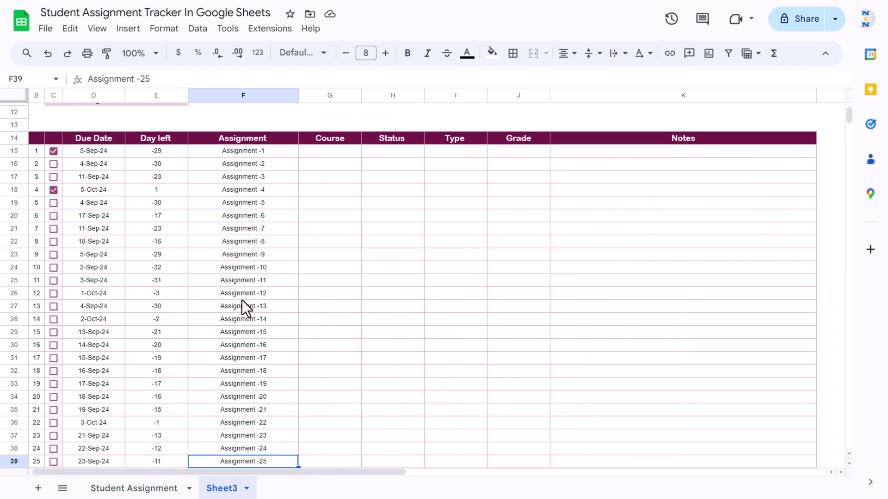
click(134, 488)
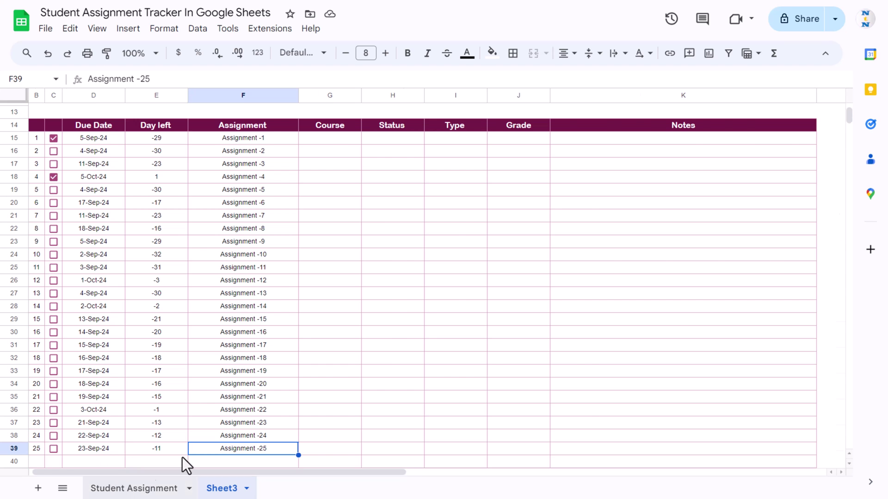
key(ctrl+shift+Down)
key(ctrl+c)
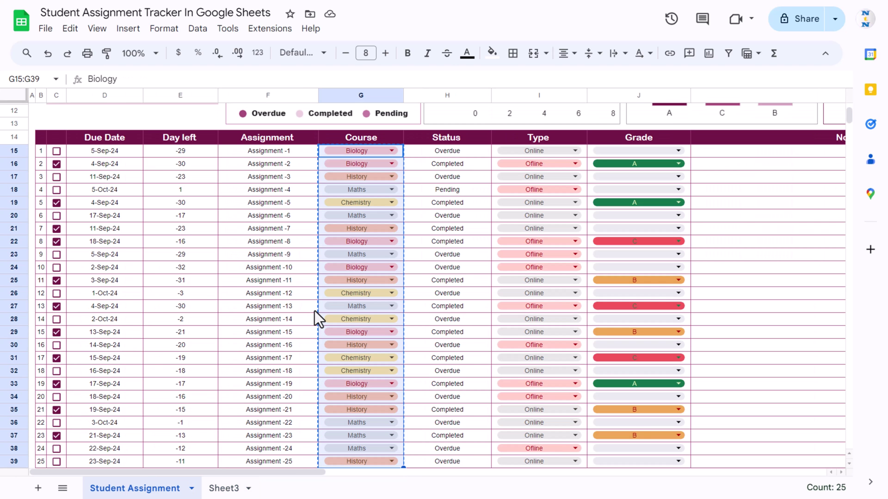
click(224, 489)
click(332, 128)
click(328, 137)
key(ctrl+v)
Step: Add a dropdown to the Course cells G15:G65 with the options Biology, Chemistry, History and Maths
key(Up)
key(Down)
key(ctrl+shift+Down)
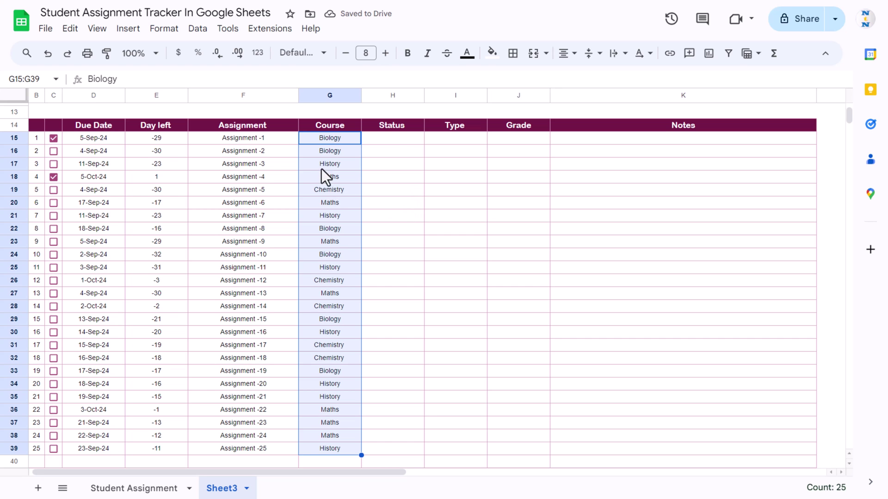
scroll(372, 278, down, 10)
shift+click(339, 374)
scroll(340, 284, up, 8)
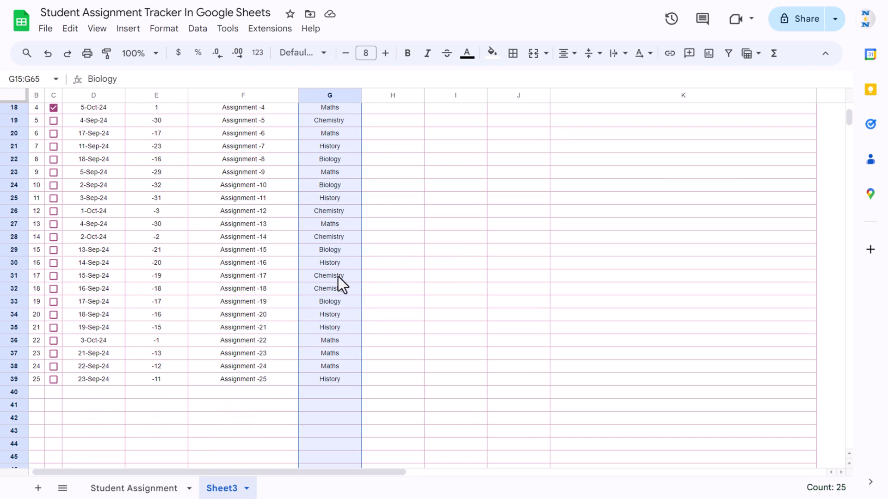
right_click(326, 183)
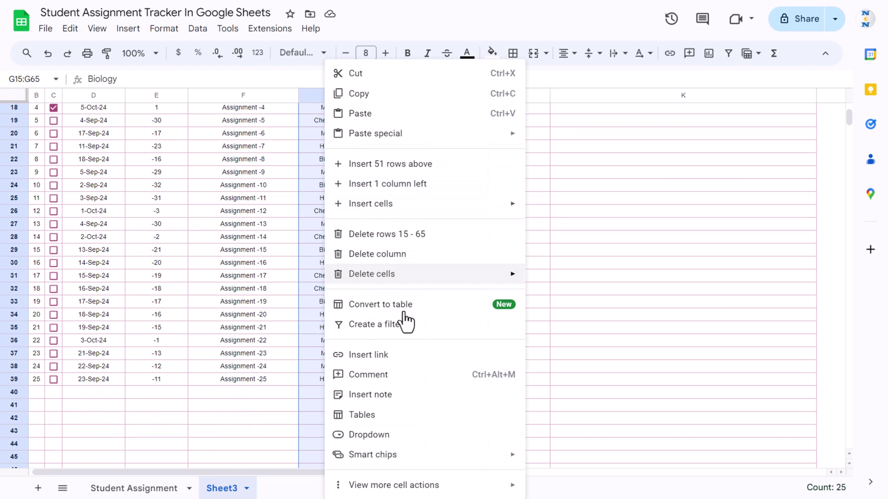
click(391, 438)
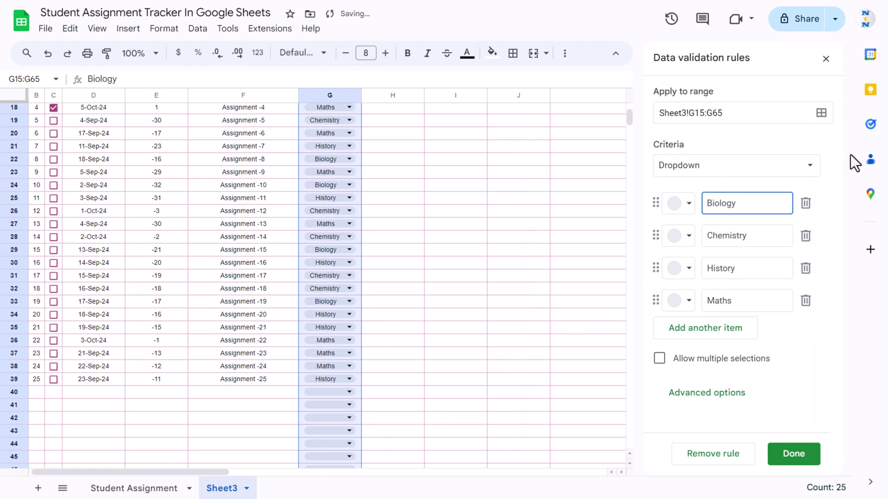
Step: Colour the Course dropdown options: Biology light red, Chemistry light yellow, History light green and Maths light blue
click(689, 203)
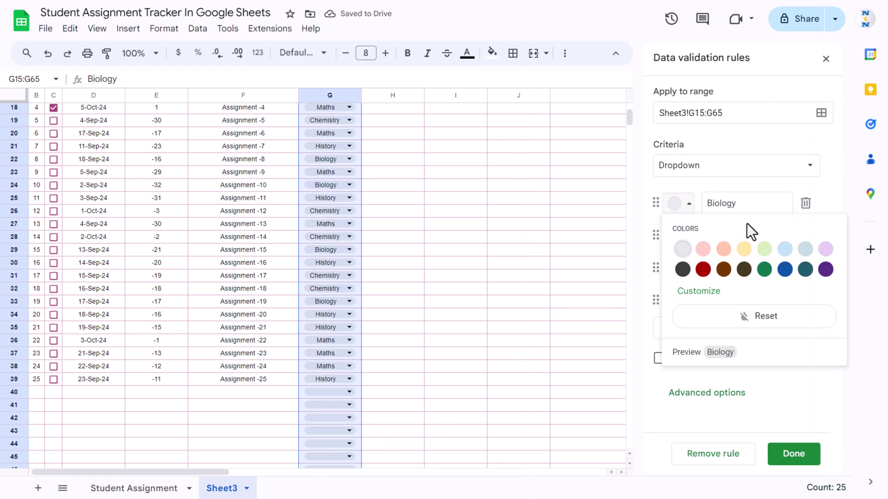
click(702, 250)
click(685, 236)
click(722, 277)
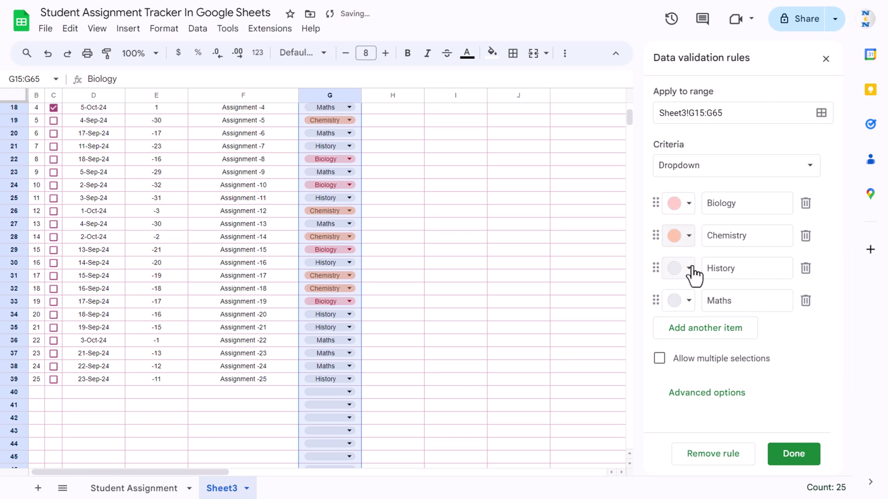
click(689, 268)
click(764, 314)
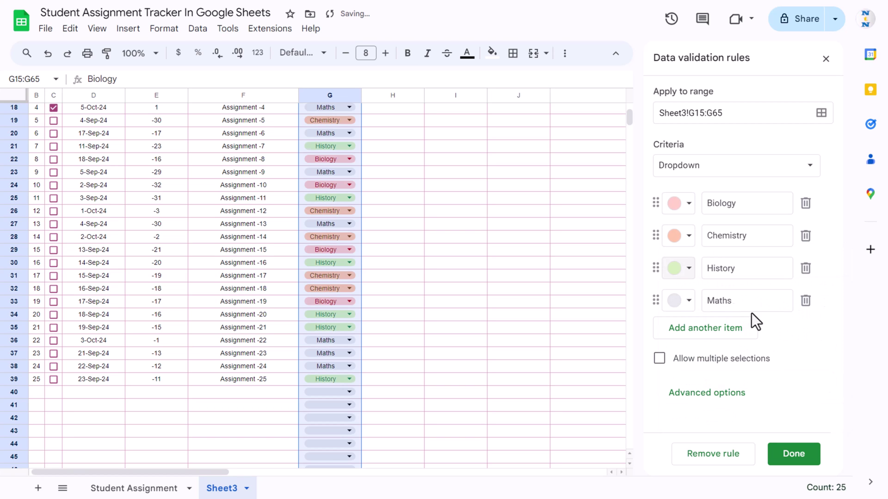
click(685, 301)
click(784, 343)
click(685, 236)
click(744, 281)
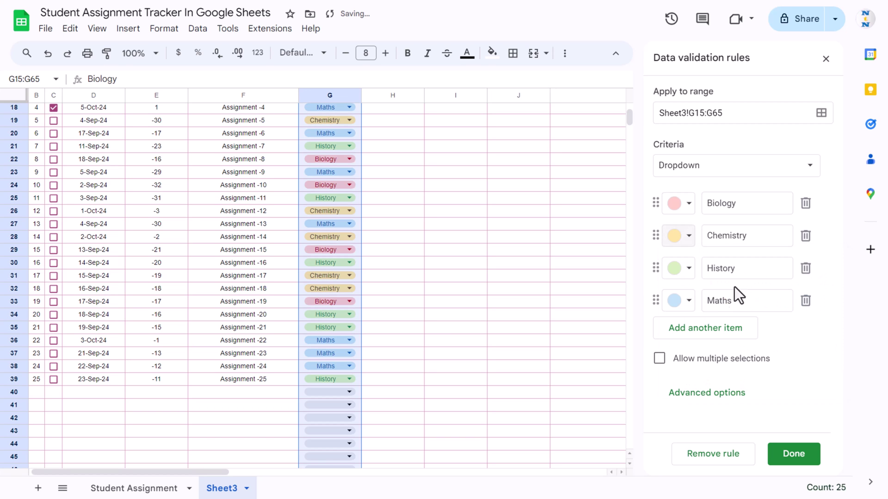
Step: Start the Status formula in H15 with ARRAYFORMULA and an IF that returns "Completed" where C15:C=true
click(420, 275)
scroll(418, 275, up, 5)
click(400, 292)
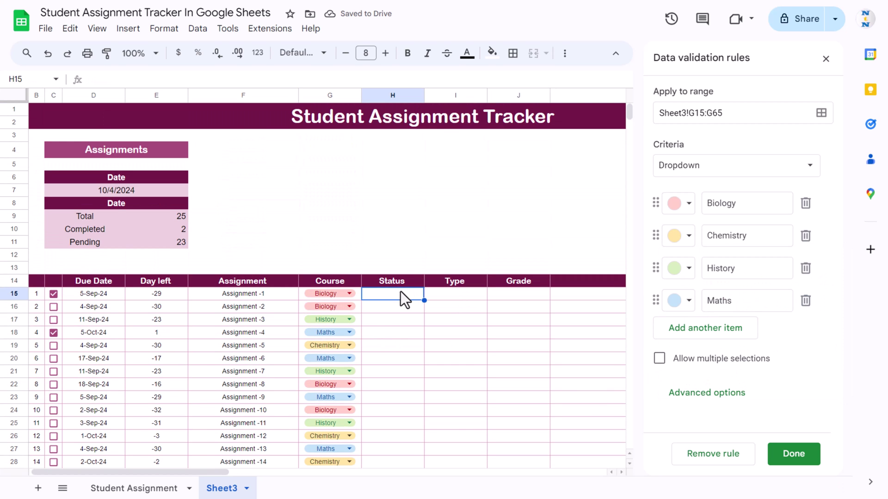
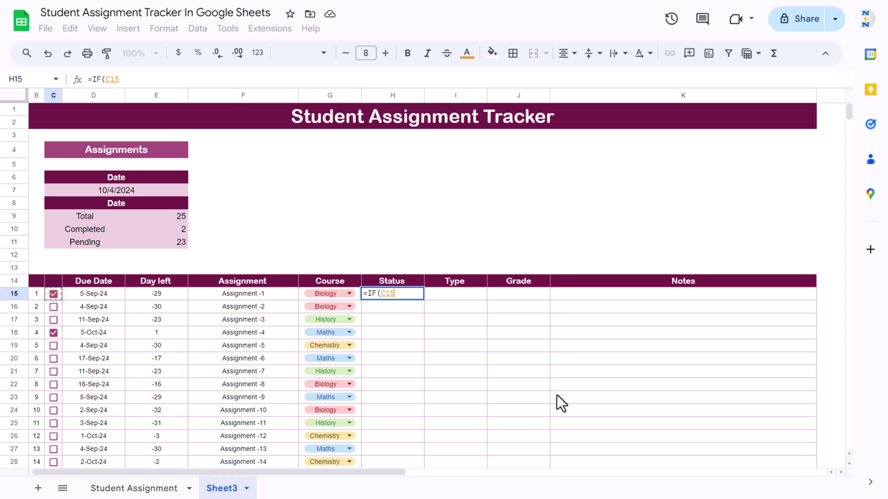
key(Escape)
text(=ar)
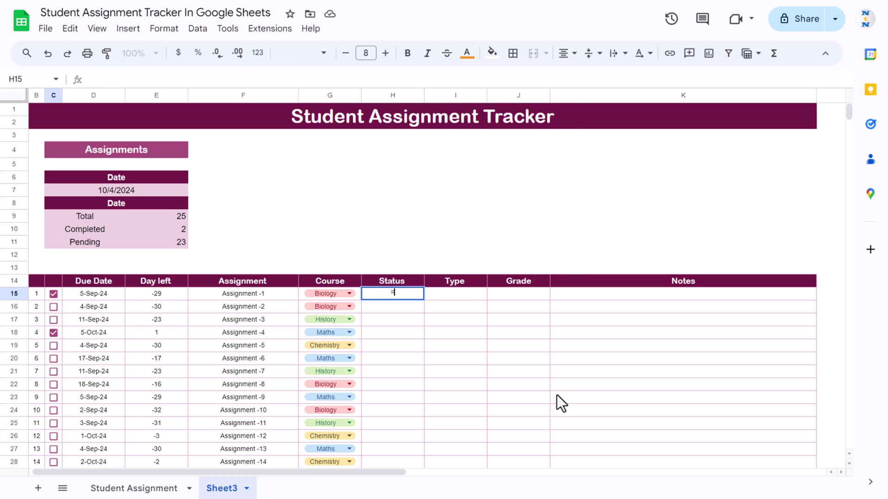
key(Down)
key(Down)
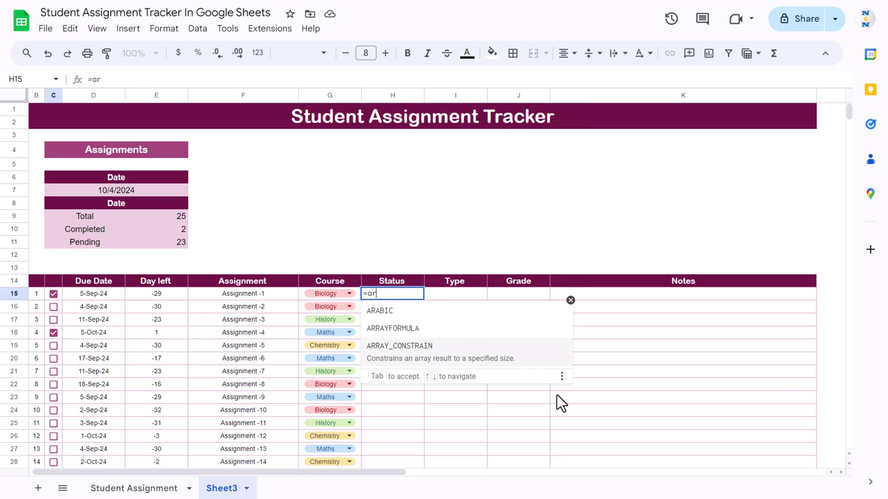
key(Up)
key(Tab)
text(IF()
key(Left)
key(Left)
key(Left)
key(Left)
key(Left)
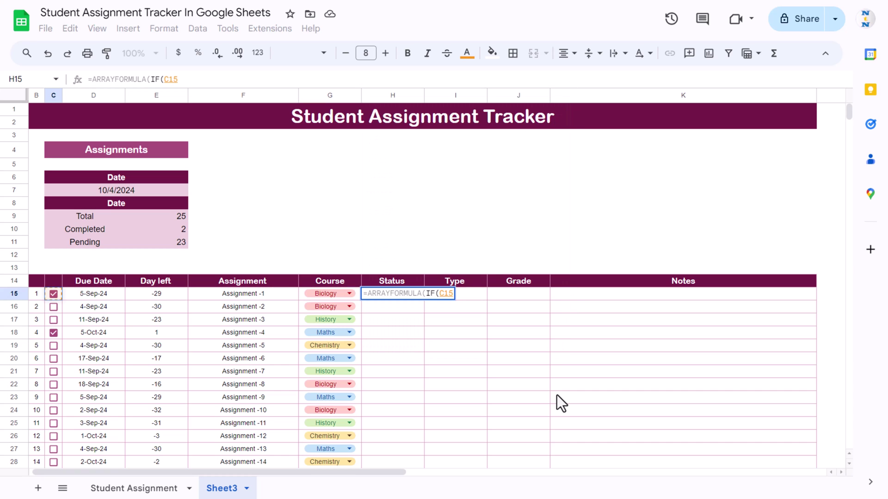
text(:)
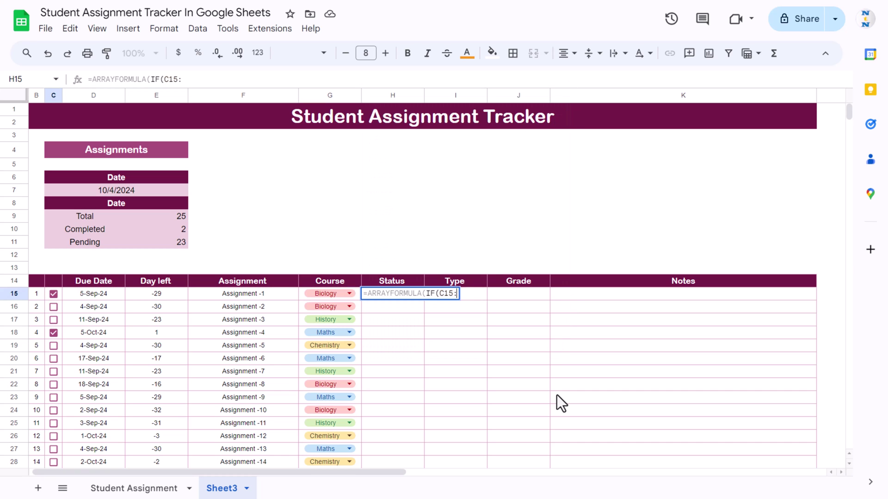
text(c)
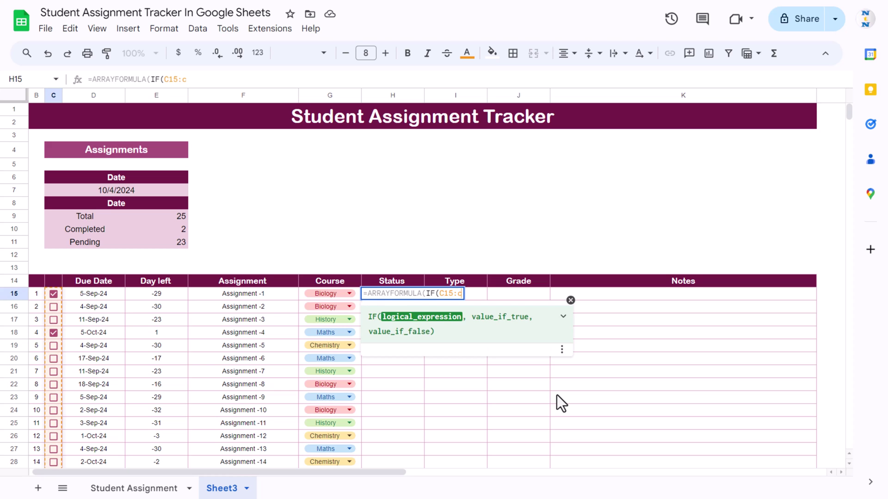
text(=true)
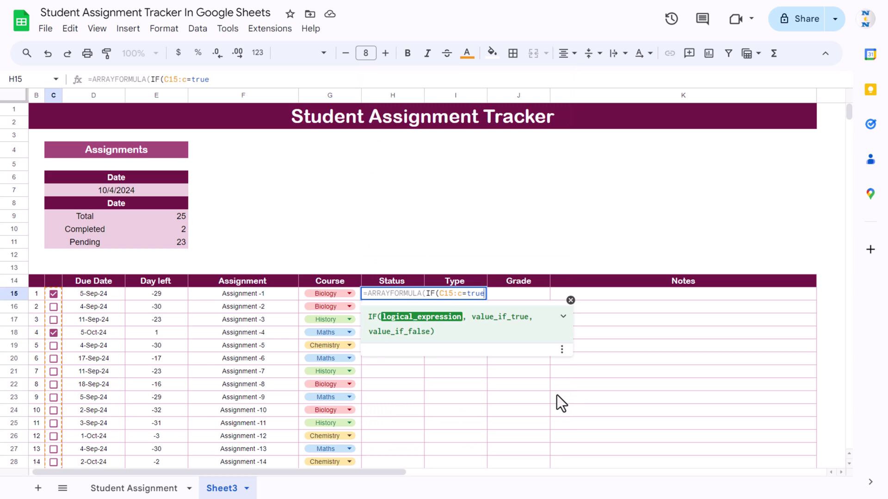
text(,)
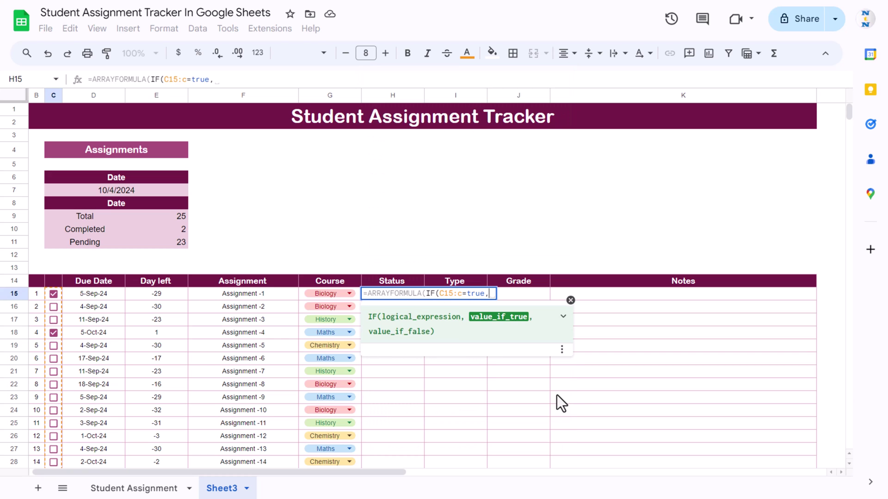
text("Comple)
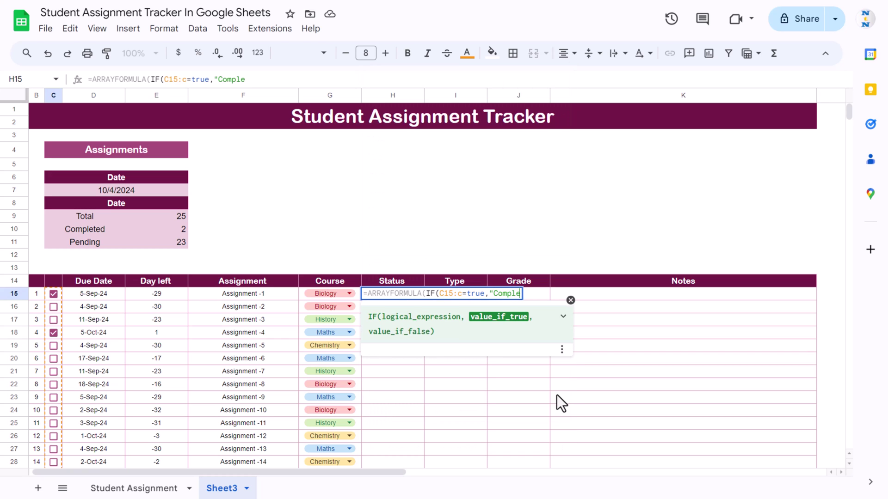
text(ted",if)
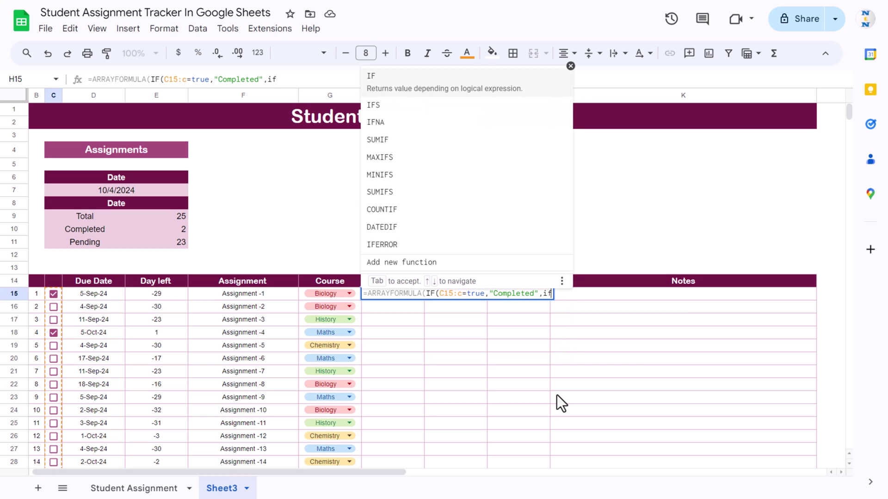
Step: Complete the H15 formula with a nested IF(E15:E<0,"Overdue","Pending") as the false result
key(Tab)
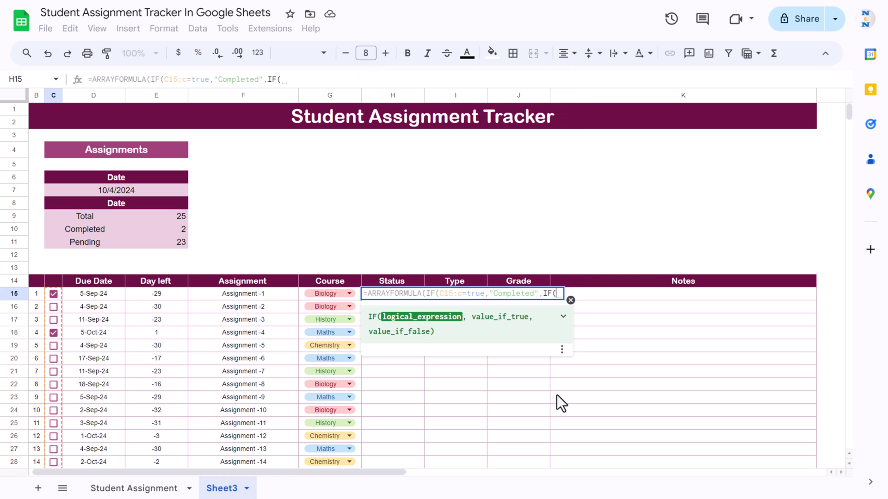
click(157, 291)
text(:E)
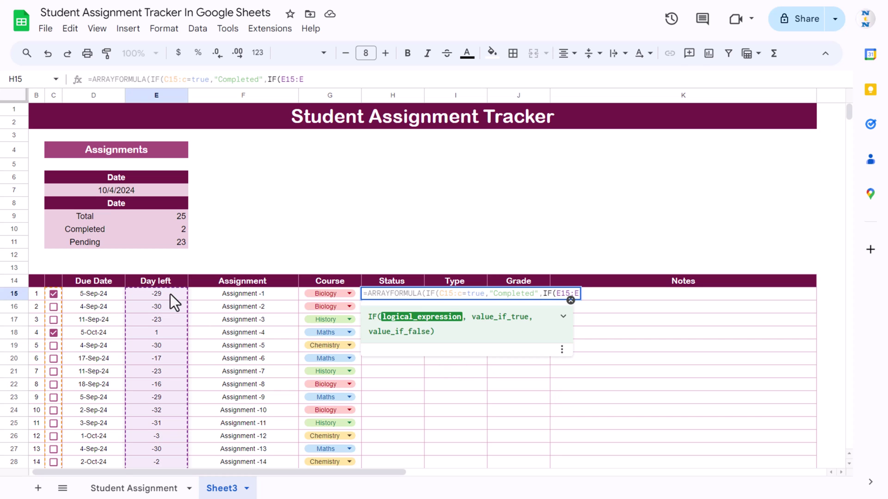
text(<0)
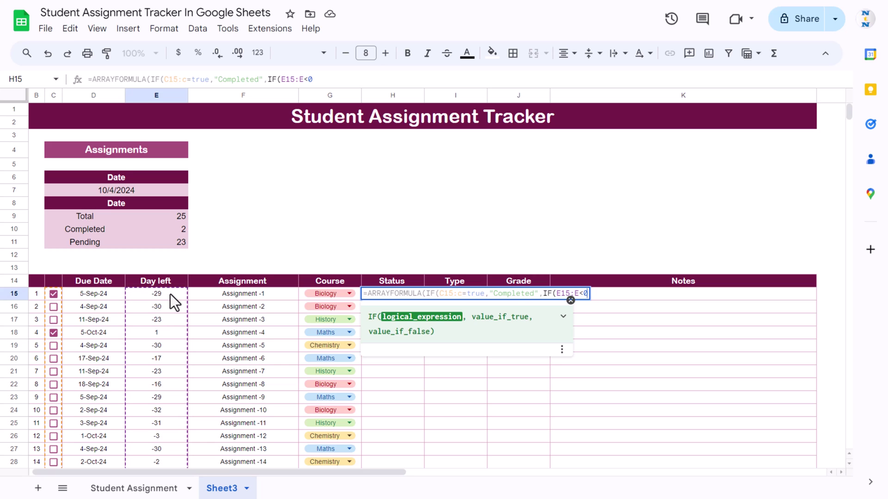
text(,"Overd)
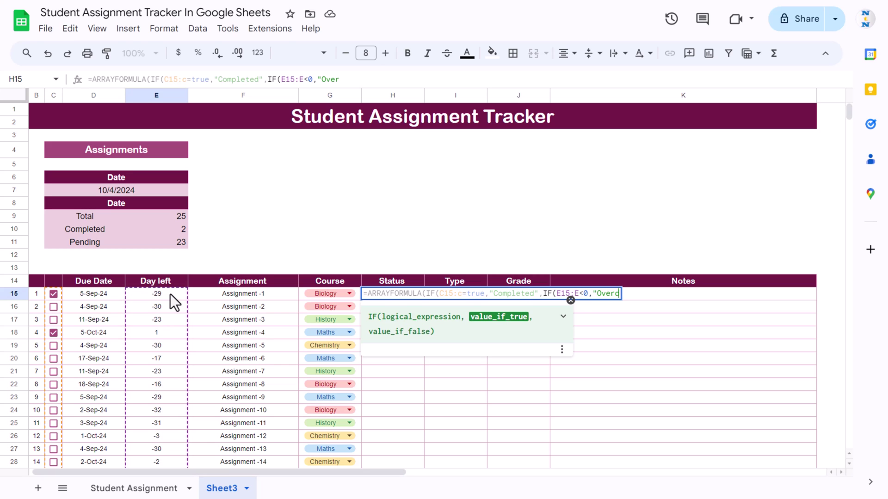
text(ue",)
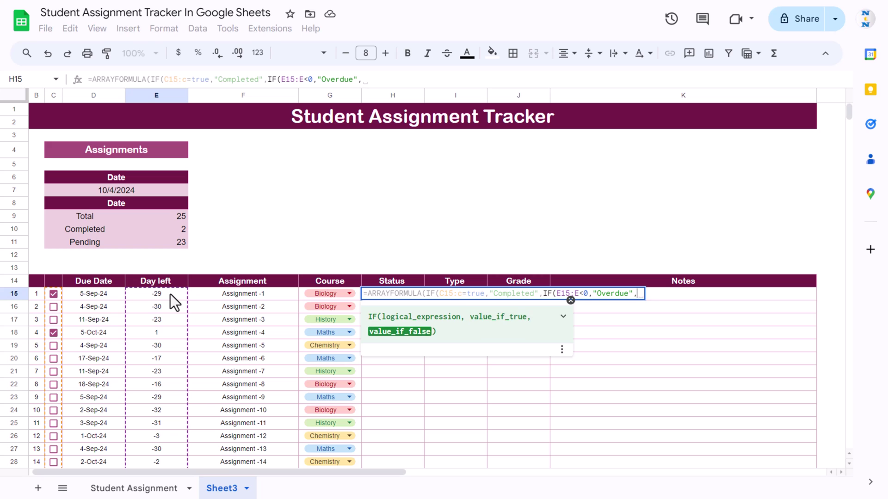
text("Pending")))
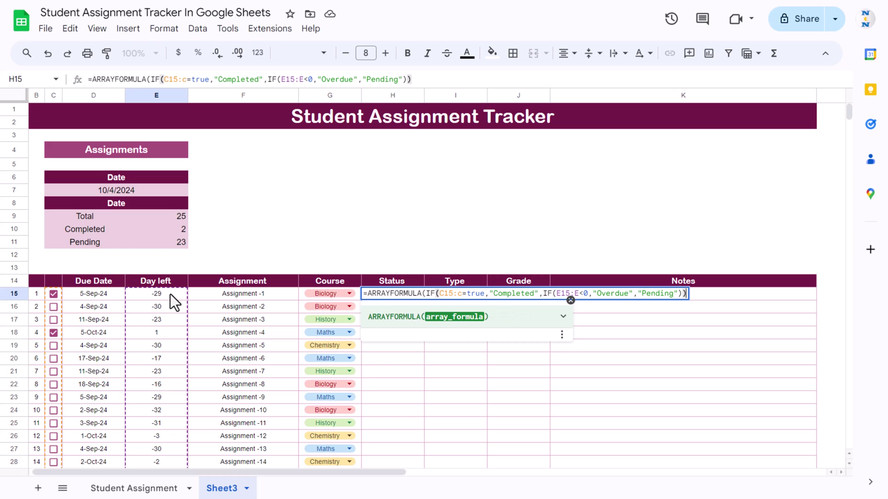
key(Return)
Step: Examine how far down the Status formula fills column H, and return to H15
key(Up)
key(ctrl+Down)
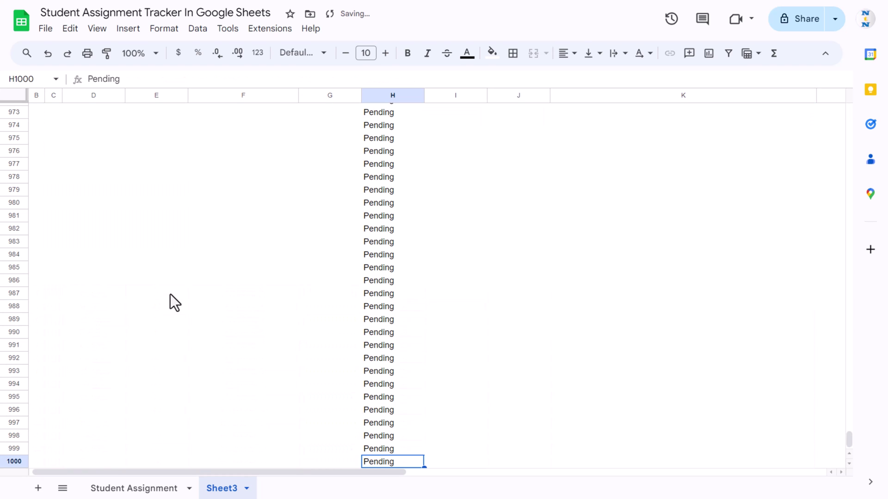
key(Up)
key(Down)
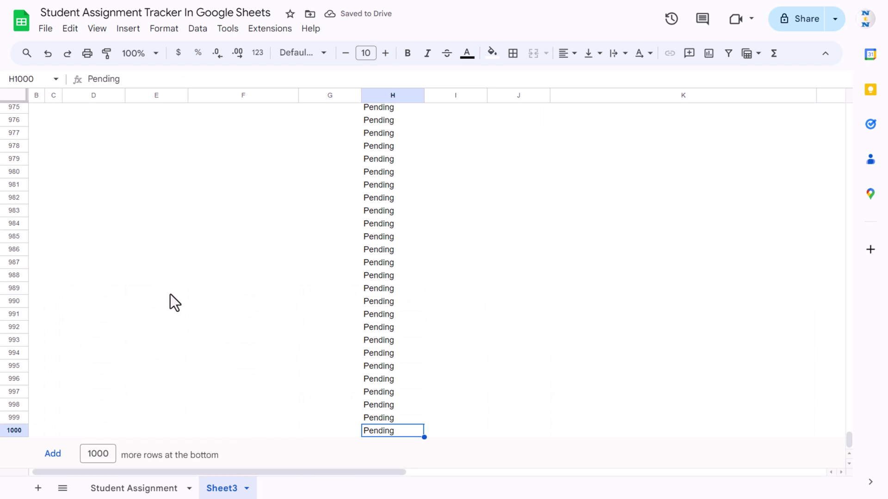
key(Left)
key(ctrl+Up)
key(Up)
key(Right)
key(Up)
key(Up)
key(Up)
key(Up)
key(Up)
key(Up)
key(Up)
key(Up)
key(Up)
key(Up)
key(Up)
key(Up)
key(Up)
key(Up)
key(Up)
key(Up)
key(Up)
key(Up)
key(Up)
key(Up)
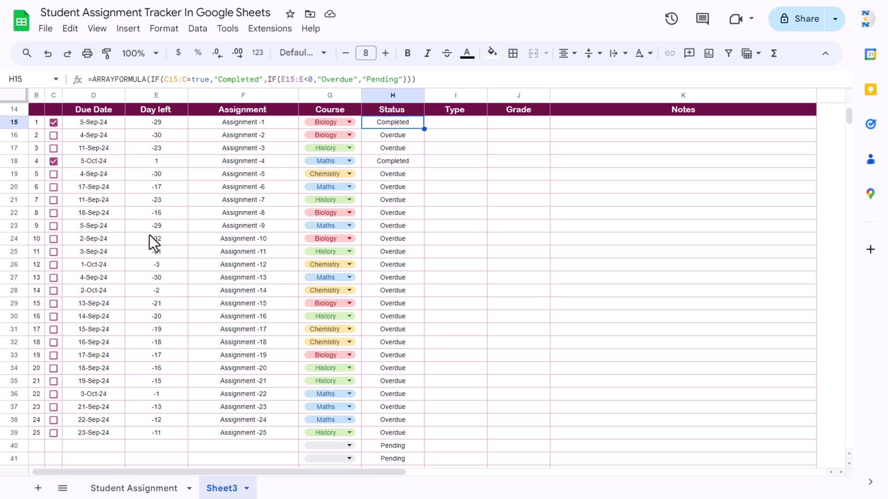
Step: Wrap the IF in the H15 formula in if(D15:D="","",…) so rows without a due date stay blank
click(154, 79)
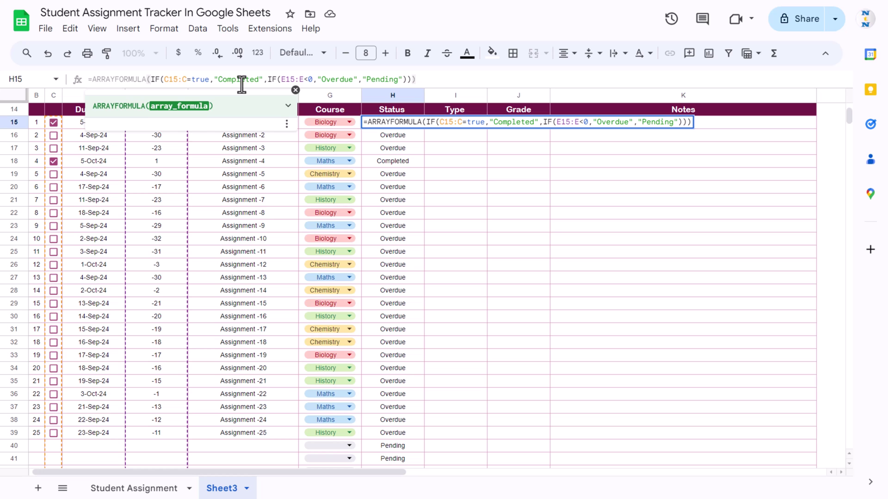
text(if()
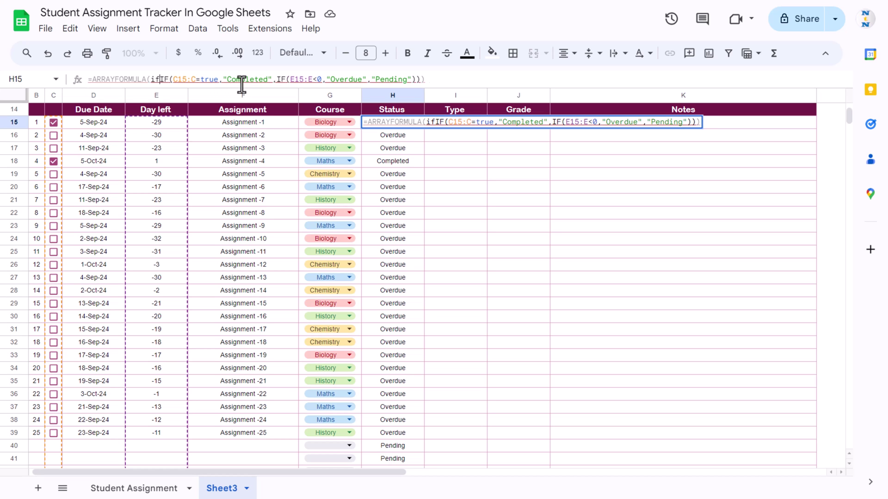
click(74, 121)
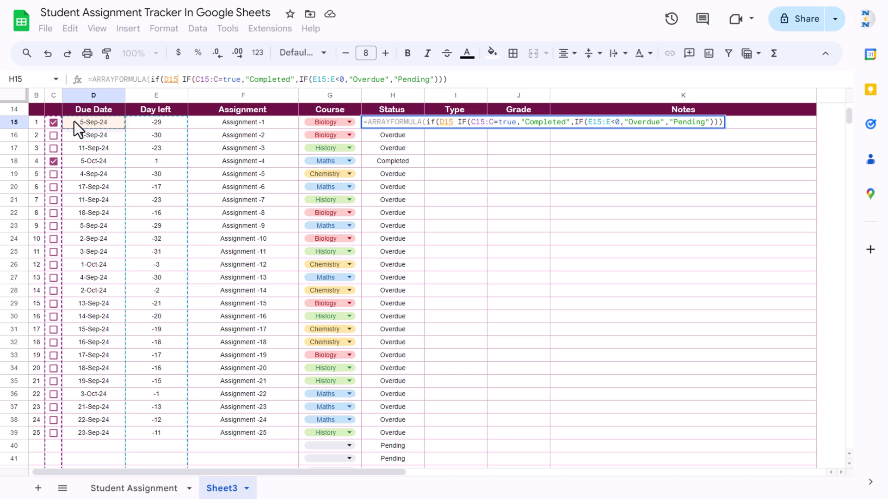
text(:D)
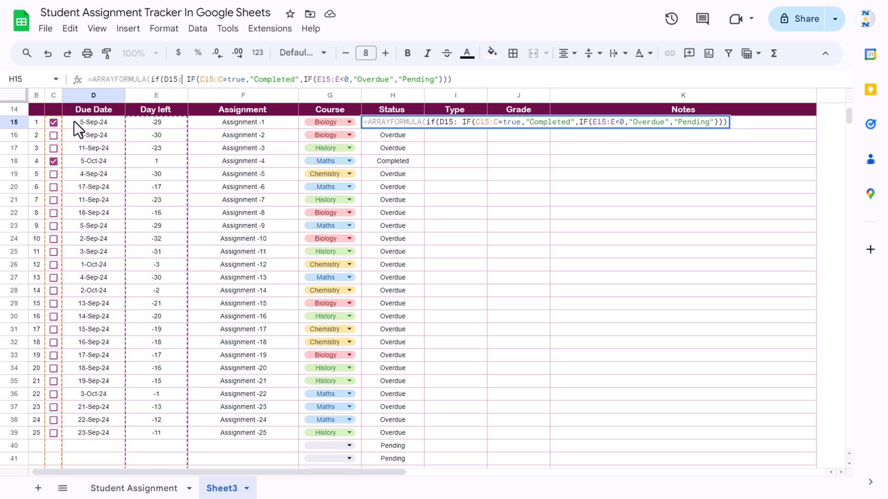
text(="","",)
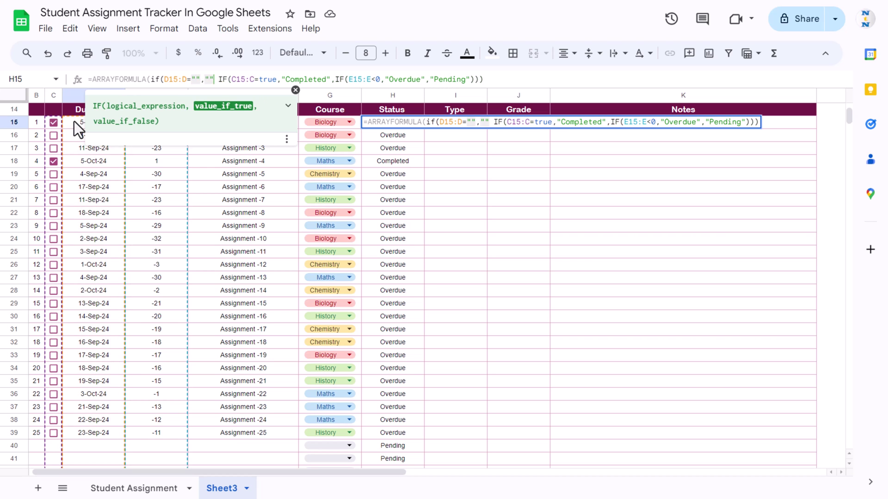
click(509, 82)
key(Return)
Step: Check the Status column in the rows below the last assignment, and return to the table header
key(Down)
key(ctrl+Down)
key(Down)
key(Down)
key(Down)
key(Down)
key(Down)
key(Down)
key(Down)
key(Down)
key(Down)
key(Down)
key(Down)
key(Down)
key(ctrl+Up)
key(ctrl+Up)
key(ctrl+Up)
key(ctrl+Down)
Step: Try to apply a dropdown rule to the Type column cells I15:I65, and undo it
key(Right)
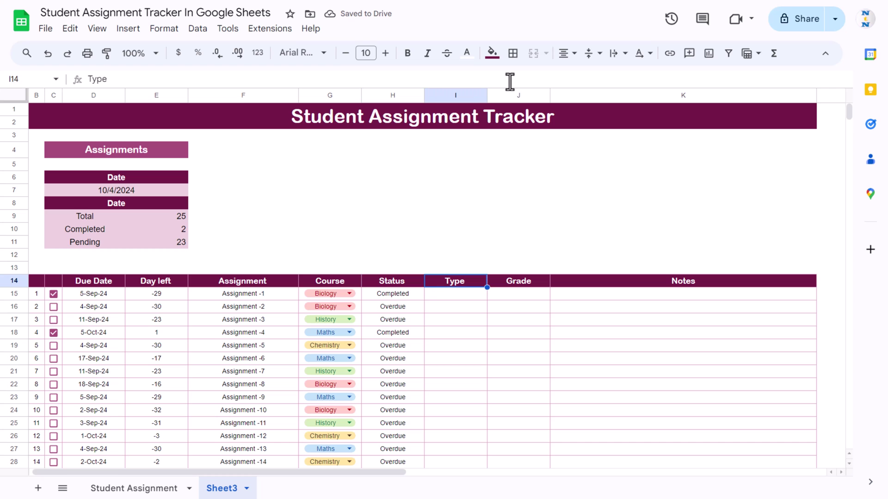
key(Down)
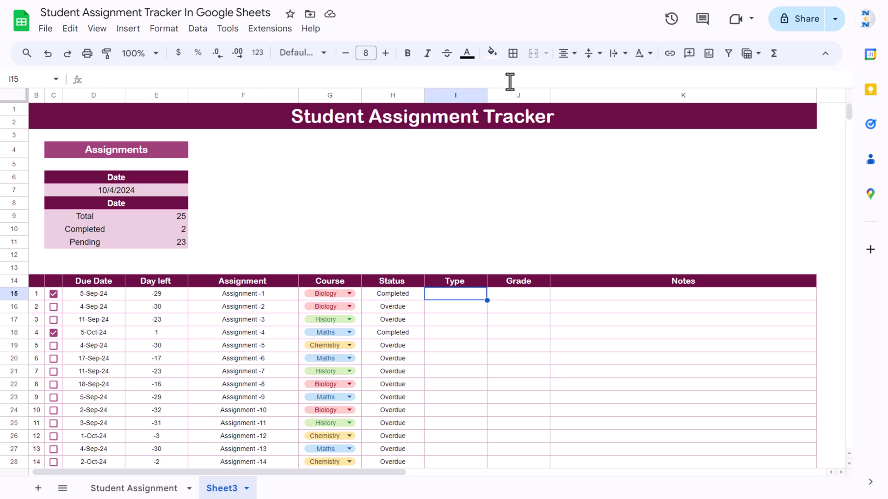
key(Left)
key(ctrl+Down)
key(Down)
key(Down)
key(Down)
key(Down)
key(Down)
key(Down)
key(Down)
key(Down)
key(Down)
key(Down)
key(Down)
key(Down)
key(Down)
key(Down)
key(Down)
key(Down)
key(Right)
key(Down)
key(Down)
key(Down)
key(Down)
key(Down)
key(Down)
key(Down)
key(Down)
key(Down)
key(Down)
key(Down)
key(Down)
key(Down)
key(Down)
key(Down)
key(Up)
key(Up)
key(Up)
key(Up)
key(Up)
key(ctrl+shift+Up)
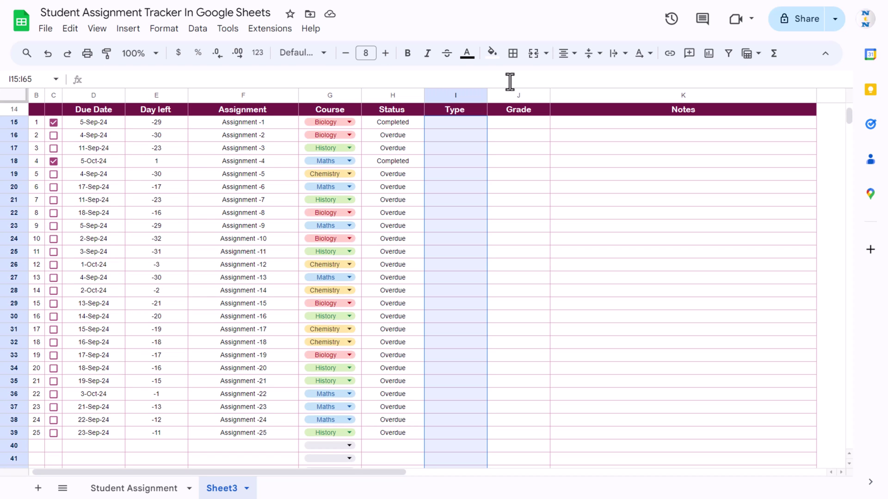
right_click(458, 165)
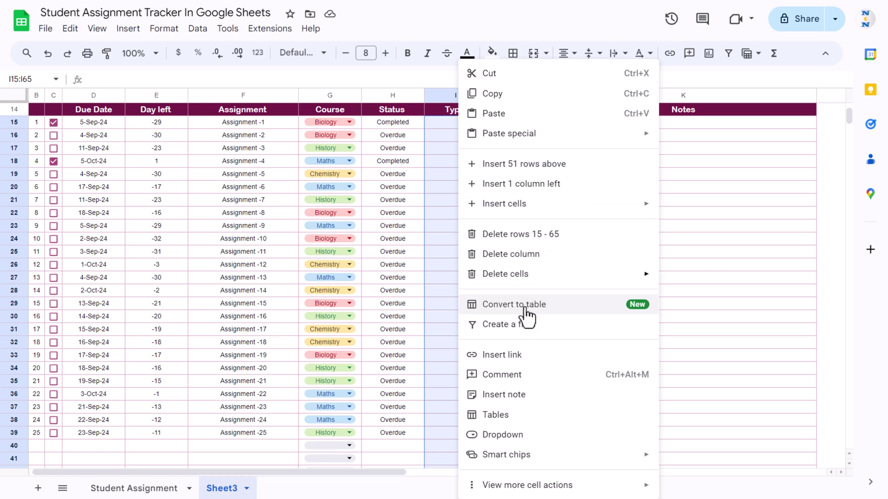
click(518, 437)
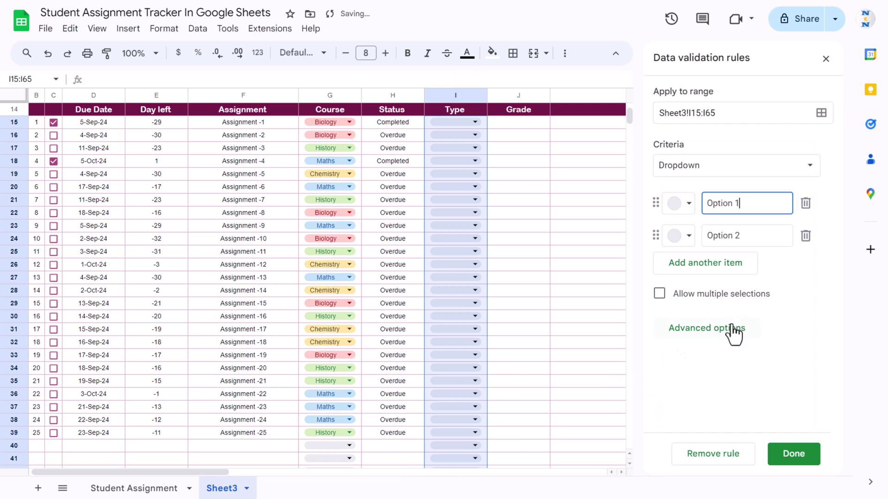
drag(752, 202, 689, 205)
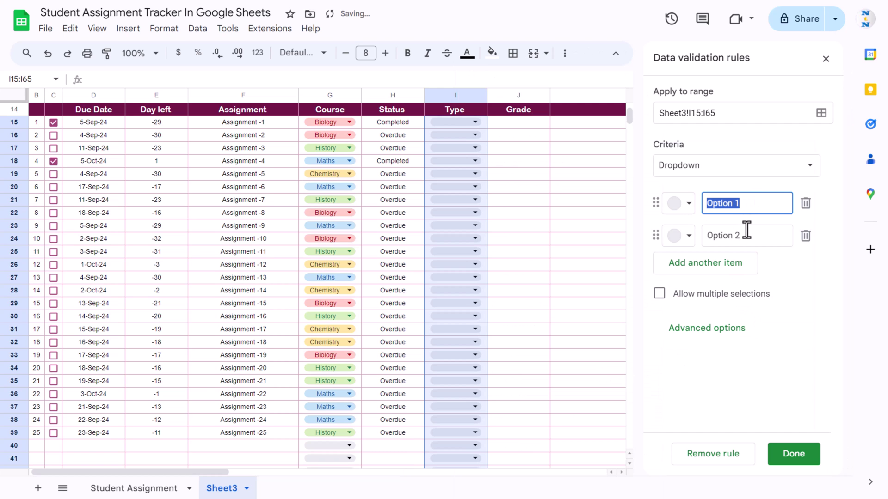
key(Escape)
key(ctrl+z)
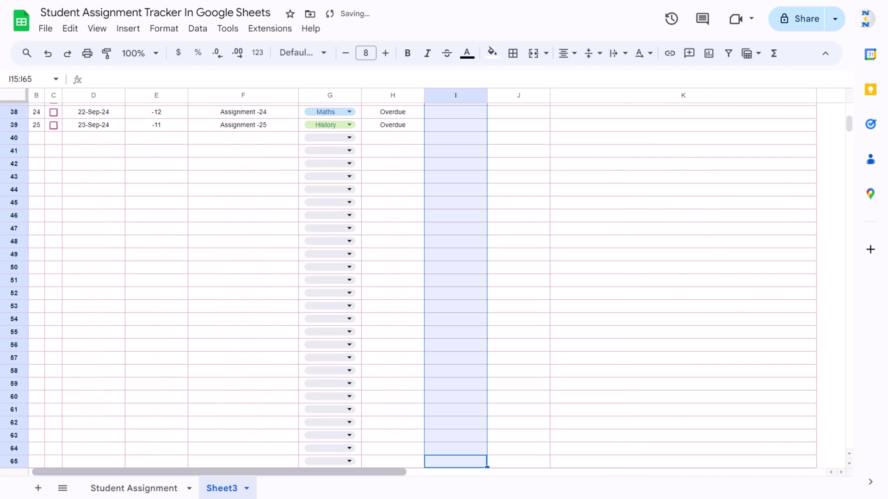
Step: Examine the Type and Grade dropdown columns on the original Student Assignment sheet
click(135, 490)
click(457, 152)
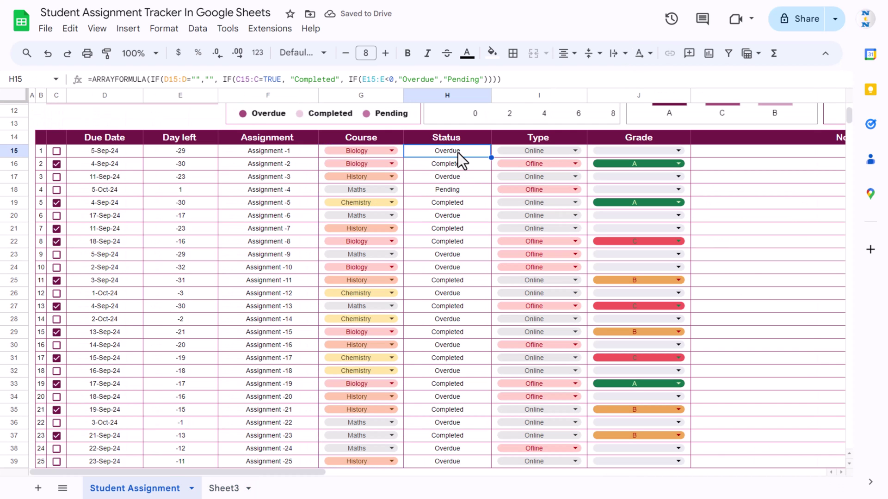
key(Right)
key(ctrl+shift+Down)
key(Up)
key(Up)
key(Up)
key(Down)
key(Right)
key(Down)
key(Down)
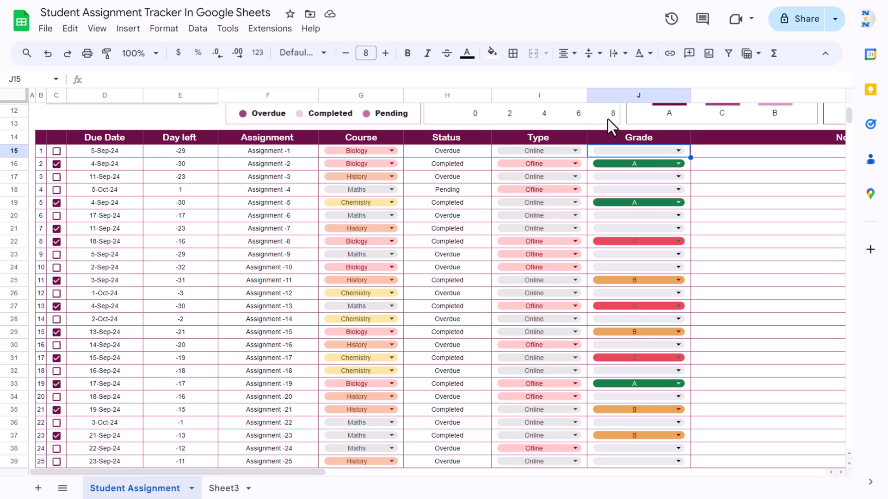
click(678, 151)
key(Escape)
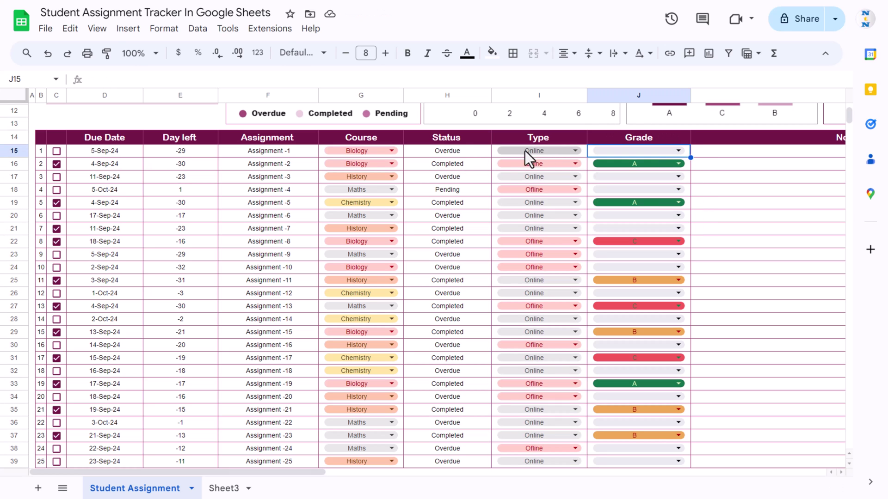
Step: Copy the Type and Grade entries I15:J39 from the Student Assignment sheet and paste them as values only into Sheet3 at I15
key(Left)
key(shift+Right)
key(ctrl+shift+Down)
key(ctrl+c)
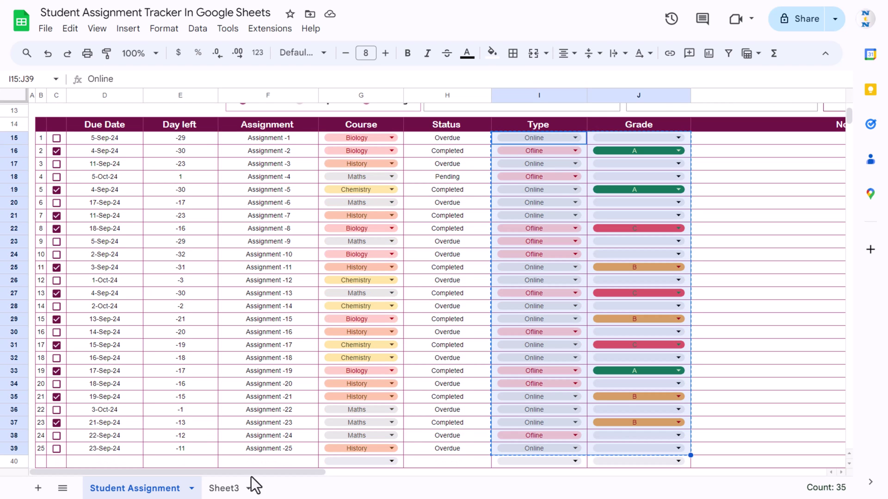
click(224, 487)
click(454, 162)
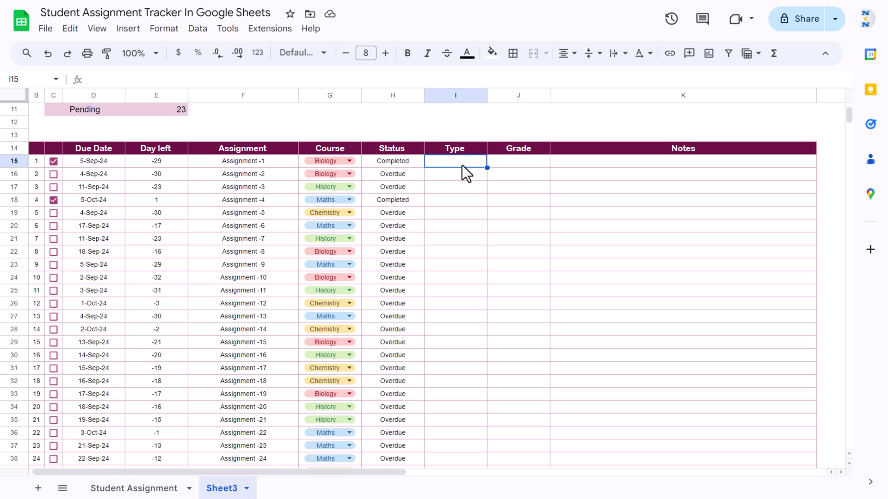
key(ctrl+v)
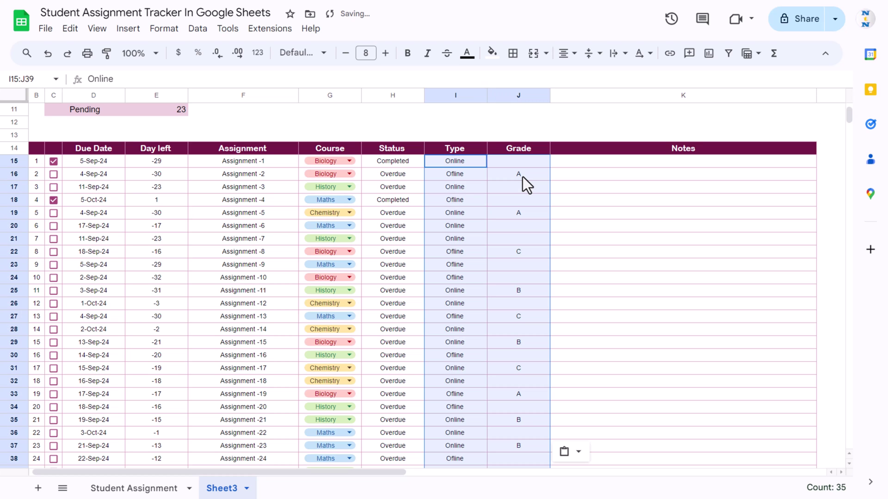
Step: Apply a dropdown rule to the Type column cells I15:I65 with the existing entries Ofline and Online as options
click(454, 174)
click(455, 160)
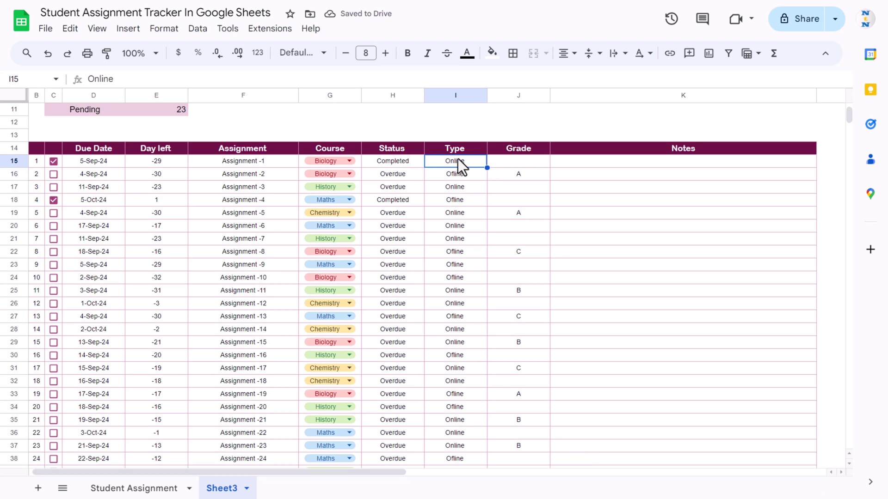
key(ctrl+shift+Down)
key(shift+Down)
key(shift+Down)
key(shift+Down)
key(shift+Down)
key(shift+Down)
key(shift+Down)
key(shift+Down)
key(shift+Down)
key(shift+Down)
key(shift+Down)
key(shift+Down)
key(shift+Down)
key(shift+Down)
key(shift+Down)
key(shift+Down)
key(shift+Down)
key(shift+Down)
key(shift+Down)
key(shift+Down)
key(shift+Down)
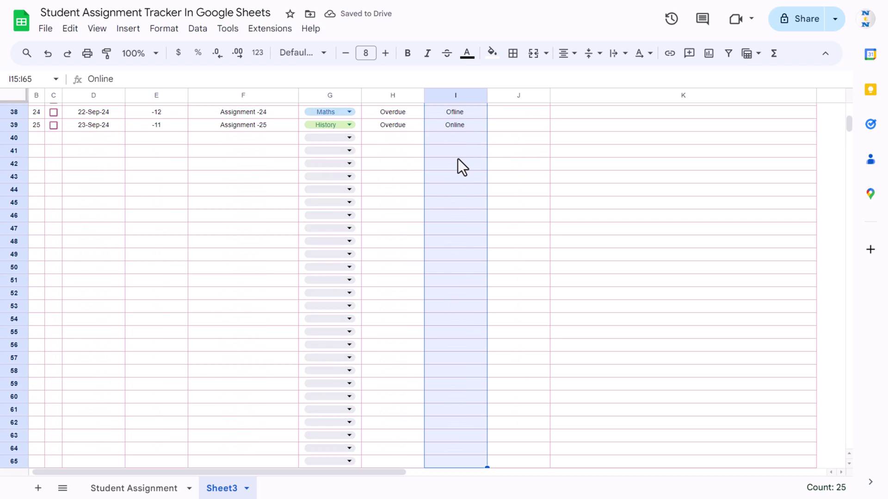
right_click(458, 159)
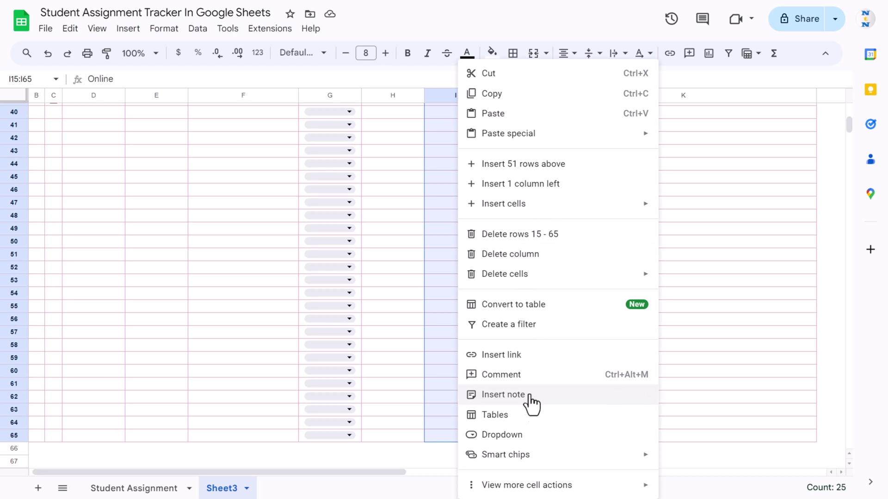
click(520, 435)
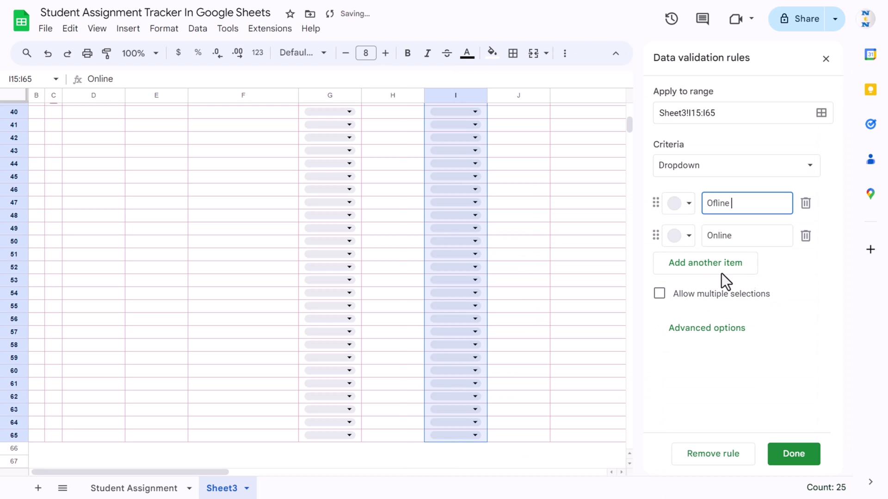
Step: Colour the Ofline option light orange and the Online option light green, and save the Type dropdown rule
click(689, 203)
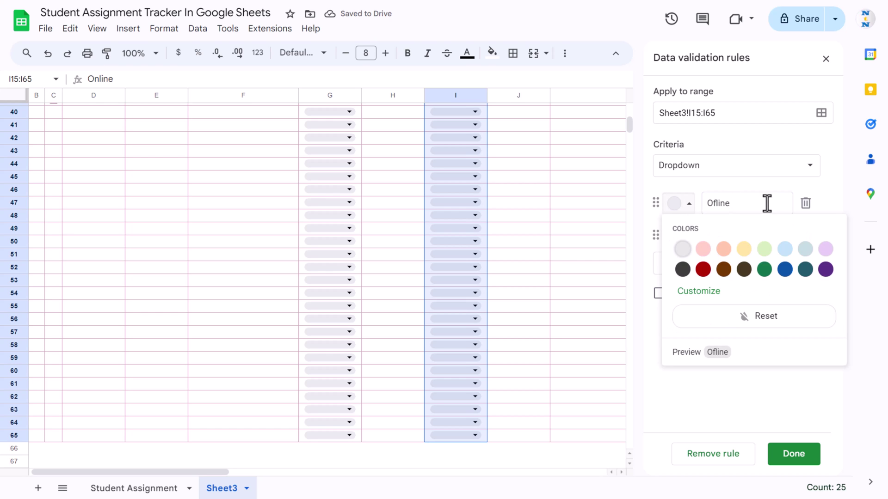
click(724, 249)
click(683, 235)
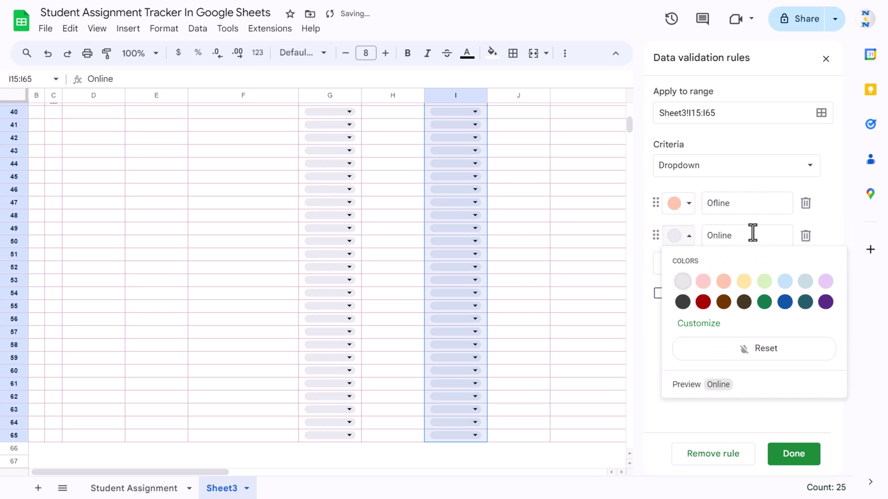
click(764, 281)
click(792, 453)
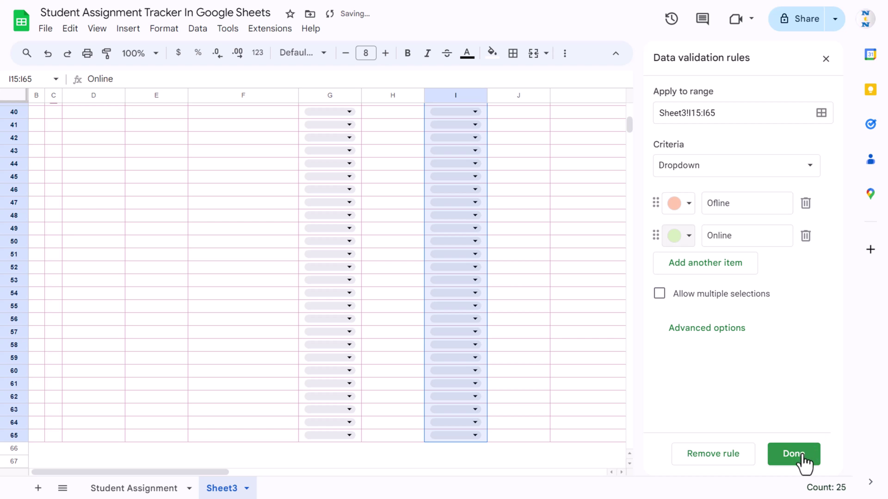
Step: Apply a dropdown rule to the Grade column cells J15:J65 with the existing entries A, B and C as options
click(501, 265)
key(ctrl+Up)
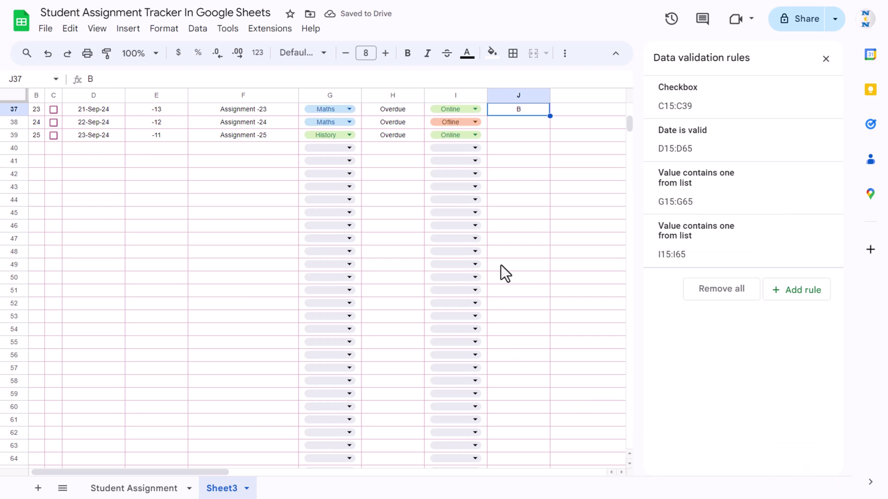
key(Left)
key(ctrl+Up)
key(Down)
key(Right)
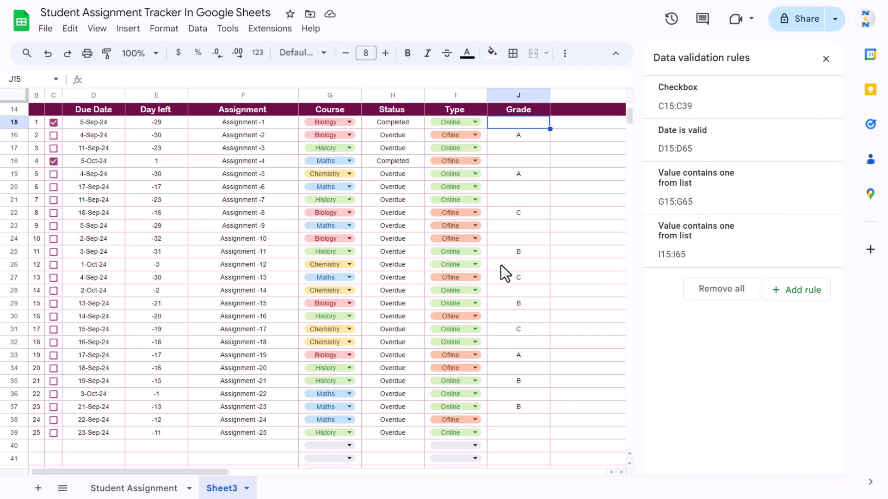
key(ctrl+shift+Down)
key(ctrl+shift+Down)
key(ctrl+shift+Down)
key(ctrl+shift+Down)
key(shift+Down)
key(shift+Down)
key(shift+Down)
key(shift+Down)
key(shift+Down)
key(shift+Down)
key(shift+Down)
key(shift+Down)
key(shift+Down)
key(shift+Down)
key(shift+Down)
key(shift+Down)
key(shift+Down)
key(shift+Down)
key(shift+Down)
key(shift+Down)
key(shift+Down)
key(shift+Down)
key(shift+Down)
key(shift+Down)
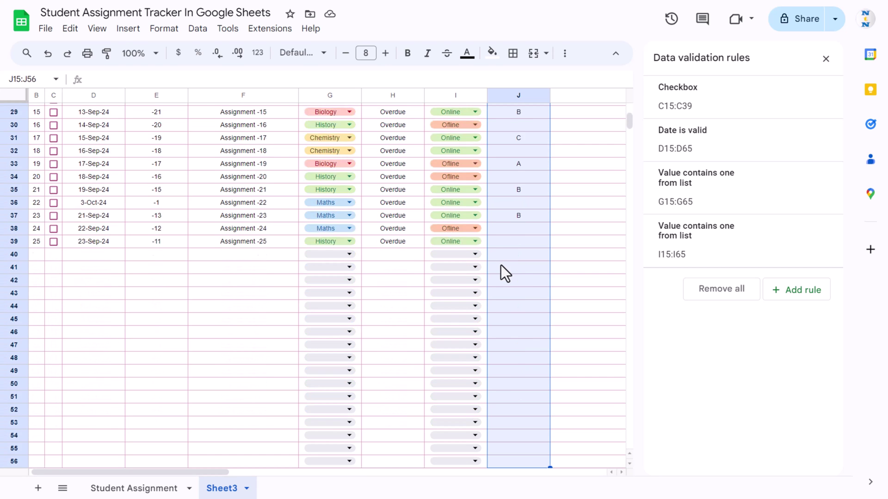
key(shift+Up)
key(shift+Up)
key(shift+Up)
key(shift+Up)
key(shift+Up)
key(shift+Up)
key(shift+Up)
key(shift+Up)
key(shift+Up)
key(shift+Up)
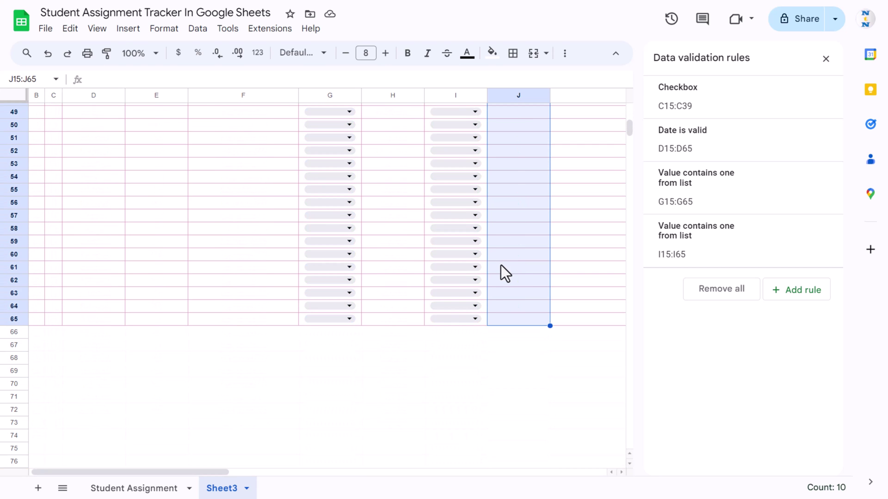
right_click(522, 228)
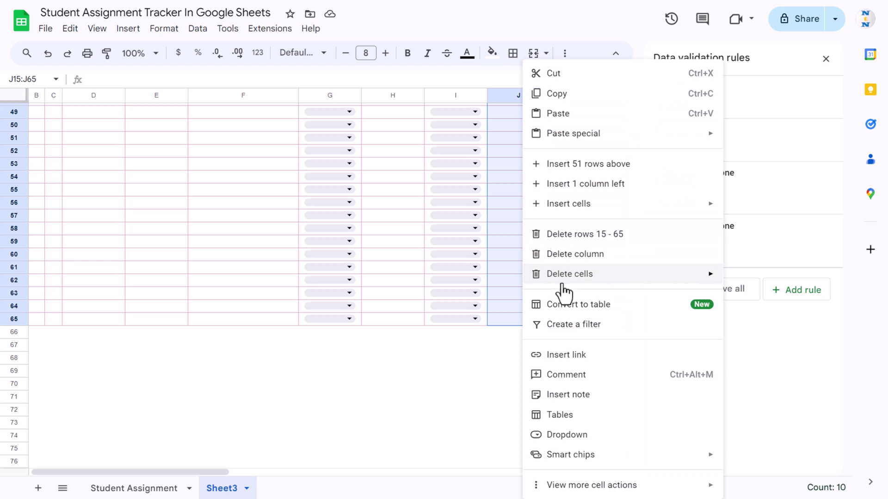
click(575, 435)
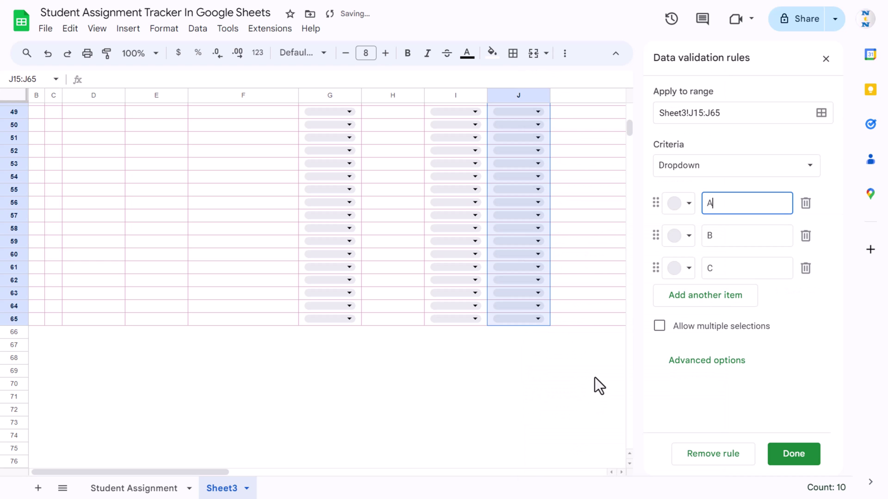
Step: Colour the Grade options light green for A, light yellow for B and light red for C, and save the rule
click(693, 206)
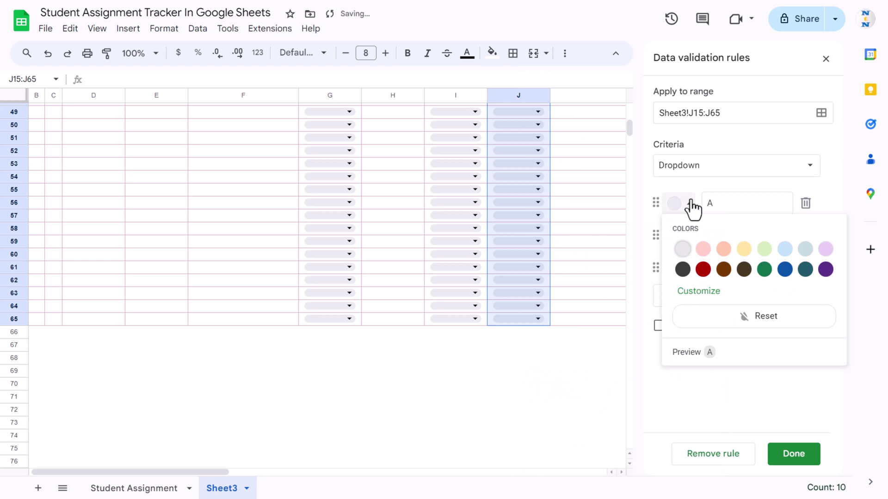
click(766, 254)
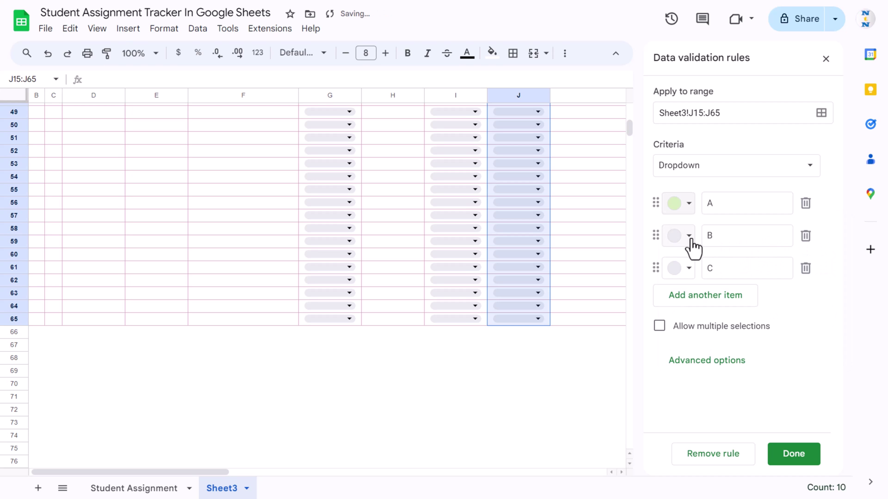
click(695, 237)
click(744, 283)
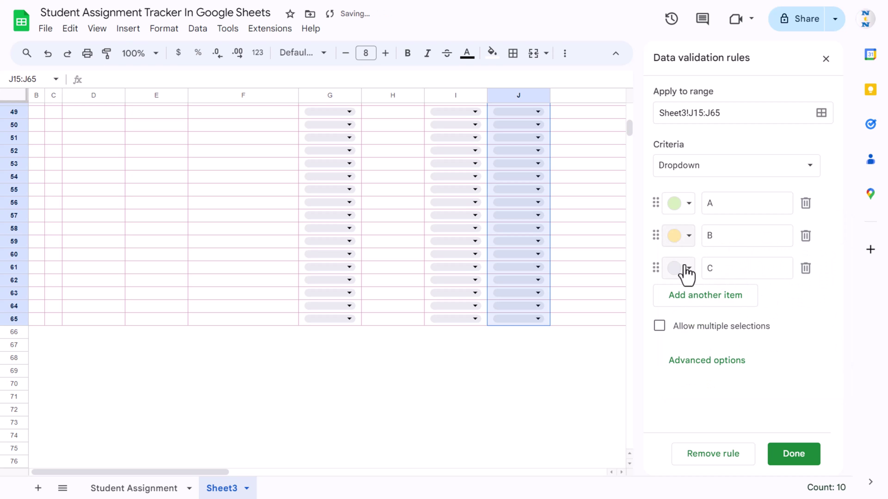
click(684, 270)
click(706, 316)
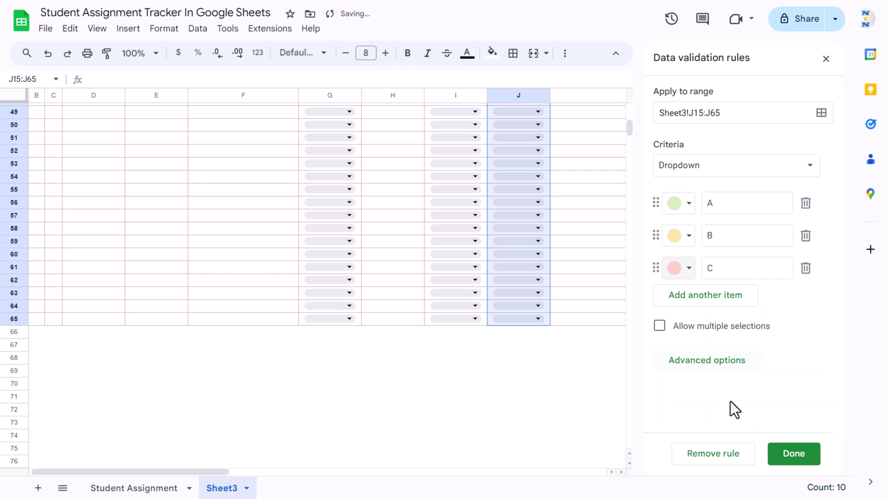
click(798, 462)
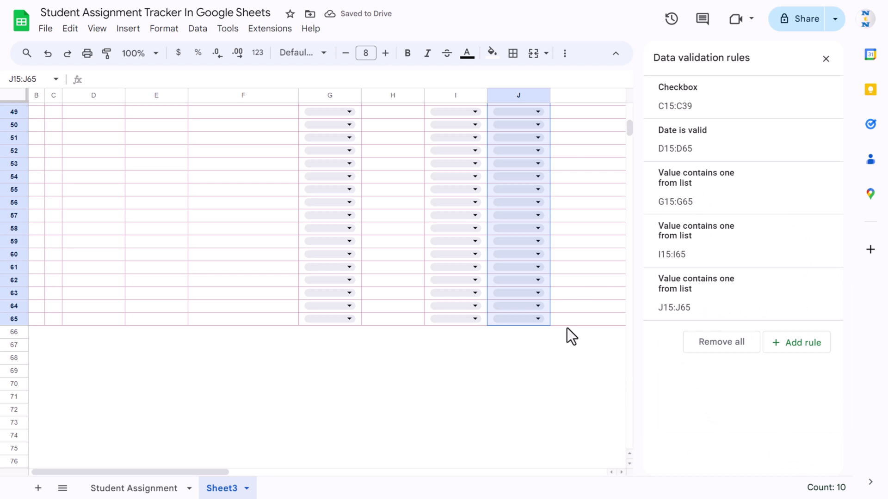
Step: Close the data validation rules and look over the rebuilt tracker from the title banner to the table header
click(826, 59)
click(590, 235)
key(ctrl+Up)
key(ctrl+Up)
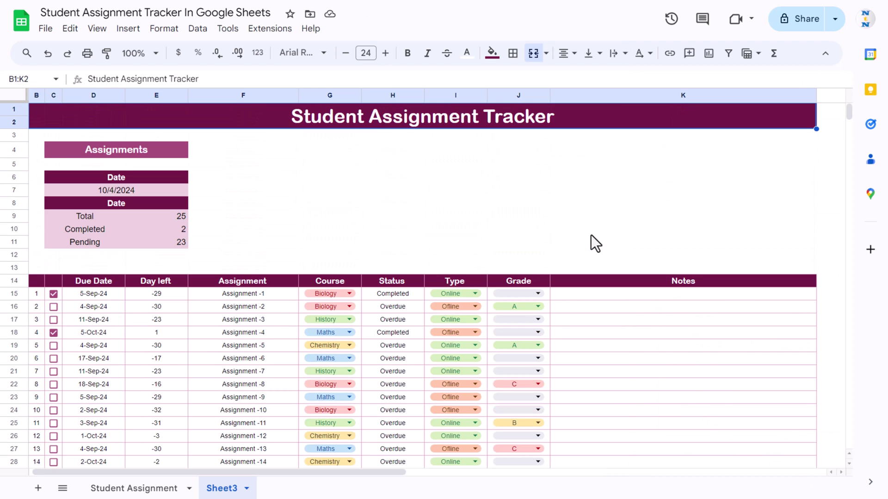
key(ctrl+Down)
key(Left)
key(Left)
key(Left)
key(Left)
key(Left)
key(Left)
key(Left)
key(Left)
key(Left)
key(Left)
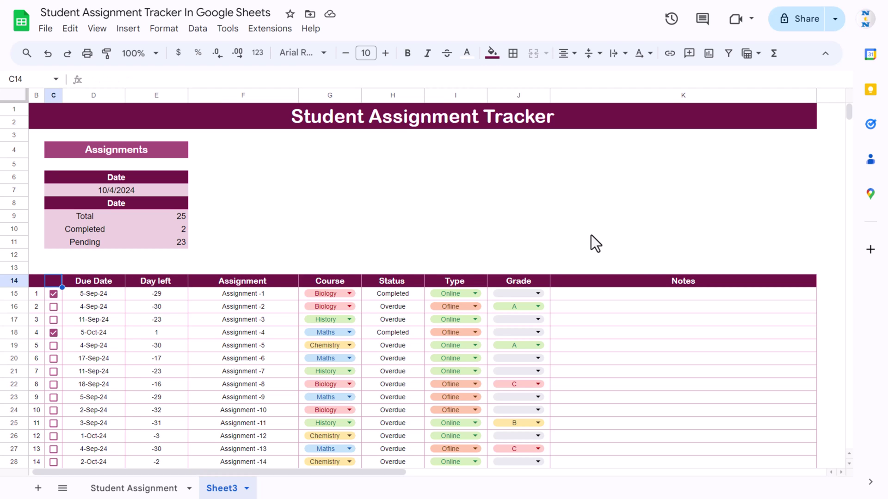
Step: Enter the due date 10/10/2024 in the first empty table row, cell D40
key(Right)
key(Right)
key(Right)
key(Right)
key(Down)
key(ctrl+Down)
key(Down)
key(Left)
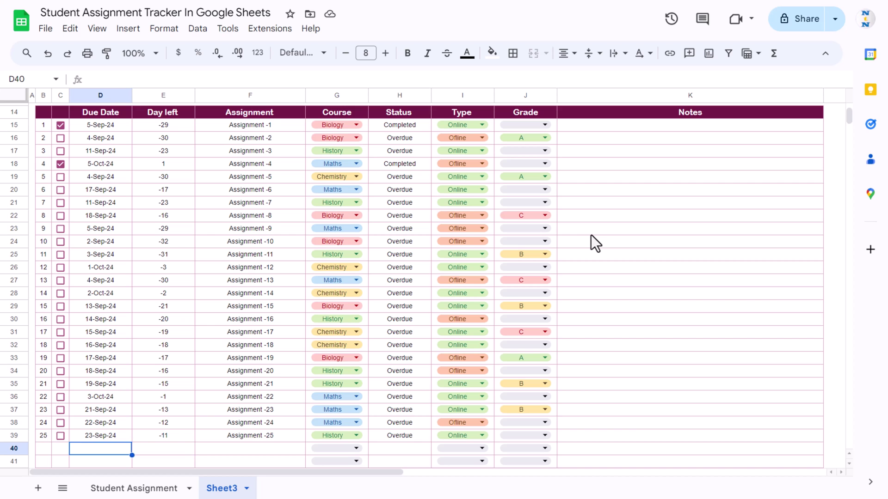
scroll(503, 262, down, 3)
key(Left)
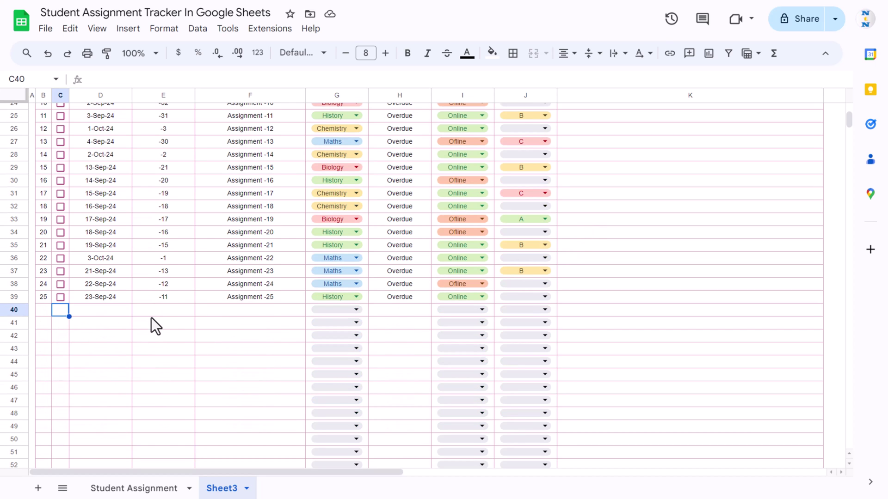
double_click(107, 312)
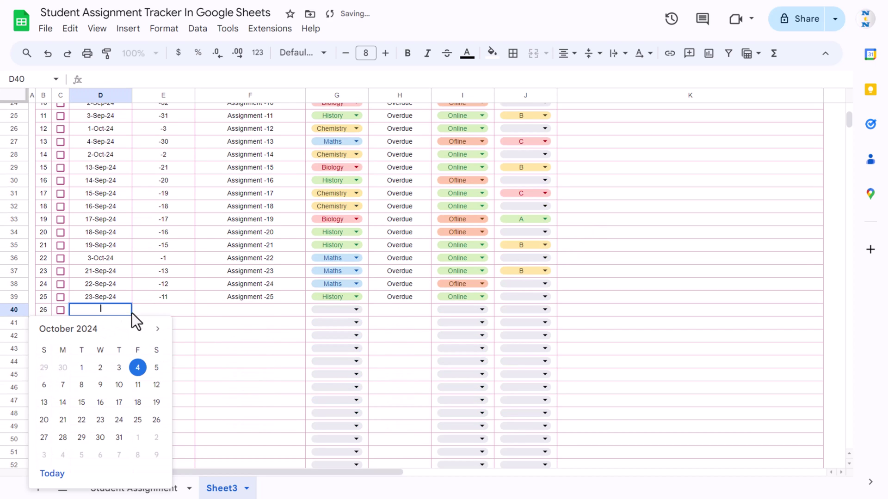
click(119, 385)
Step: Fill the assignment name down from the row above into F40 and change it to Assignment -26
click(237, 310)
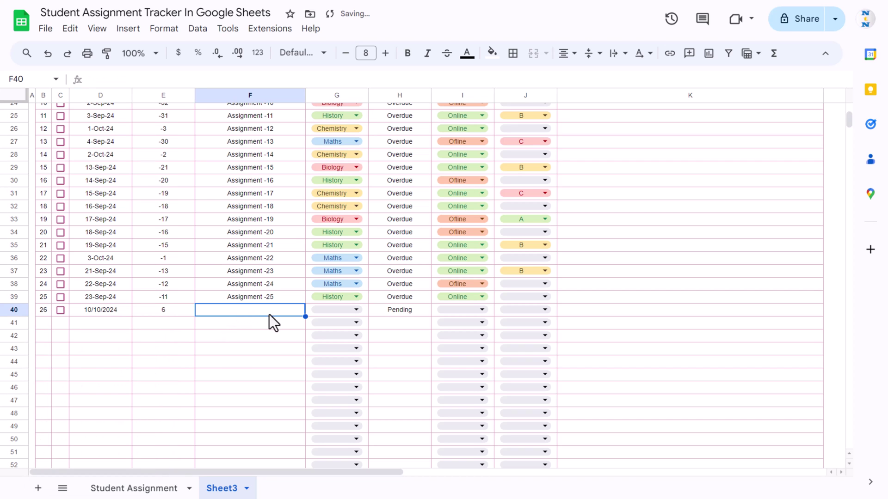
key(ctrl+d)
click(169, 78)
key(BackSpace)
text(6)
key(Return)
Step: Set the course of Assignment -26 to Chemistry and its type to Ofline
key(Up)
key(Right)
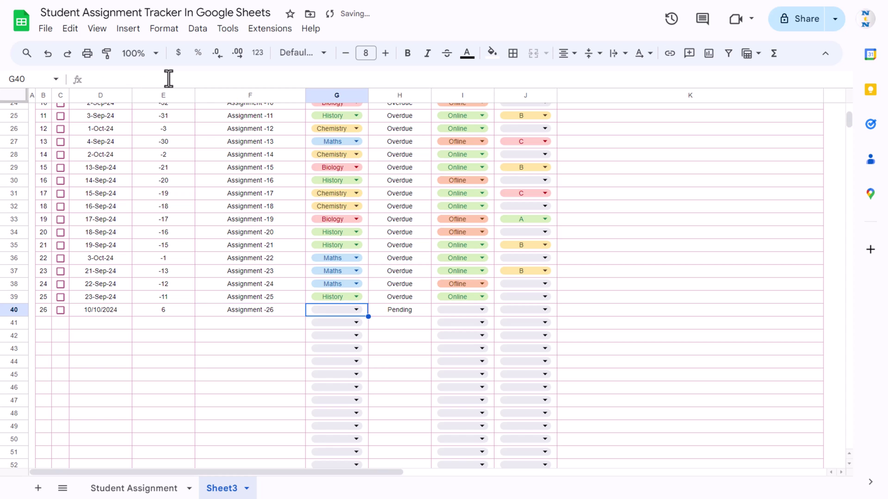
click(354, 311)
click(341, 348)
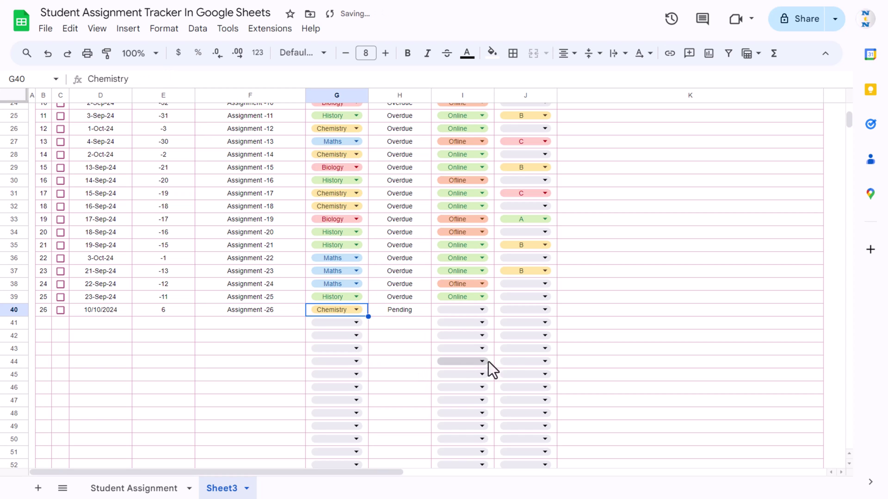
click(482, 311)
click(451, 329)
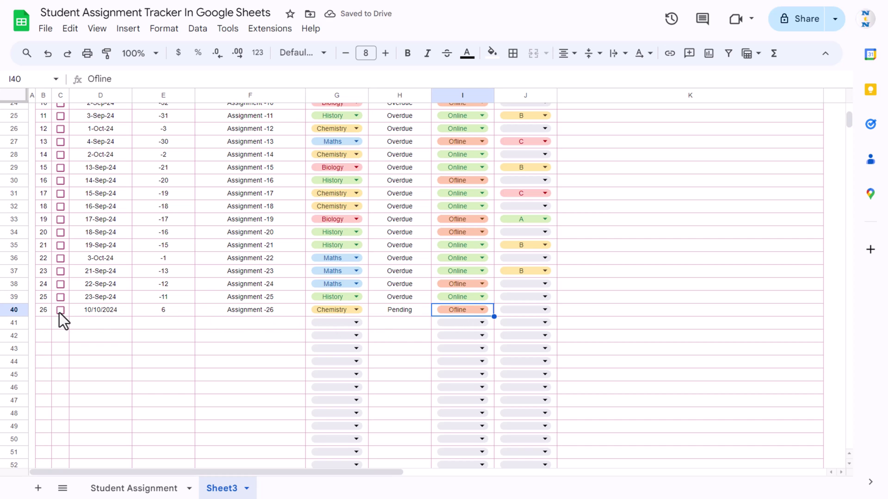
Step: Mark Assignment -26 as done with its checkbox and give it grade B
click(59, 311)
click(545, 310)
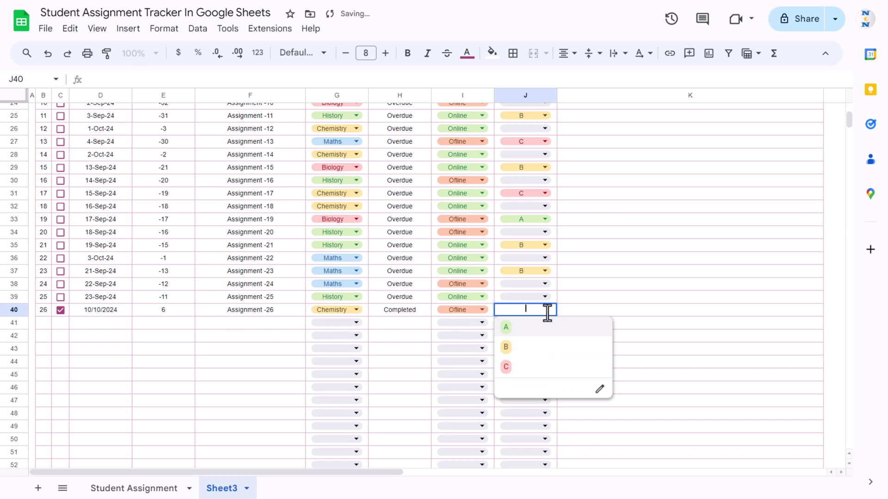
click(509, 348)
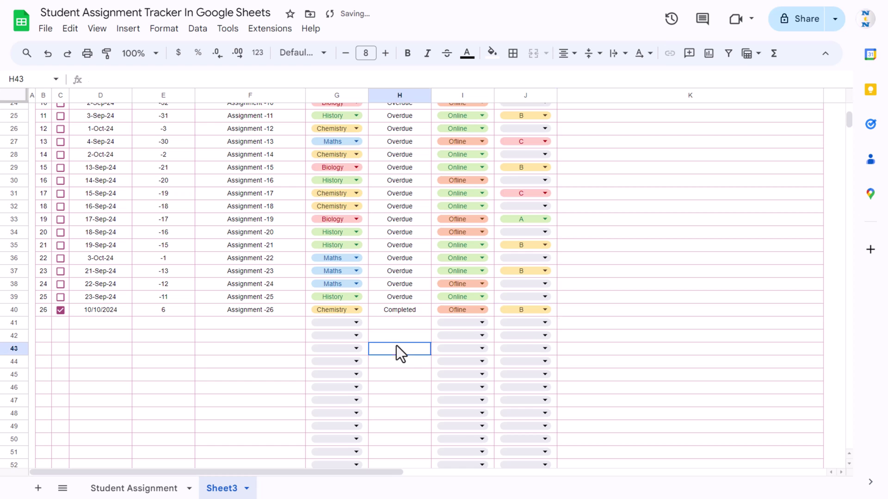
click(396, 347)
Step: Check the summary block on Sheet3 and examine the charts above the table on the original Student Assignment sheet
scroll(419, 356, up, 10)
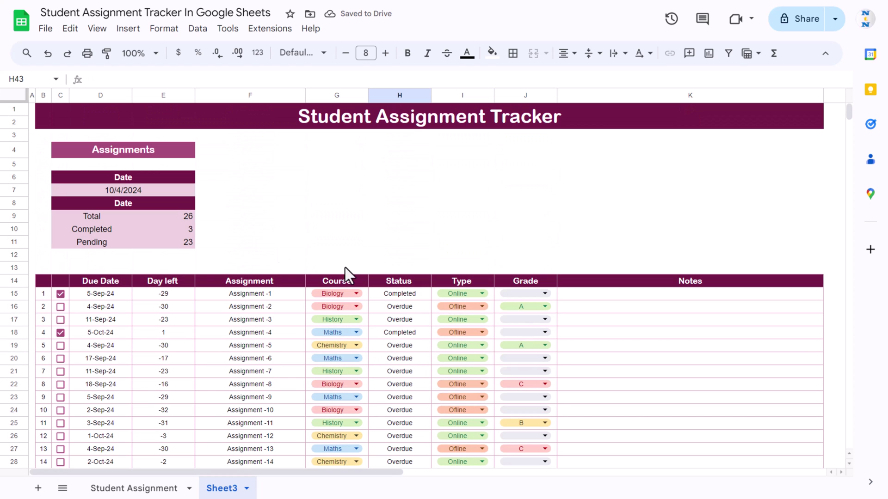
click(245, 152)
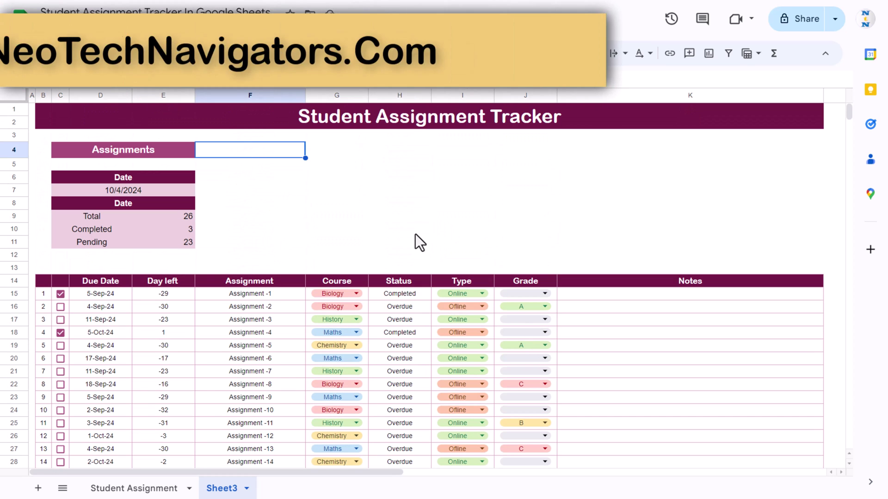
click(139, 489)
scroll(370, 291, up, 5)
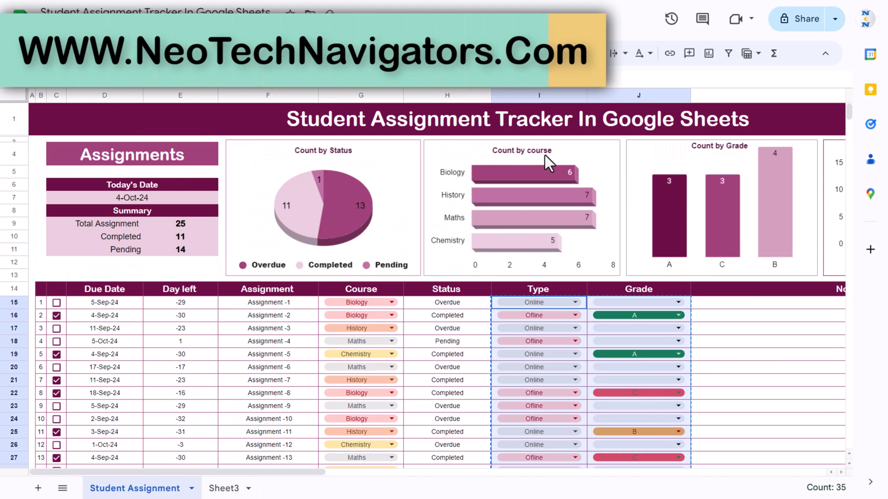
drag(278, 472, 181, 476)
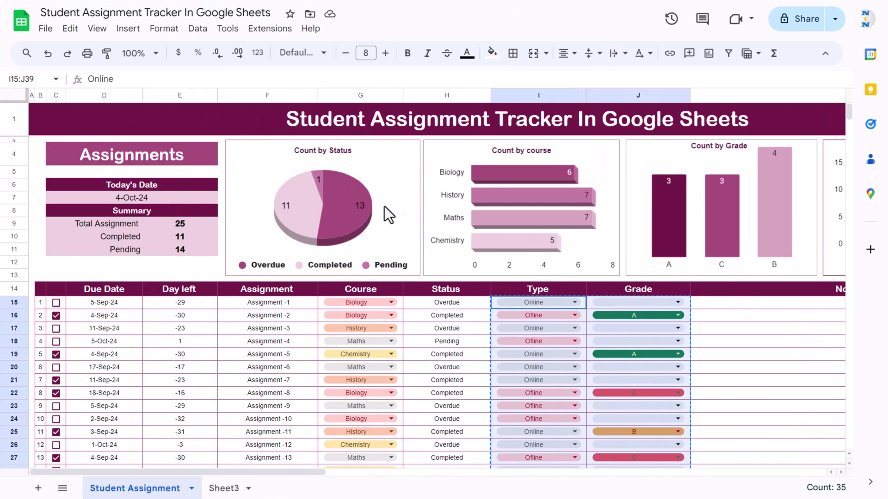
Step: Insert a chart on Sheet3 beside the summary block and move it up to just below the title banner
click(224, 489)
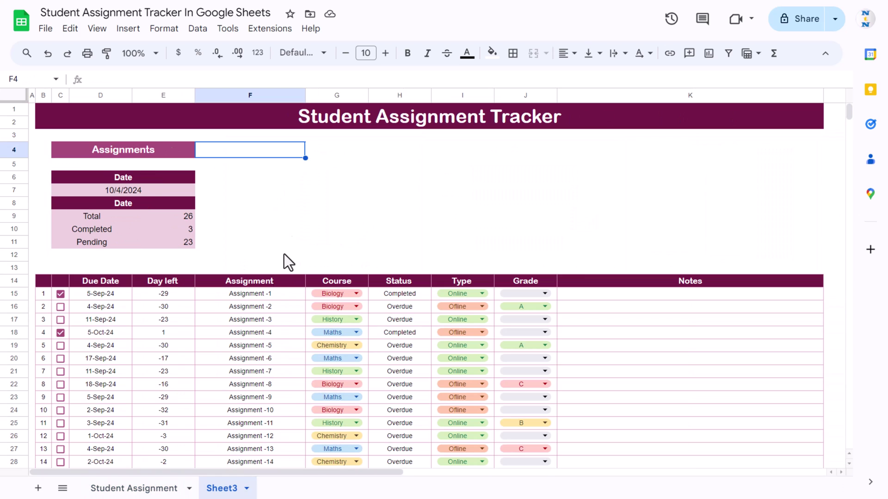
click(293, 186)
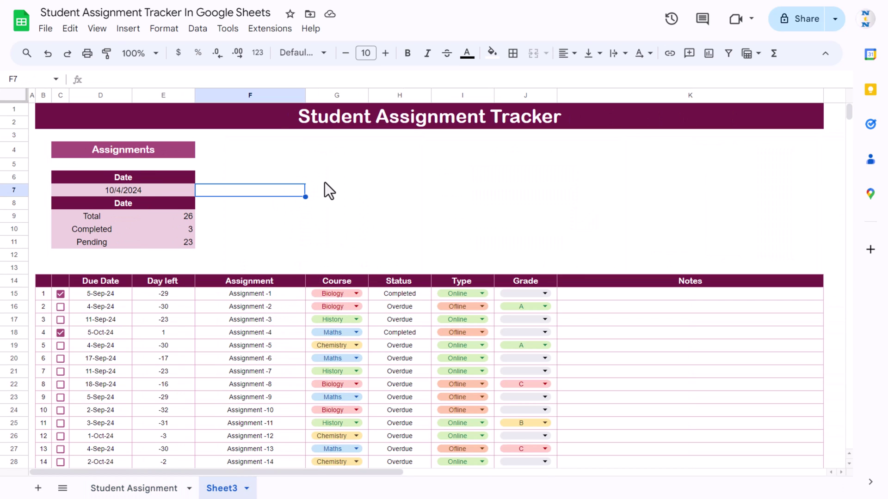
click(133, 33)
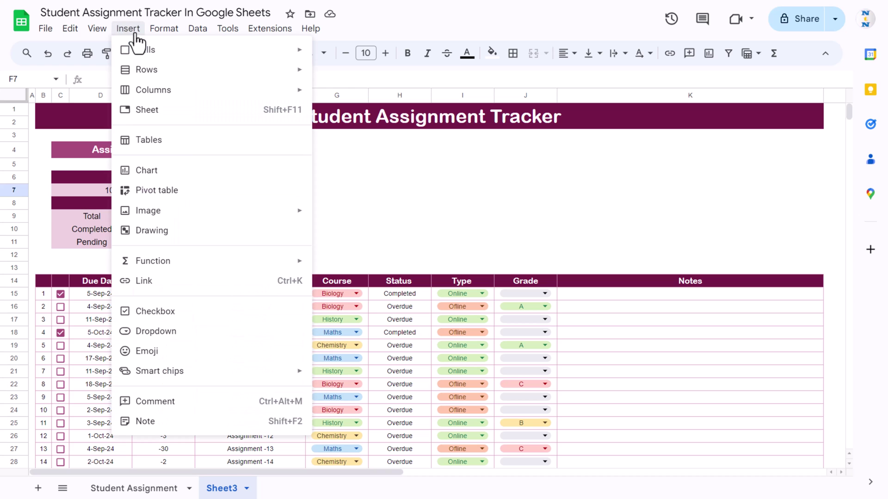
mouse_move(156, 263)
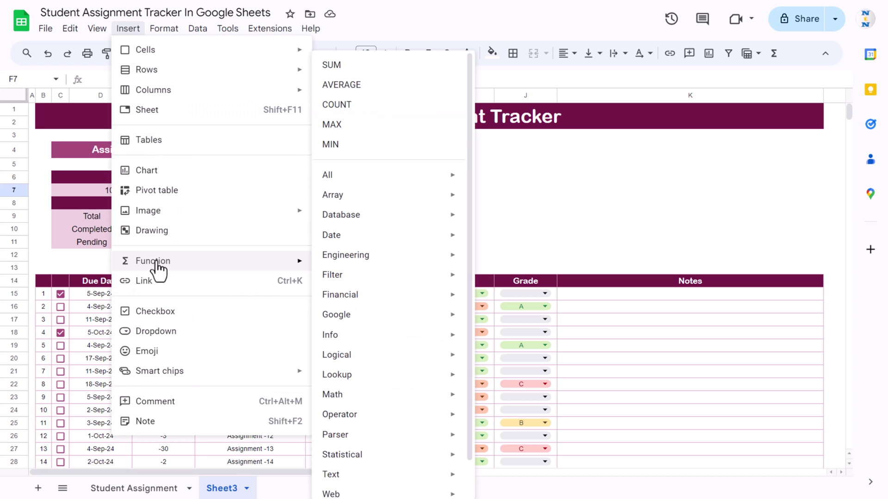
click(163, 172)
drag(420, 192, 471, 159)
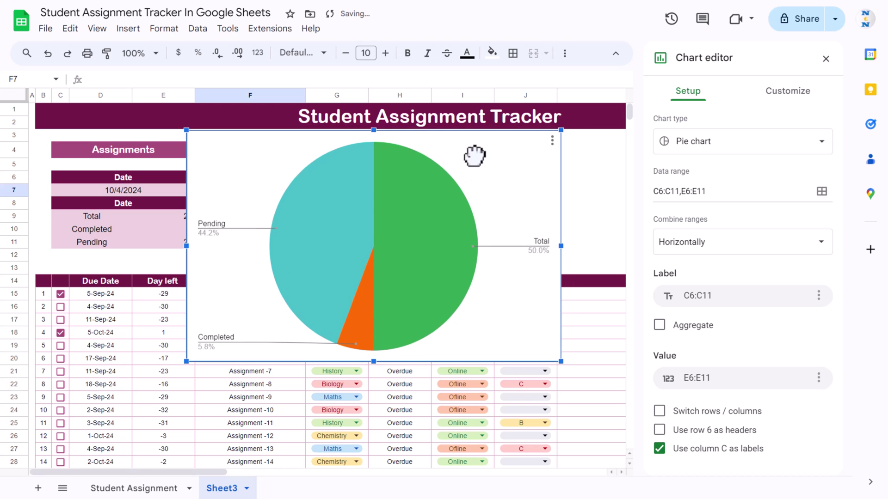
Step: Replace the pie chart's data range with the Status column, H15:H1000, moving the chart aside to reach the column
click(725, 191)
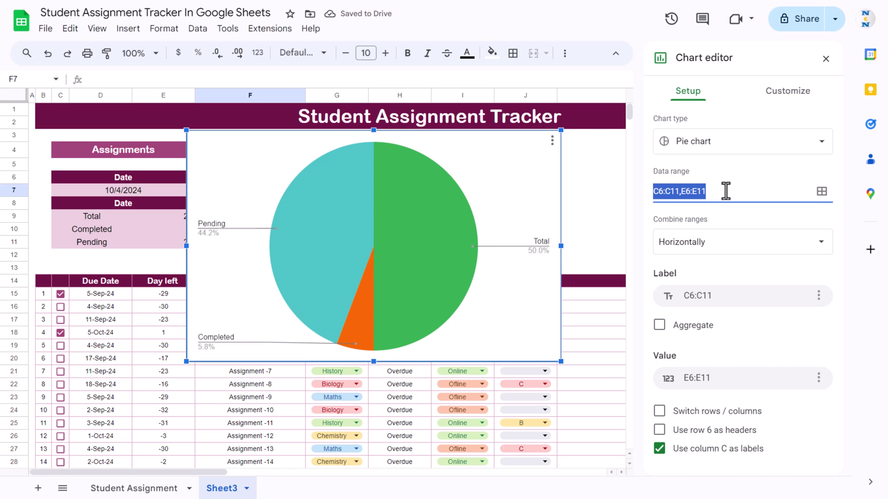
key(BackSpace)
click(822, 192)
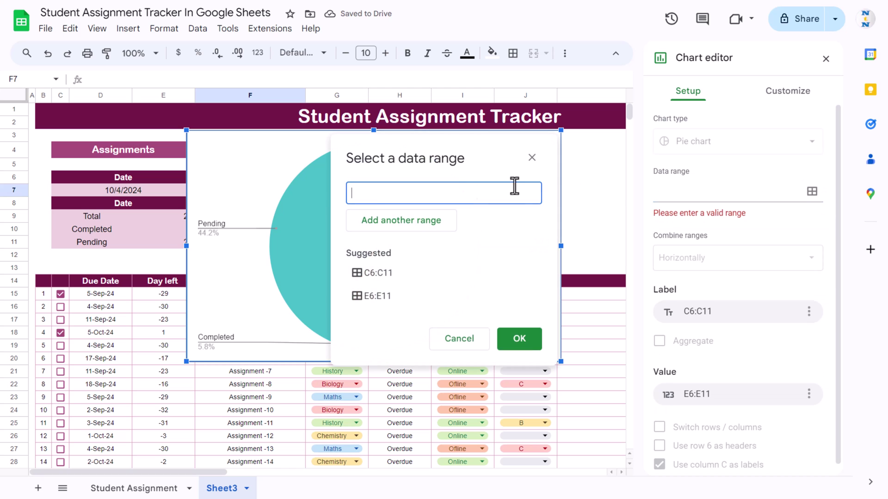
drag(228, 153, 546, 153)
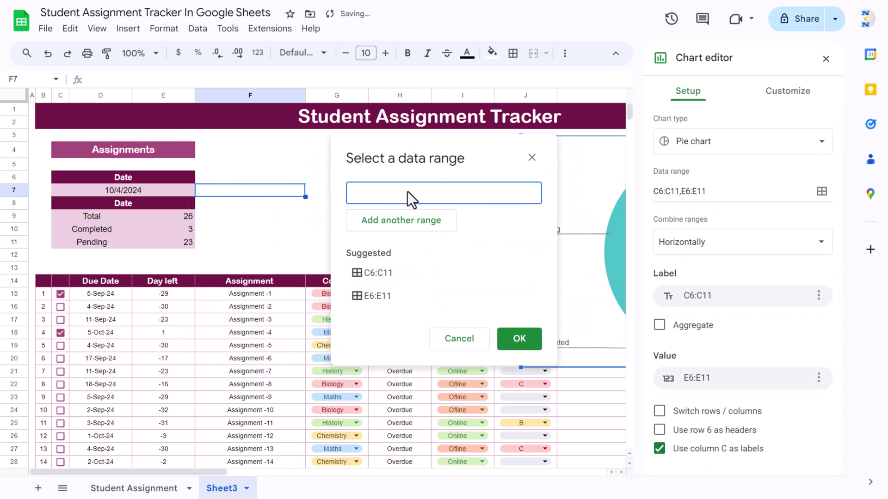
drag(430, 140, 205, 108)
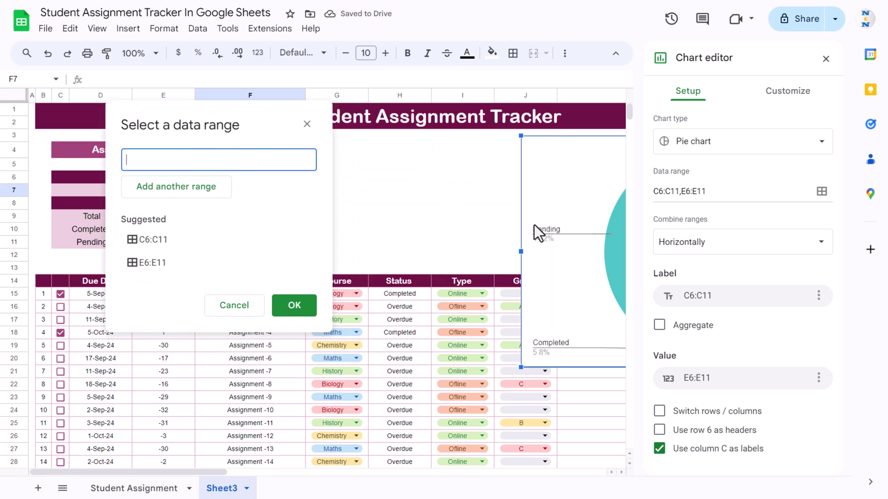
click(406, 294)
key(ctrl+shift+Down)
key(ctrl+shift+Down)
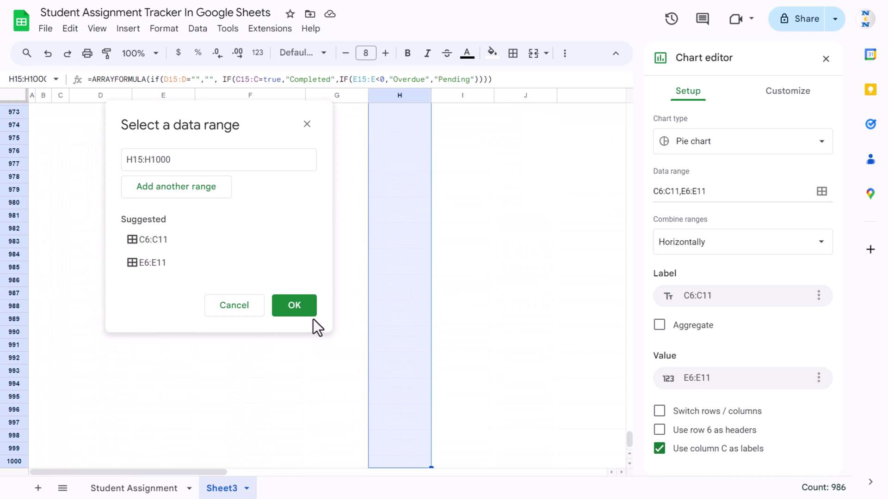
click(299, 310)
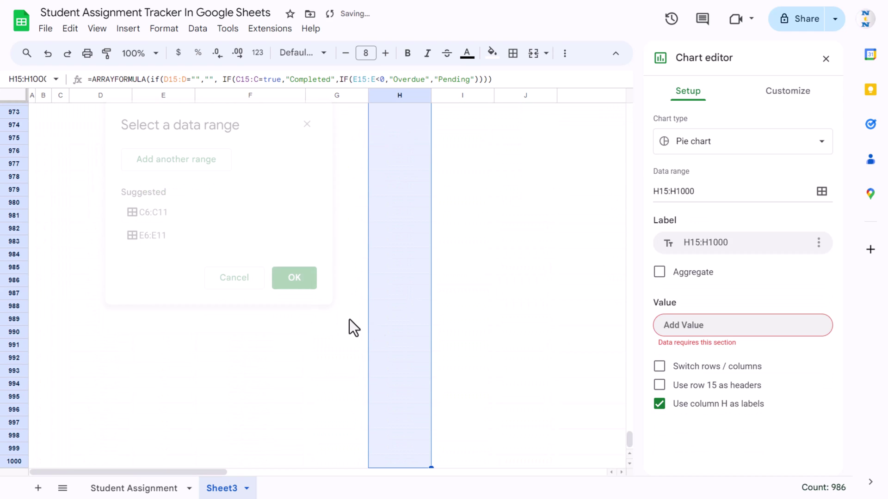
Step: Set the pie chart to use row 15 as headers, not use column H as labels, and aggregate the data
click(659, 404)
click(659, 385)
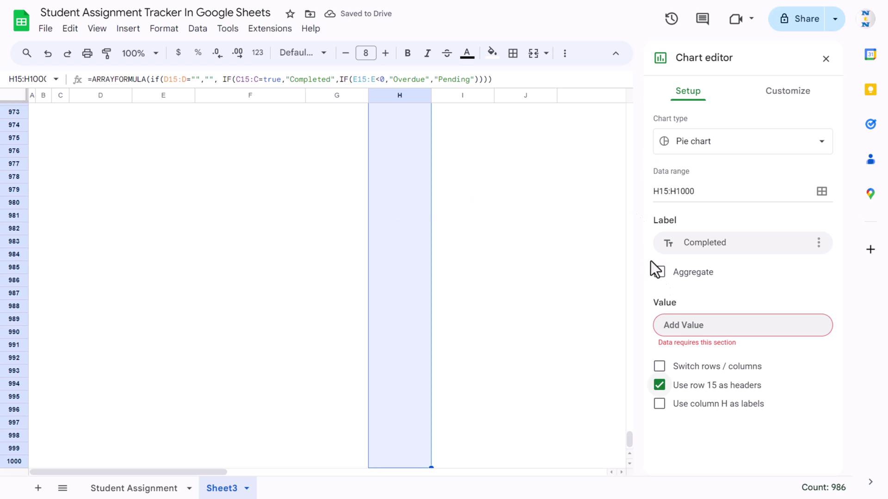
drag(629, 435, 625, 98)
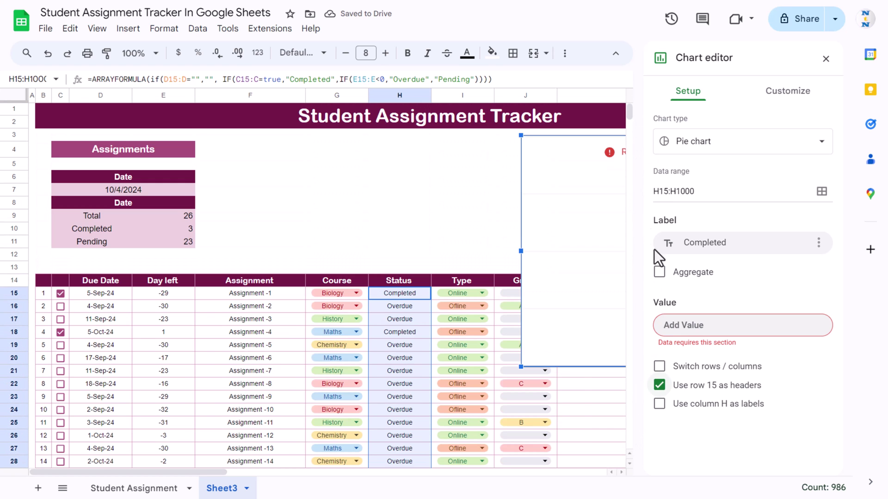
click(659, 272)
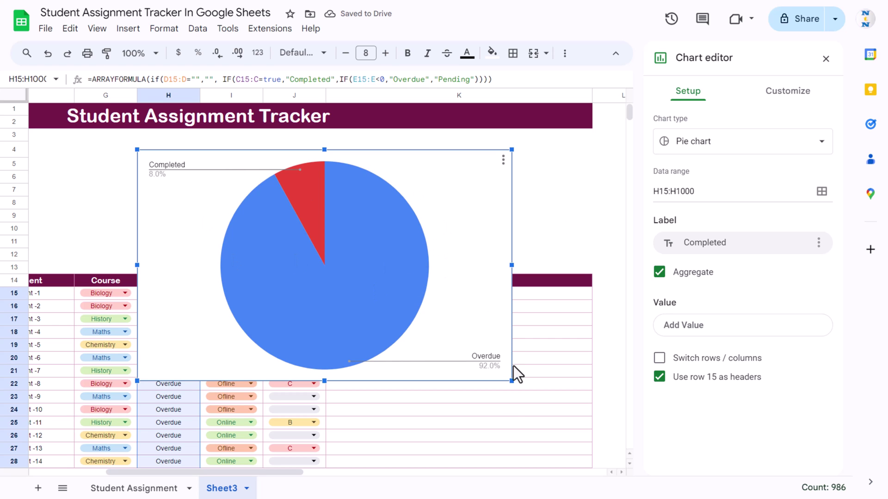
Step: Shrink the pie chart and place it between the title banner and the table, just beside the Assignments summary block
drag(511, 381, 278, 252)
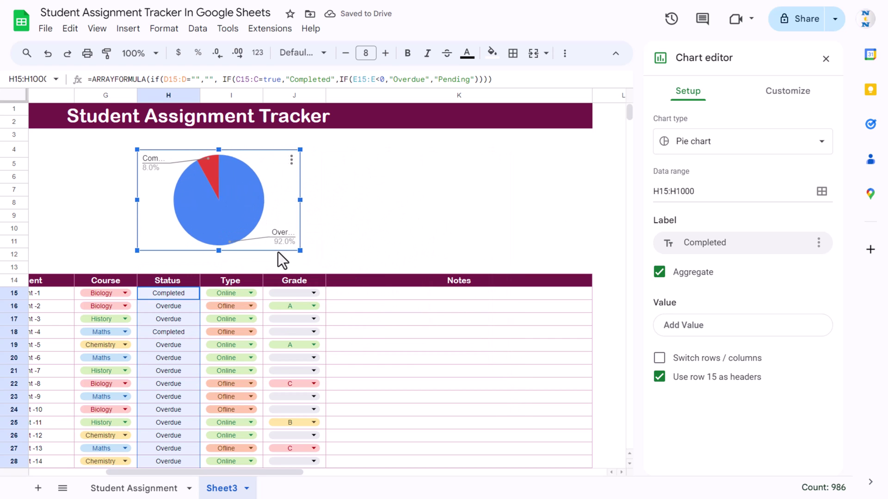
drag(246, 473, 148, 471)
drag(393, 168, 236, 175)
drag(378, 247, 394, 257)
drag(378, 190, 376, 190)
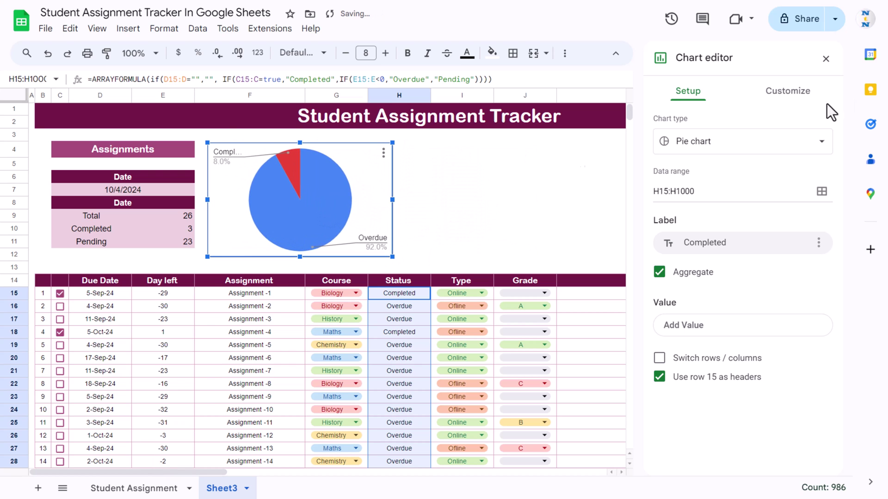
Step: Give the status pie chart the 3D chart style
click(786, 93)
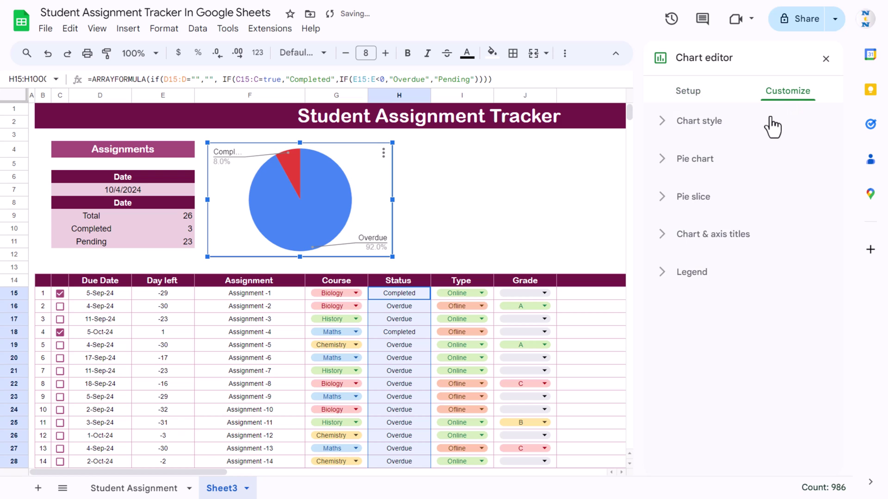
click(689, 123)
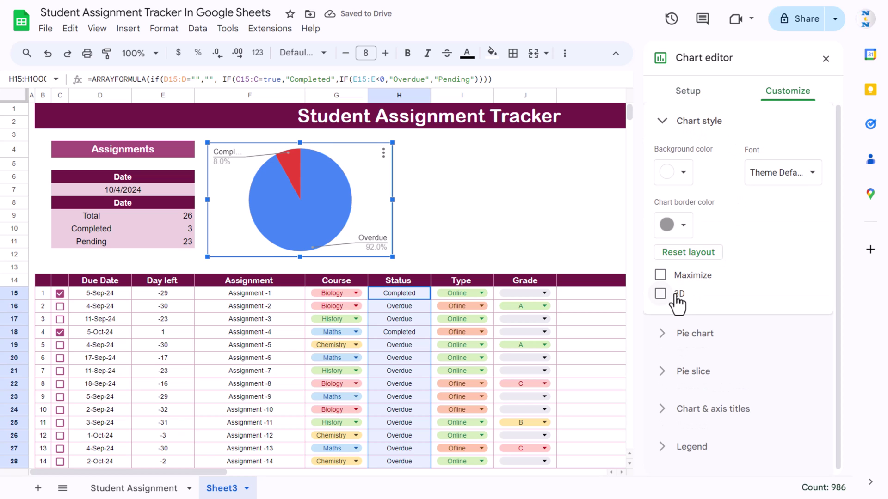
click(677, 296)
click(689, 128)
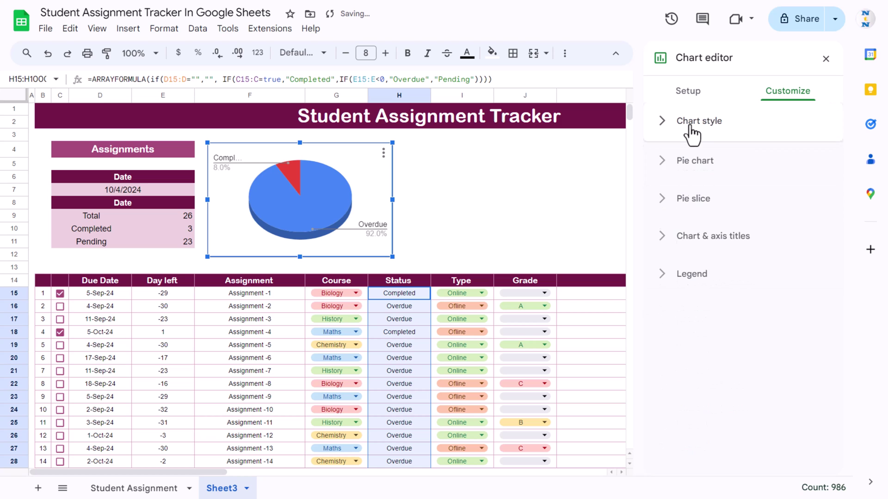
Step: Colour the pie chart's Overdue slice dark magenta and its Completed slice the lightest magenta
click(703, 198)
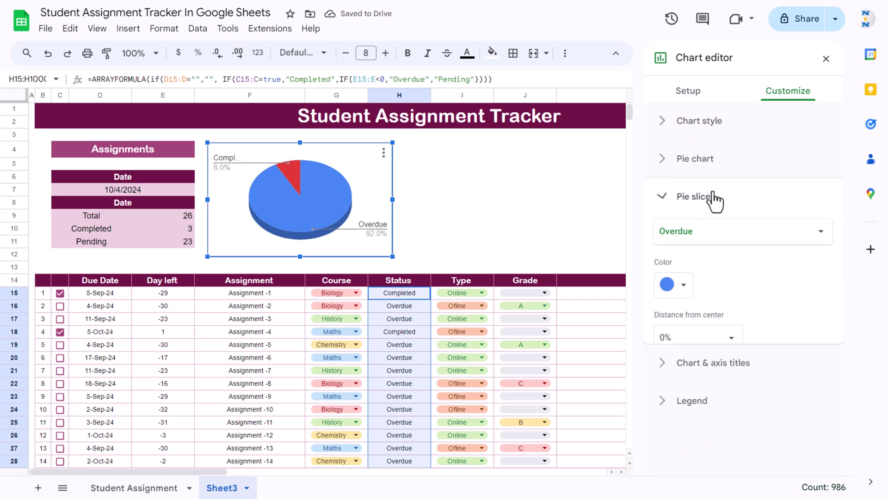
click(687, 287)
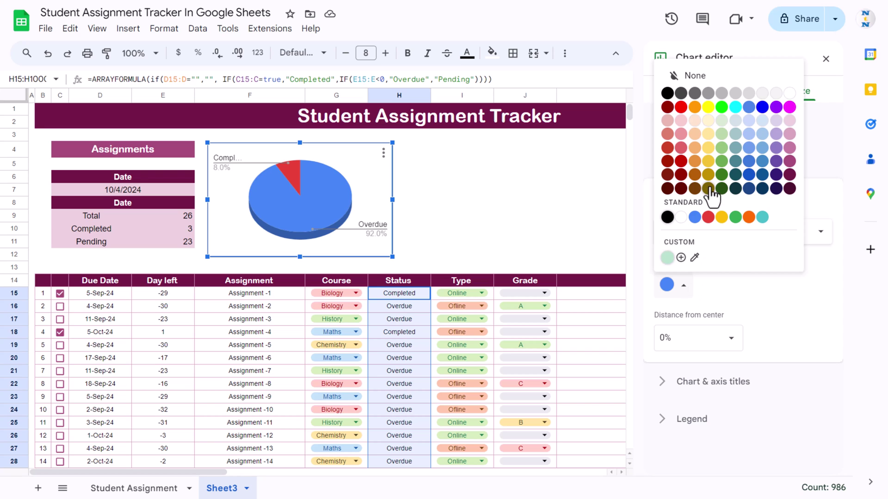
click(788, 166)
click(735, 243)
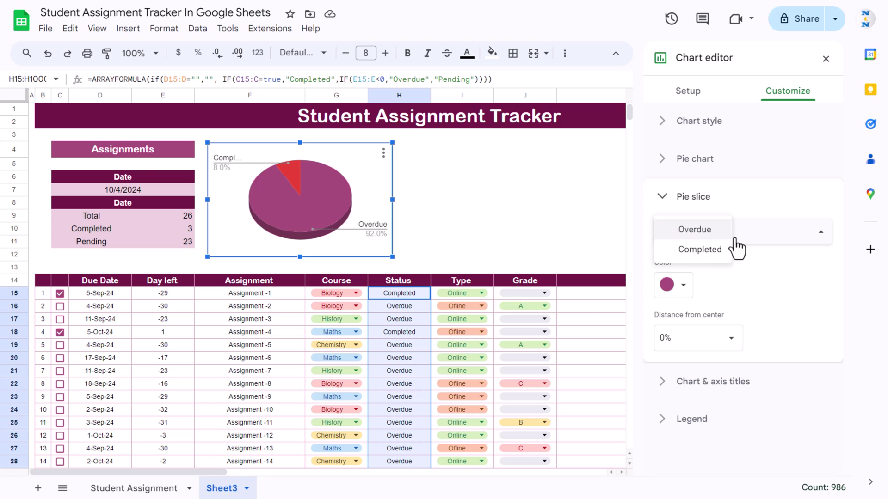
click(697, 250)
click(684, 285)
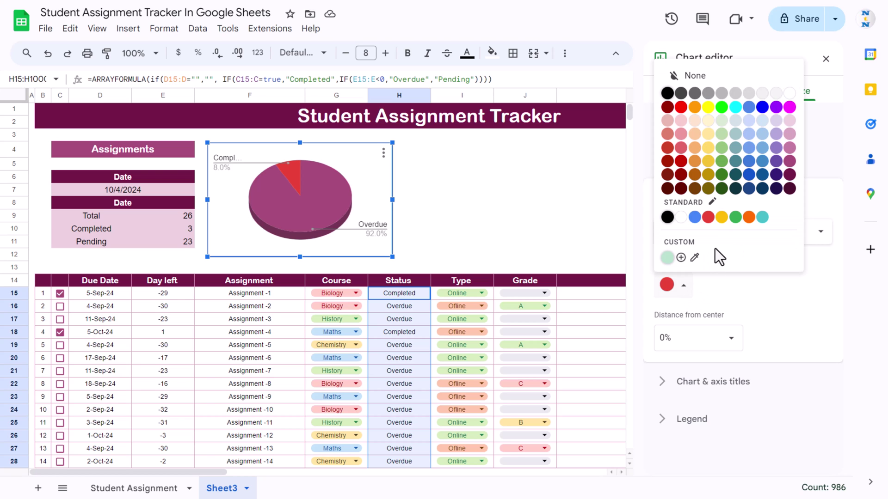
click(790, 121)
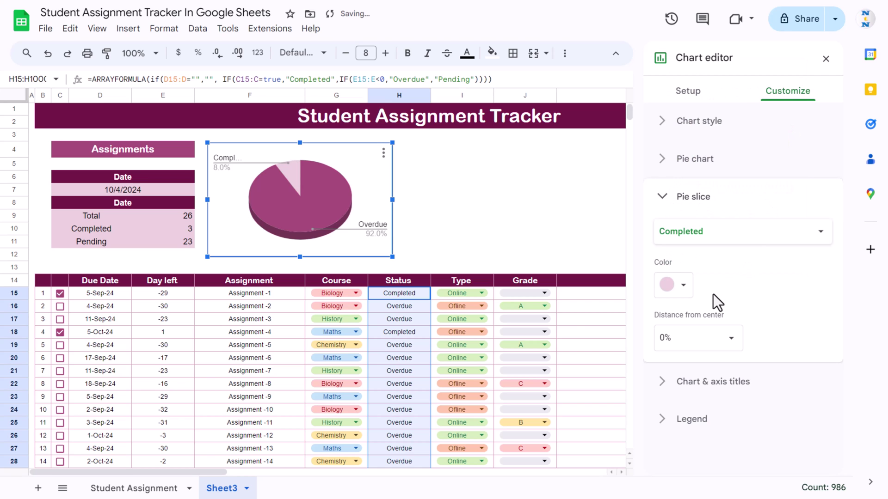
click(401, 336)
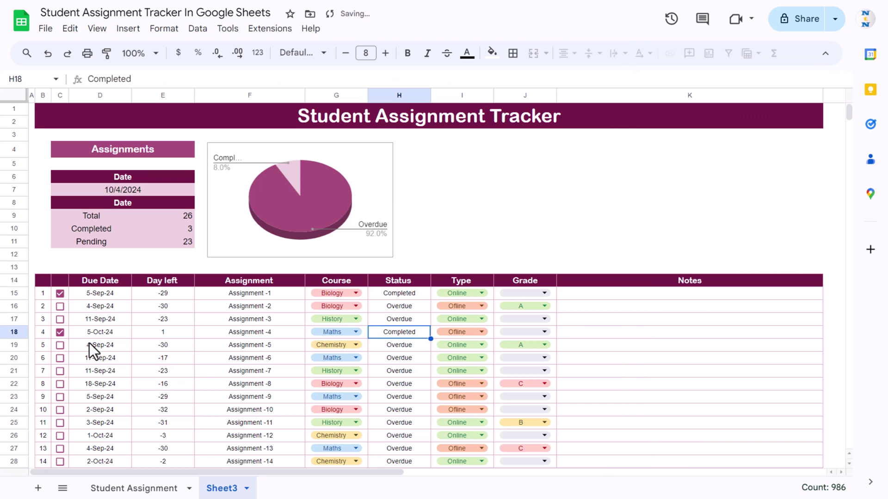
Step: Change the due date of Assignment -6 to 9-Oct-24 and of Assignment -10 to 10-Oct-24
click(111, 359)
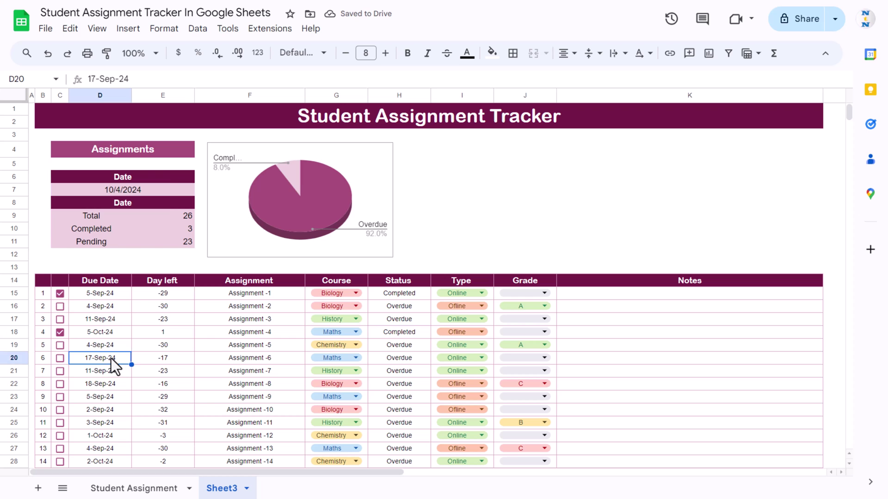
double_click(111, 359)
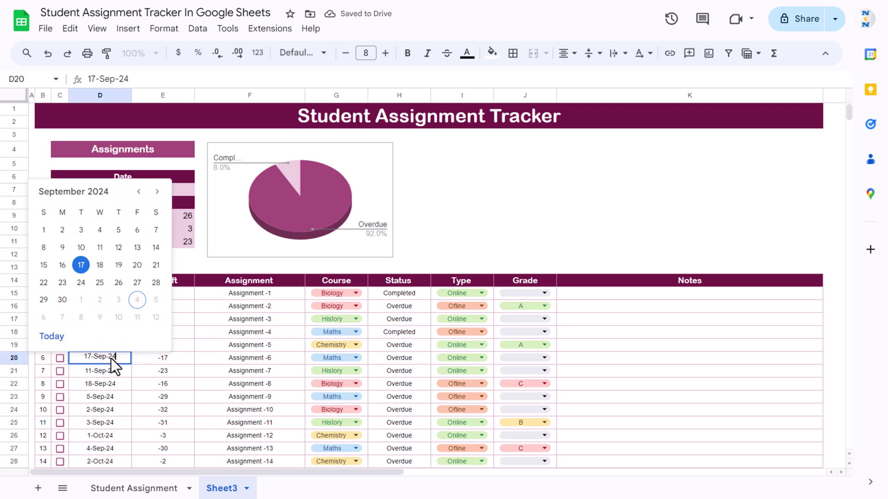
click(98, 318)
click(113, 409)
double_click(113, 410)
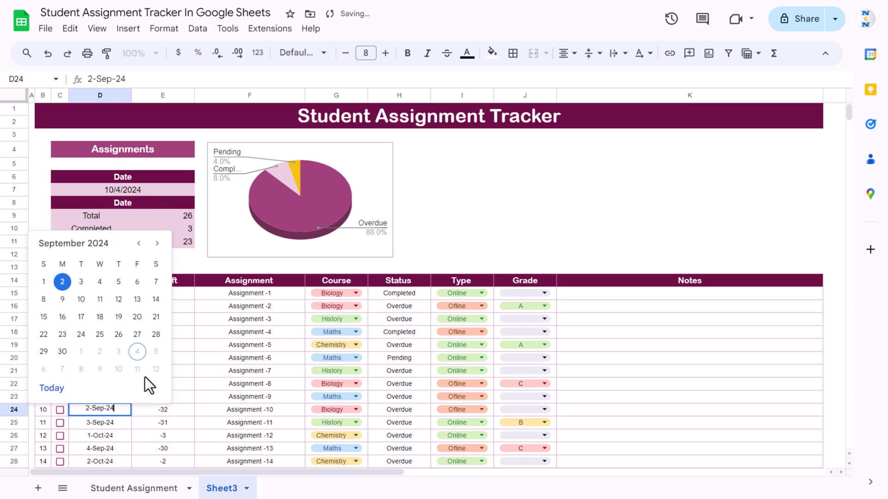
click(116, 374)
Step: Change the due date of Assignment -12 to 9-Nov-24 and of Assignment -14 to 24-Oct-24
click(106, 440)
double_click(106, 440)
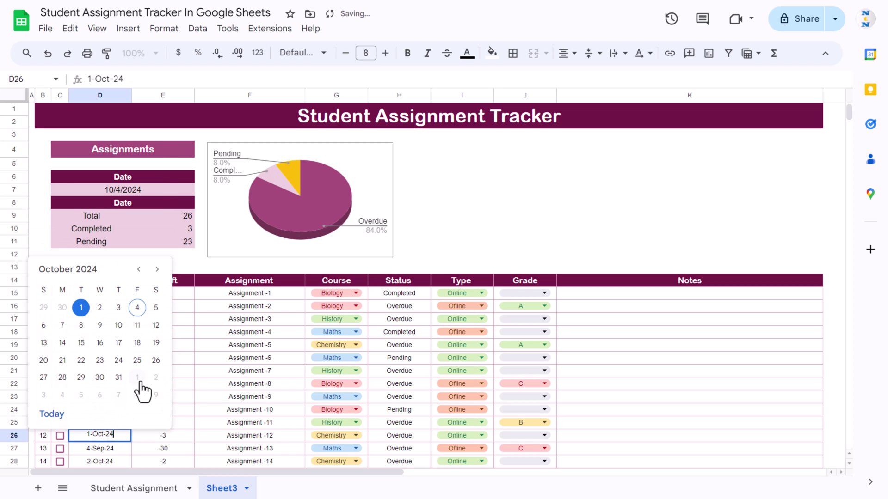
click(156, 395)
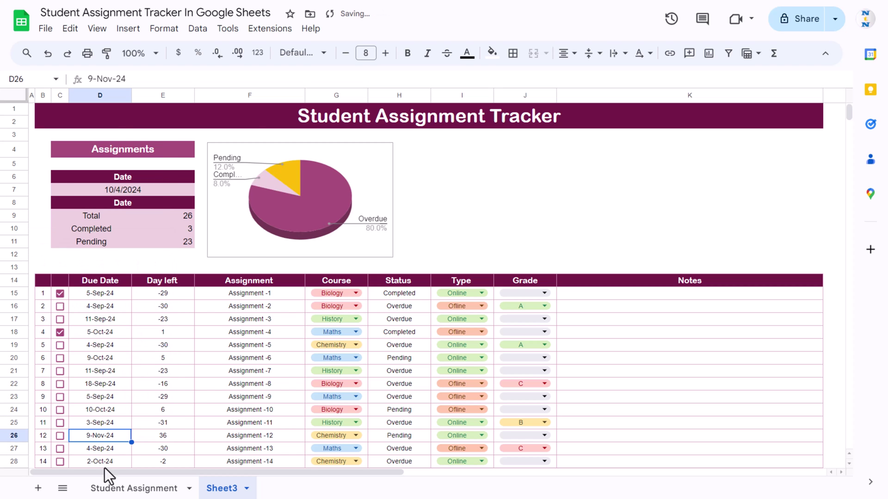
scroll(121, 438, down, 3)
click(105, 335)
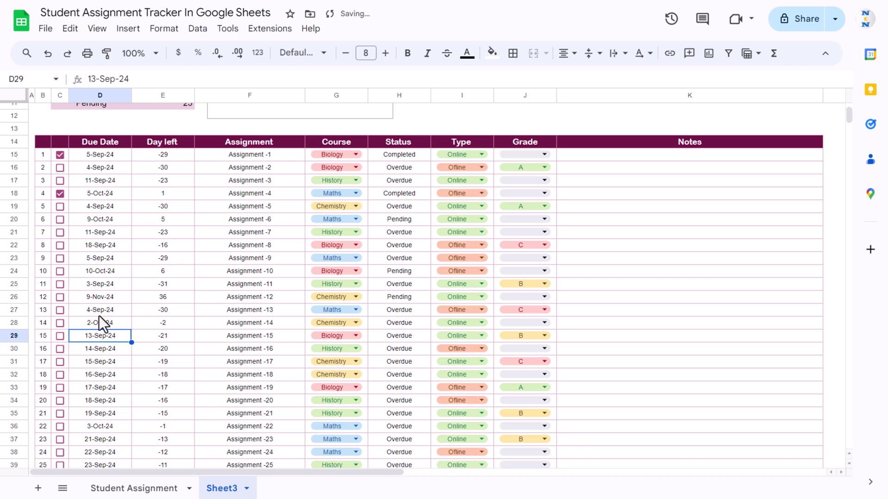
double_click(104, 322)
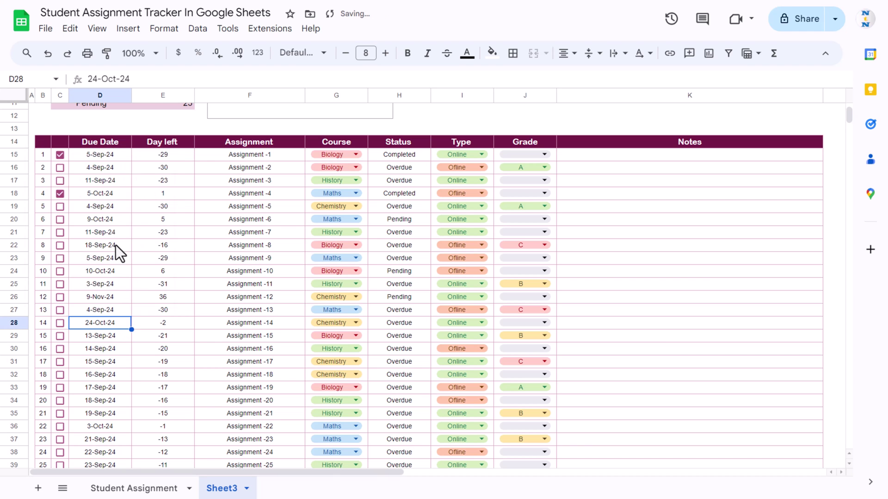
click(117, 249)
scroll(231, 334, up, 2)
scroll(232, 334, up, 2)
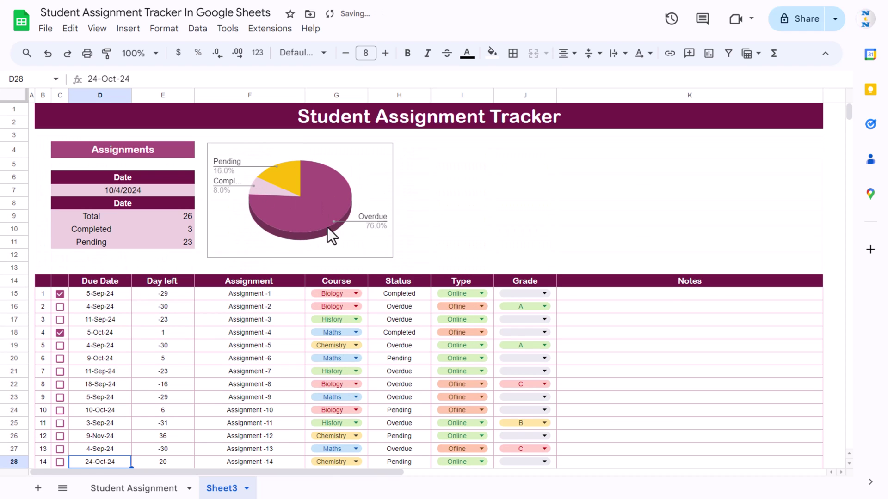
Step: Colour the Pending slice of the status pie chart light magenta
double_click(322, 246)
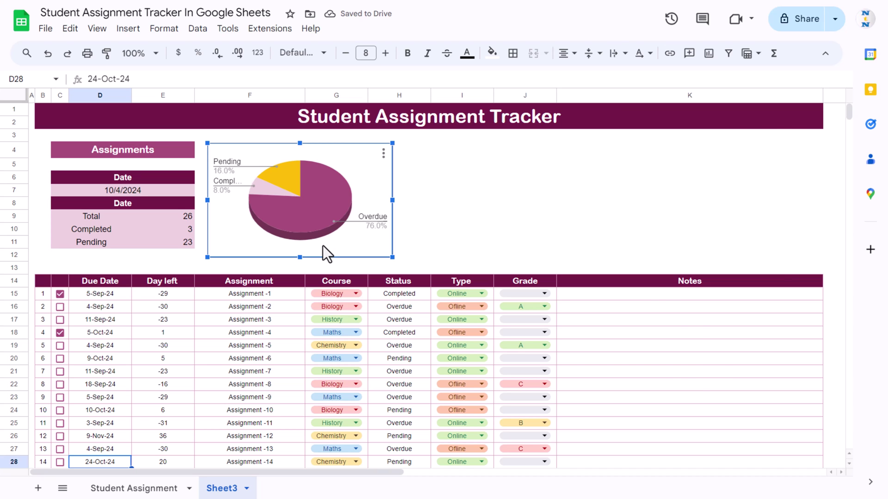
click(784, 93)
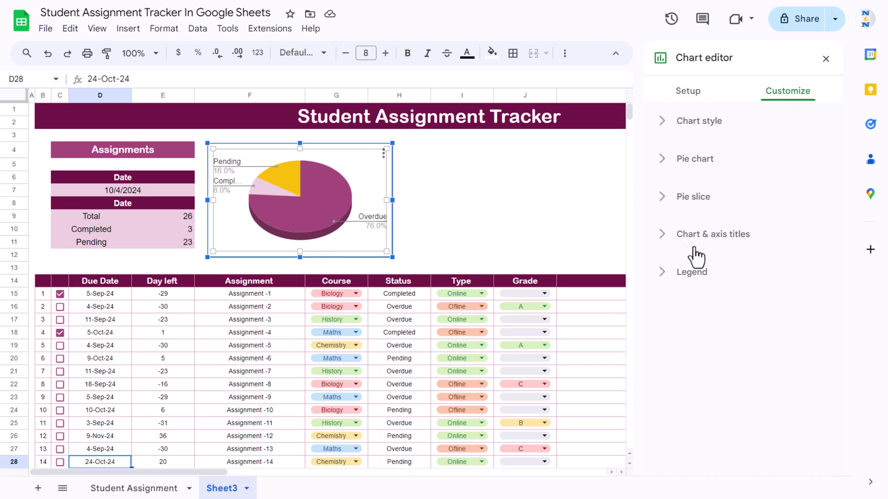
click(694, 198)
click(699, 232)
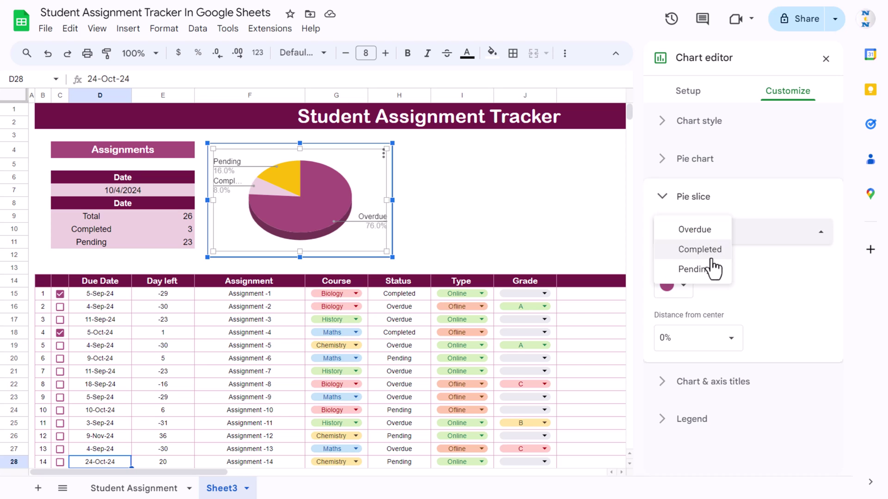
click(704, 270)
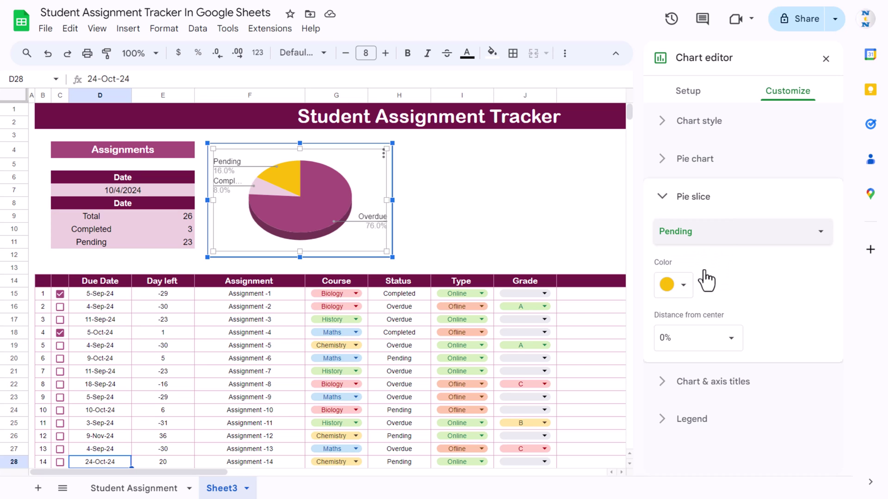
click(671, 284)
click(790, 148)
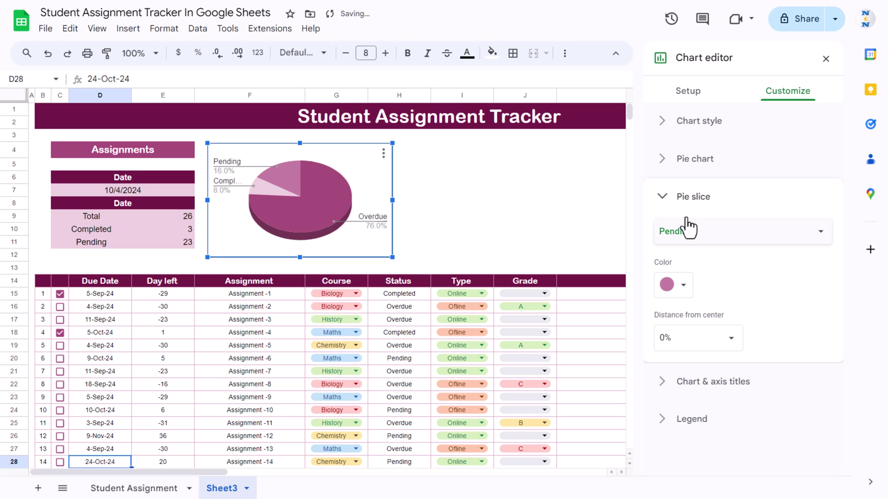
click(680, 196)
Step: Set the pie chart's slice labels to Value
click(698, 160)
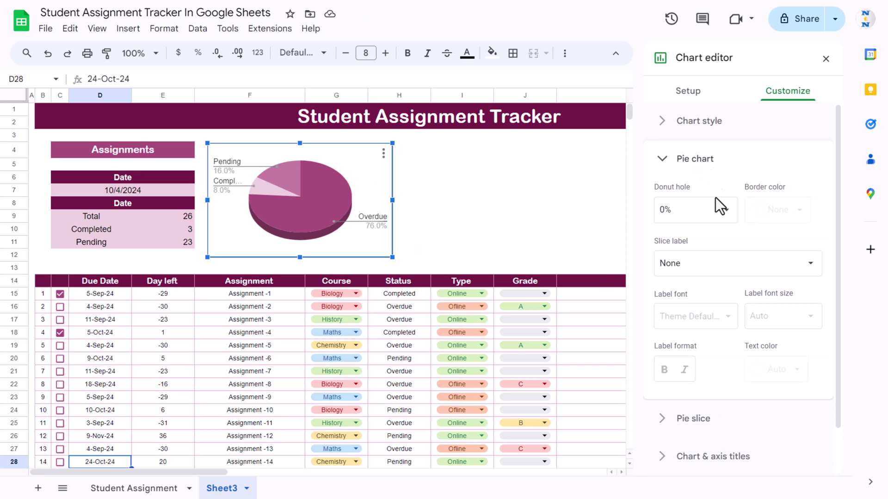
click(717, 273)
click(716, 301)
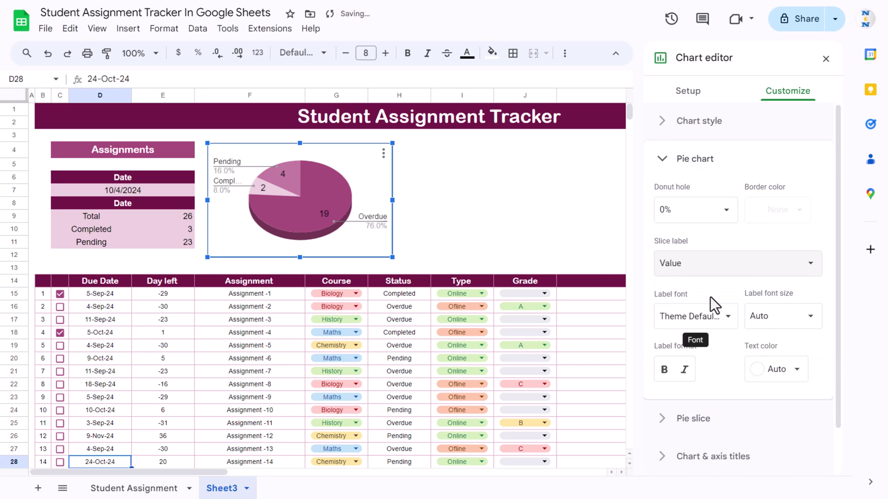
Step: Move the status pie chart's legend to the Bottom position
click(697, 167)
click(687, 278)
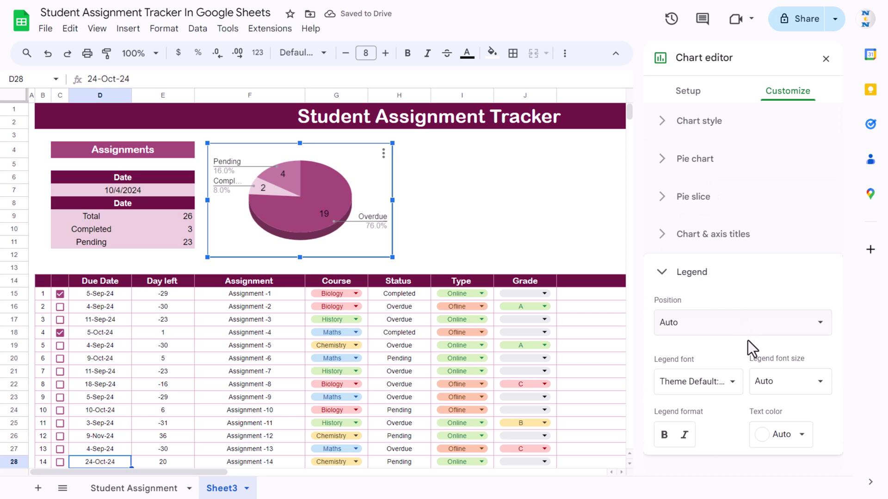
click(718, 329)
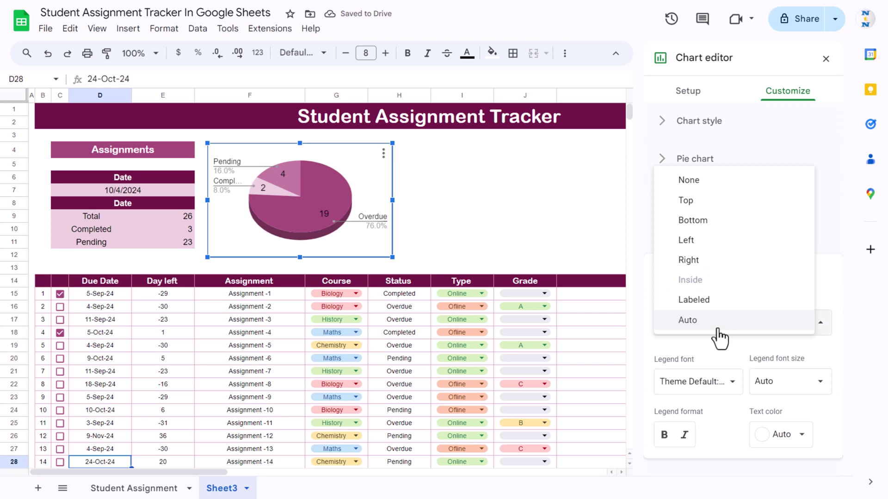
click(692, 220)
click(689, 275)
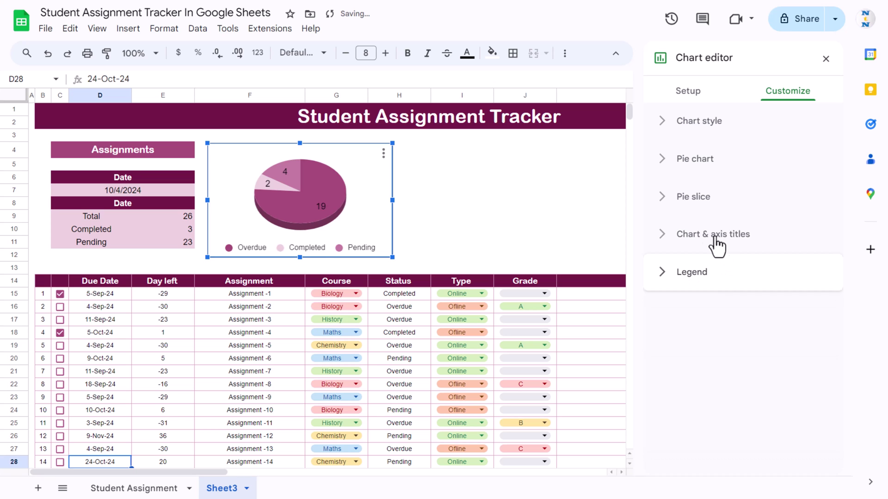
Step: Give the pie chart the title "Count by Status"
click(717, 237)
click(698, 329)
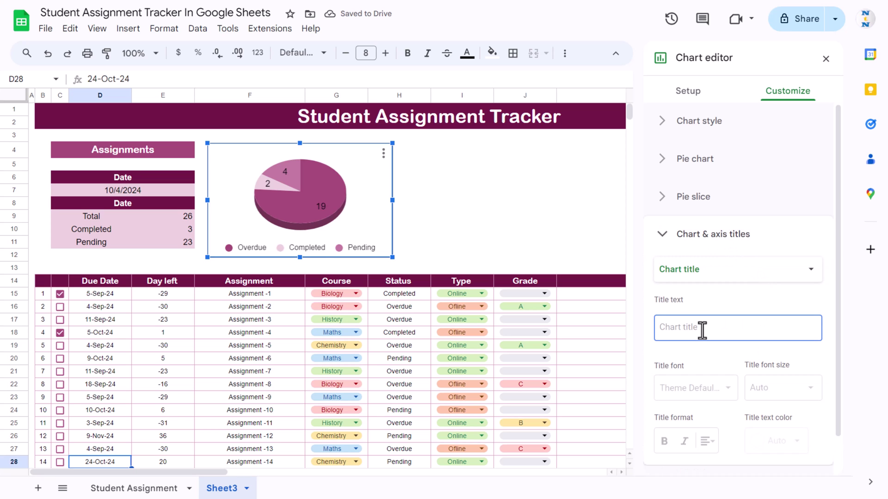
text(Count by Stau)
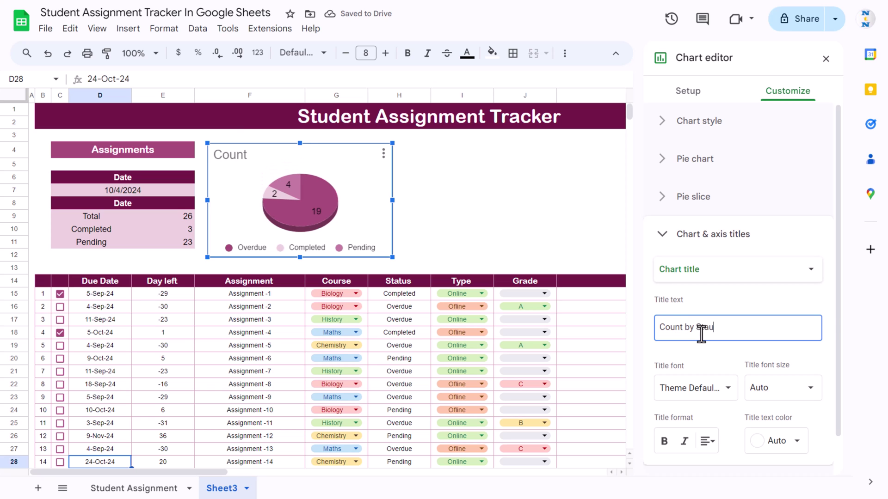
key(BackSpace)
text(tus)
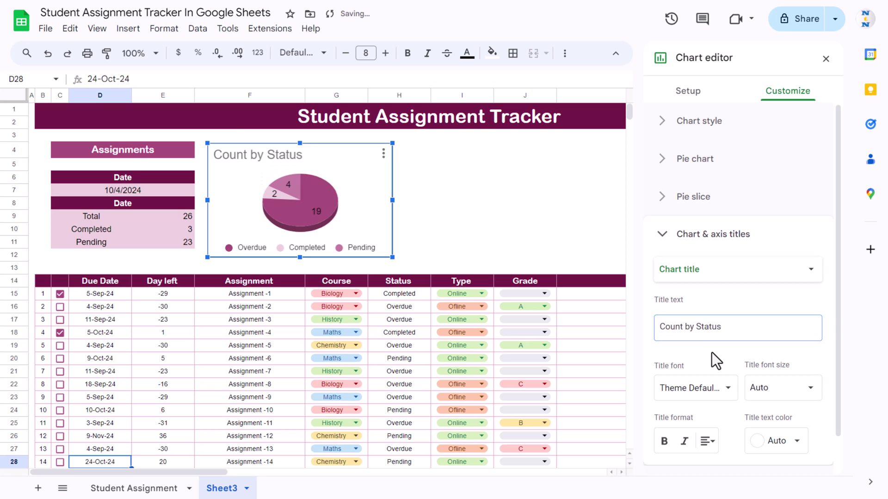
Step: Centre the pie chart's title and colour it dark magenta 2
click(707, 440)
scroll(738, 434, down, 1)
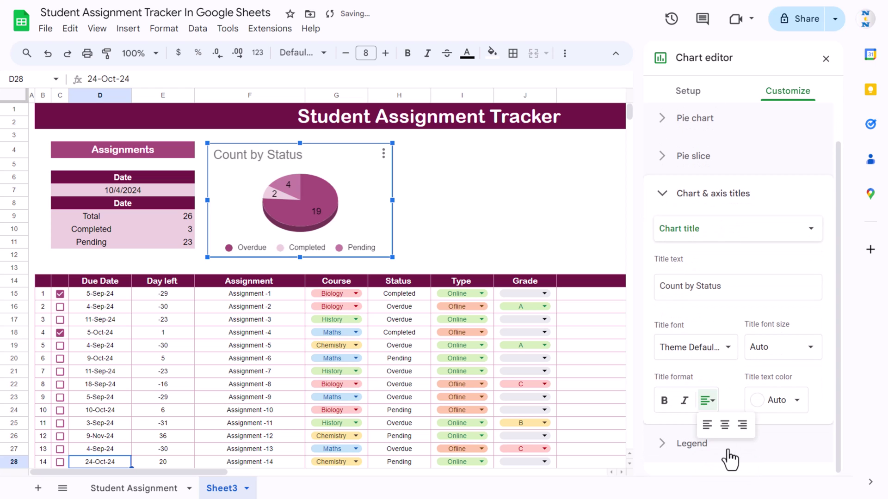
click(727, 423)
click(786, 401)
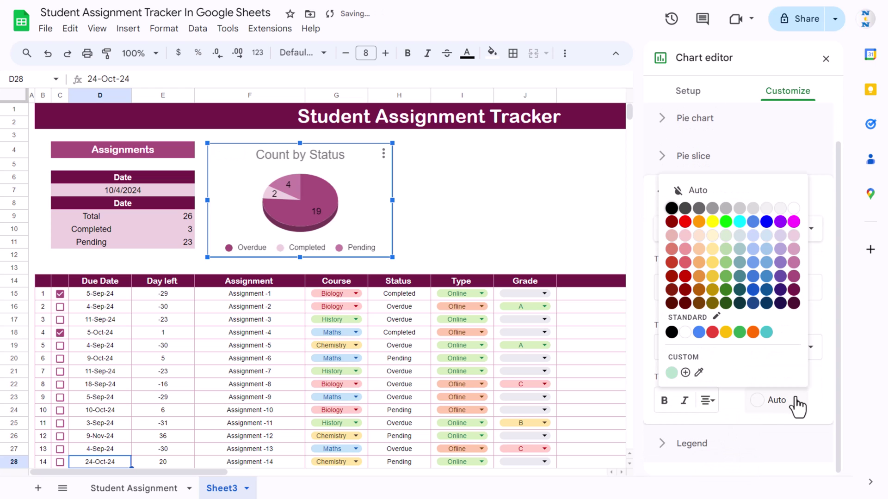
click(794, 293)
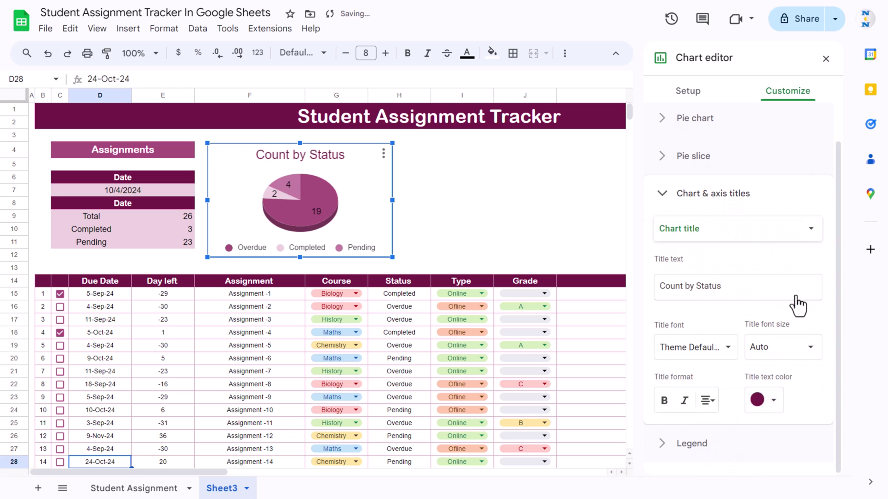
Step: Set the pie chart title's font size to 14
click(803, 351)
click(779, 182)
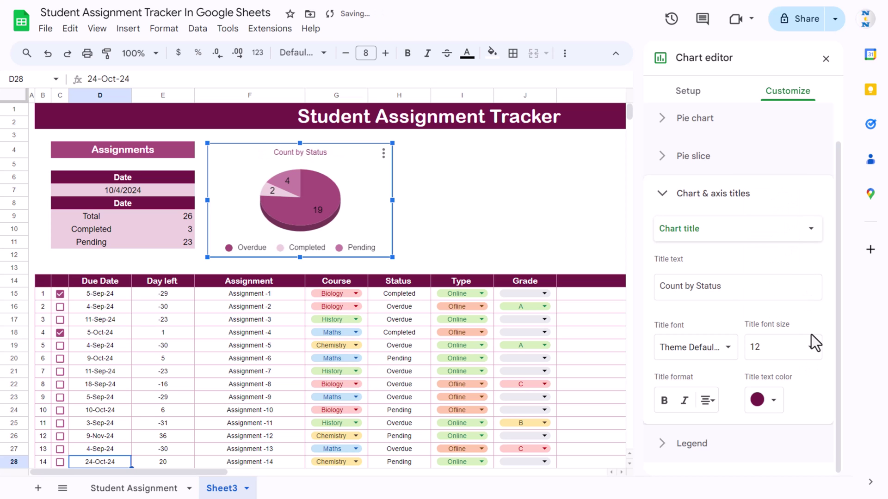
click(810, 348)
click(778, 199)
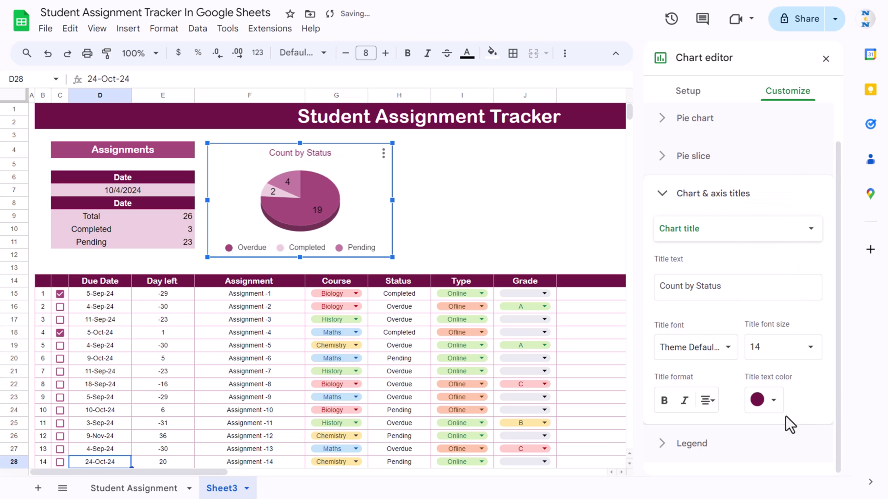
Step: Recolour the pie chart's title in dark magenta 3 and make it bold
click(763, 401)
click(768, 301)
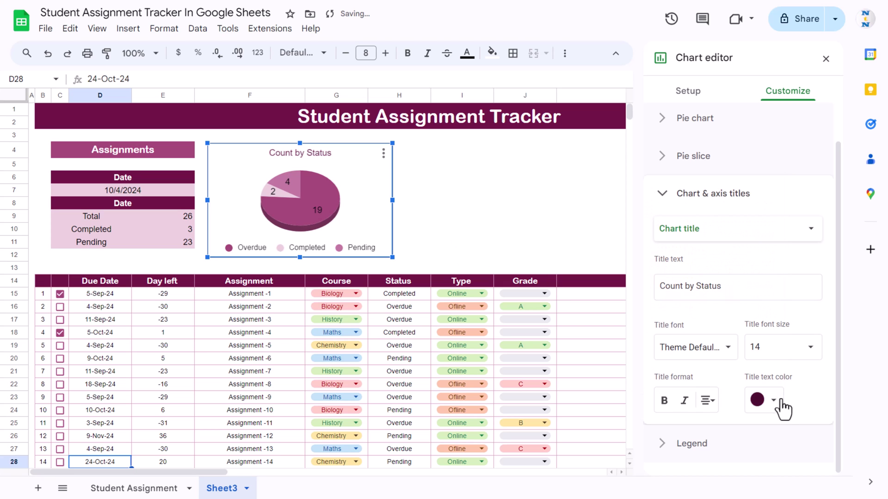
click(664, 401)
click(469, 208)
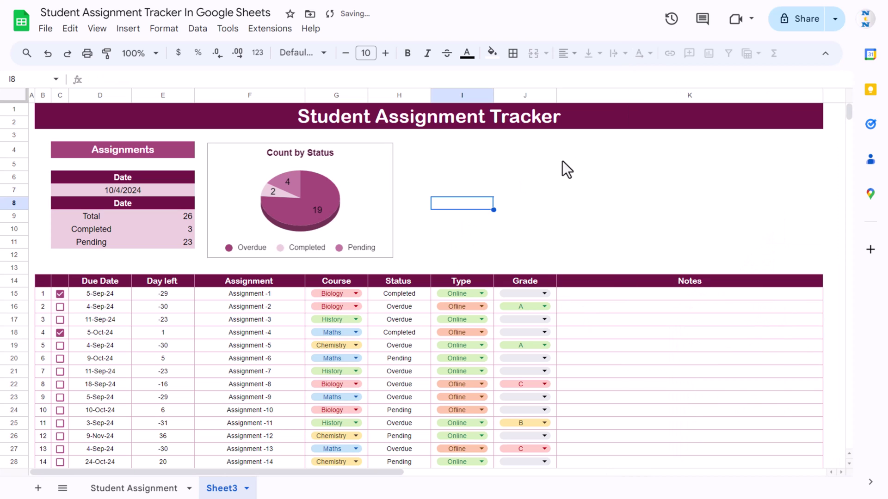
Step: Duplicate the Count by Status pie chart and place the copy to its right, level with the original
drag(369, 179, 367, 178)
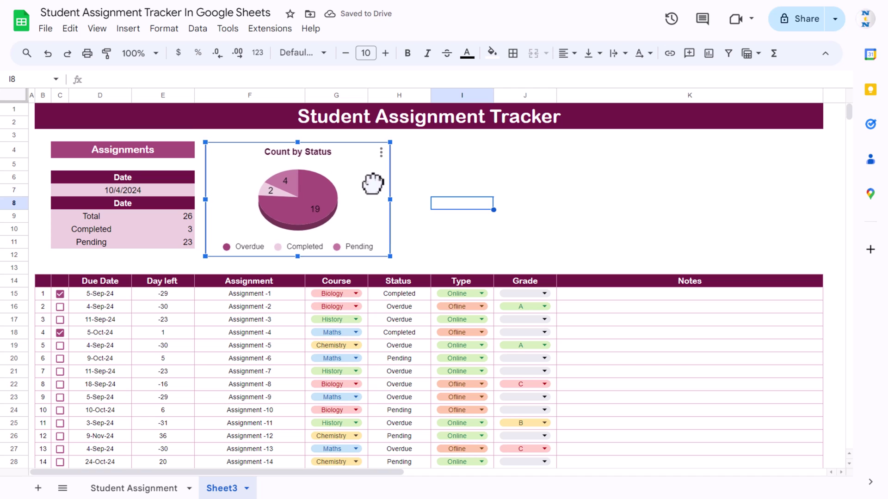
click(418, 153)
key(ctrl+v)
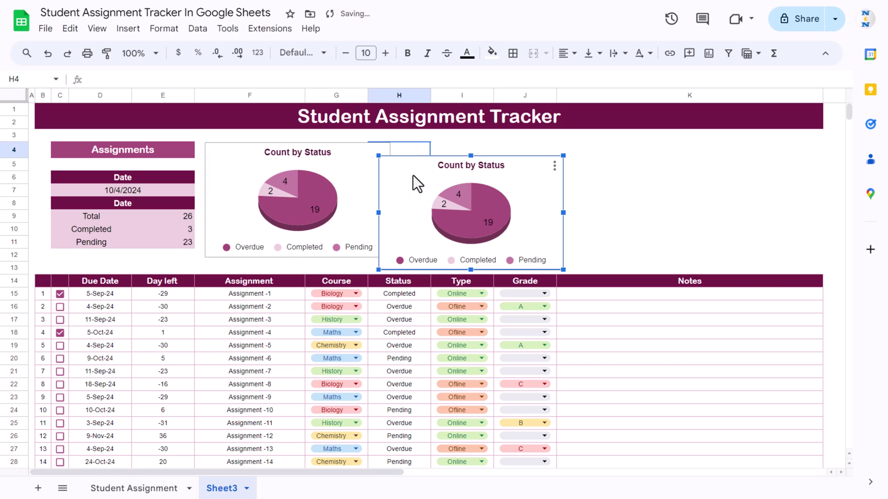
drag(415, 175, 440, 157)
Step: Narrow the original pie chart from its right edge and shift the copy left to sit close beside it
click(377, 184)
drag(389, 200, 370, 201)
click(426, 184)
drag(426, 184, 405, 184)
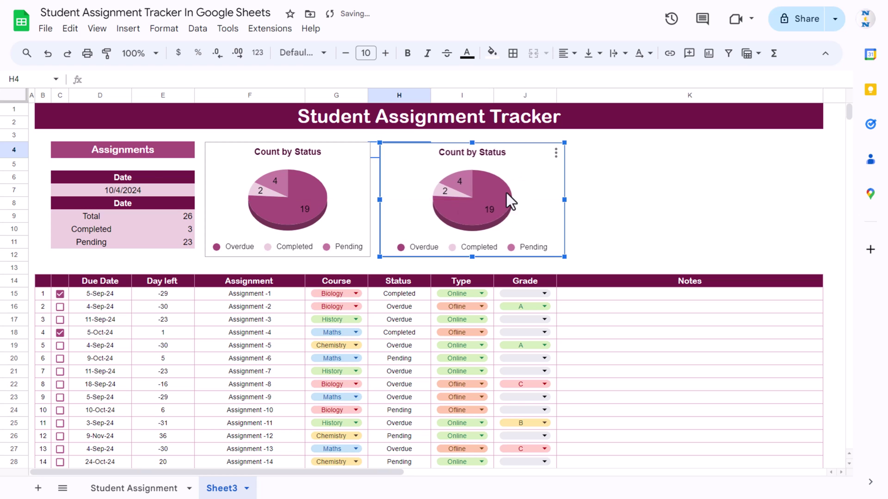
Step: Check the second chart on the Student Assignment sheet and change the copied pie chart on Sheet3 to a bar chart
click(155, 488)
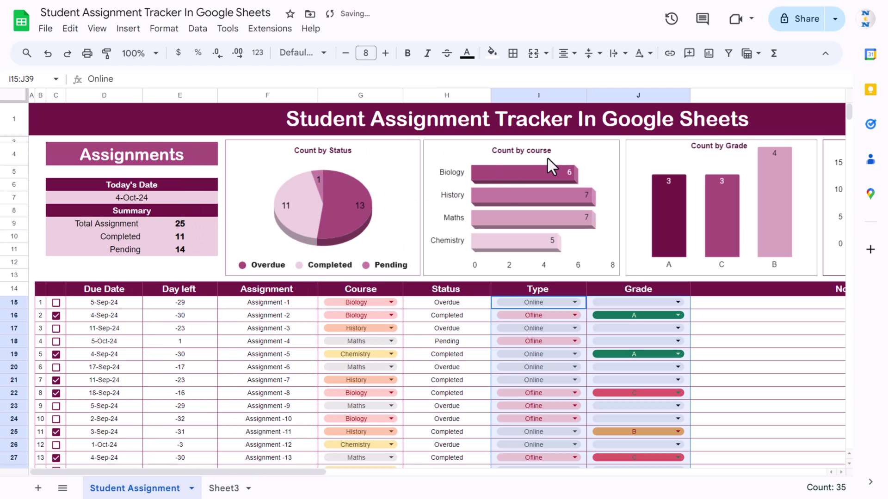
click(224, 488)
double_click(411, 185)
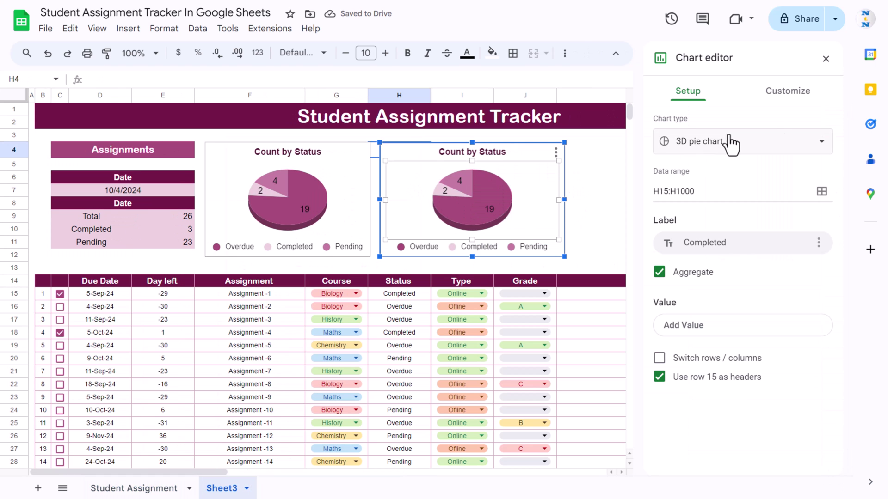
click(716, 143)
scroll(739, 305, down, 5)
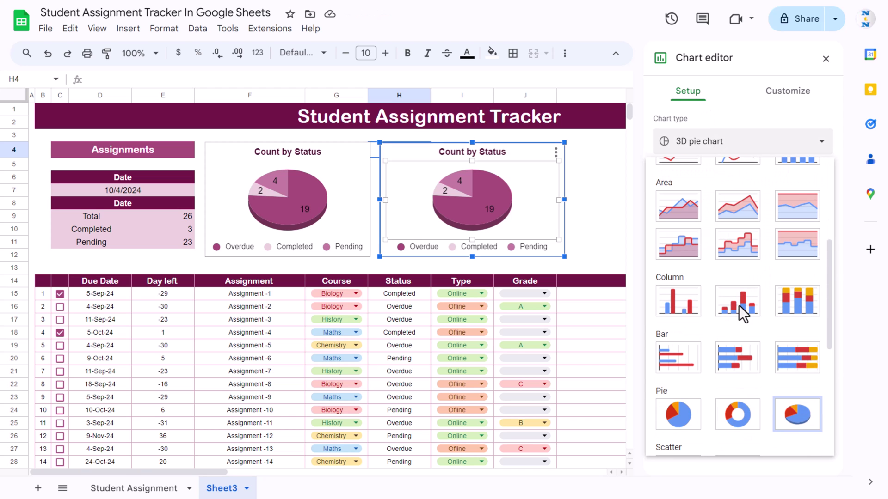
click(668, 365)
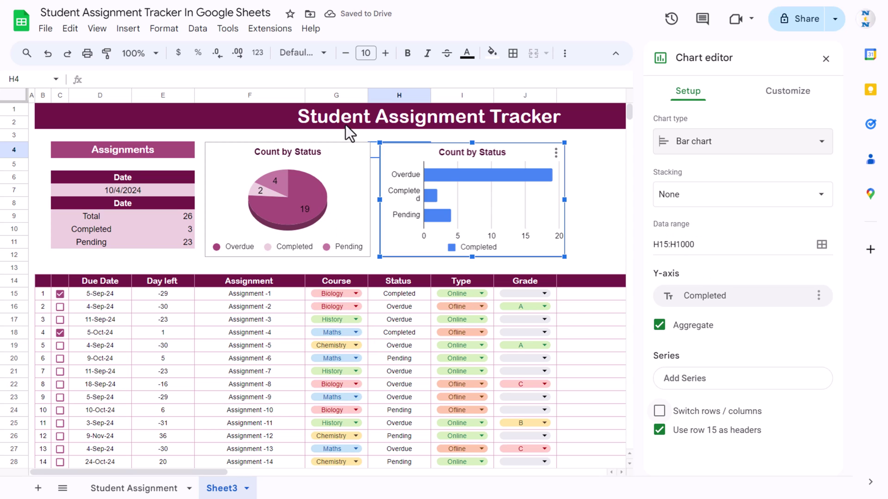
Step: Set the bar chart's data range to G15:G1000 so that it counts the Course column
click(342, 97)
double_click(411, 156)
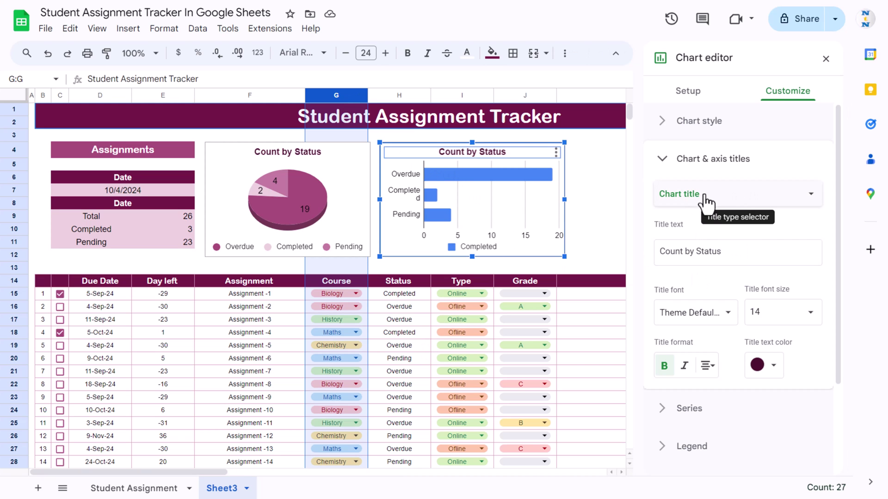
click(685, 92)
drag(660, 248, 653, 245)
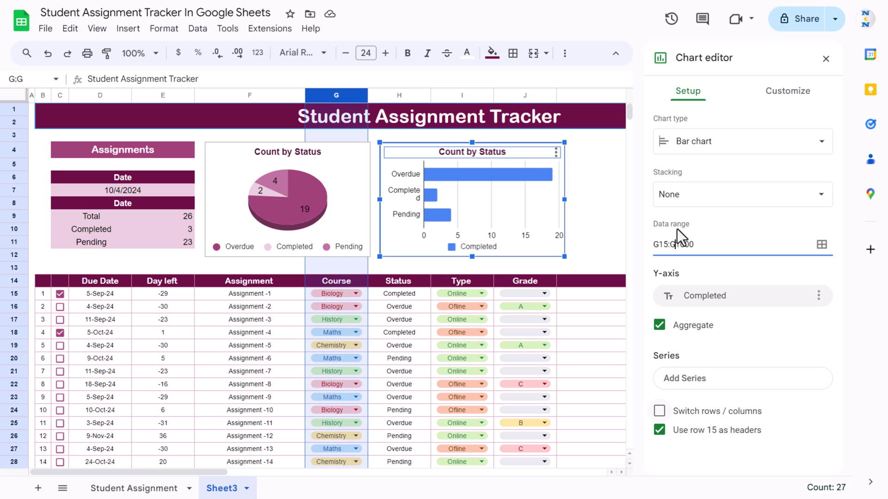
text(G)
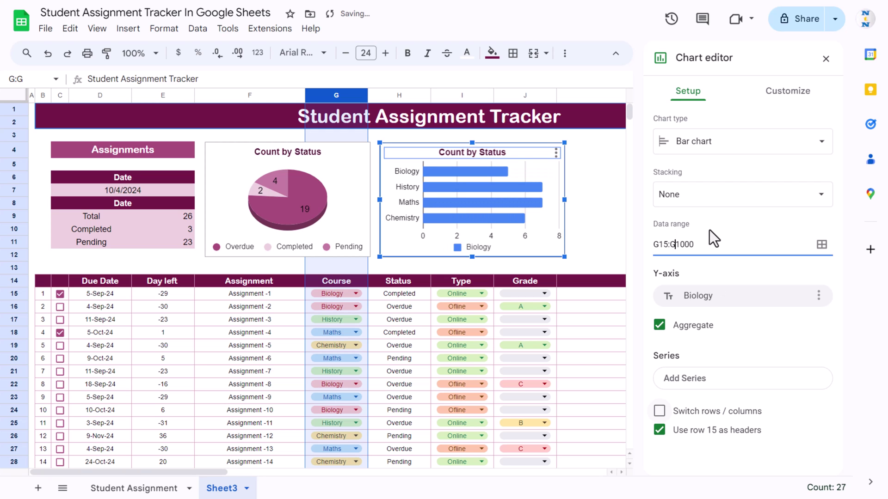
Step: Turn on the 3D style for the course bar chart
click(777, 92)
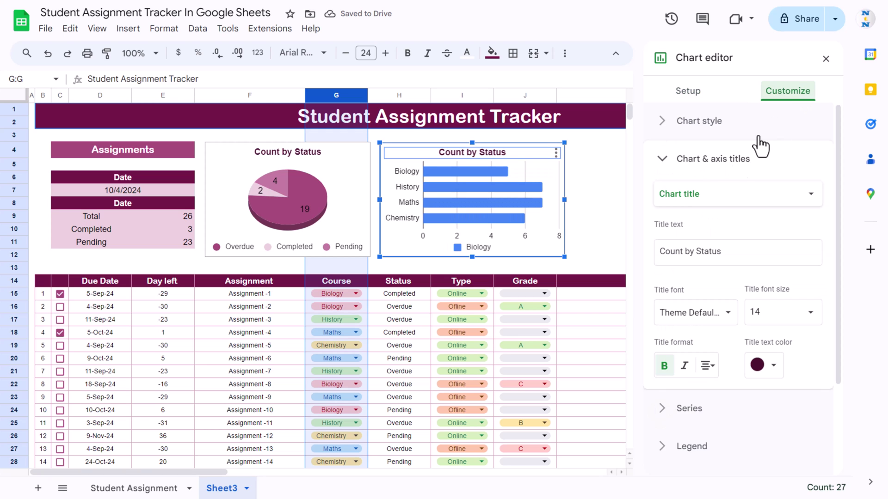
click(686, 135)
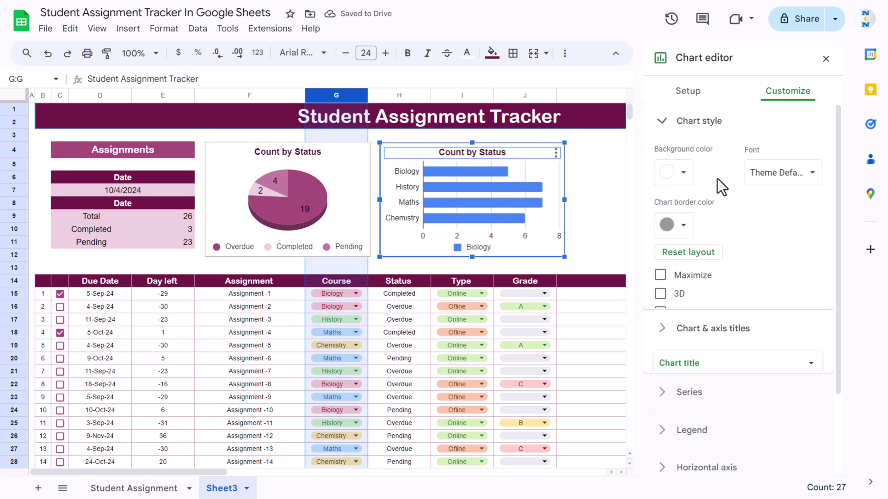
click(670, 296)
click(699, 120)
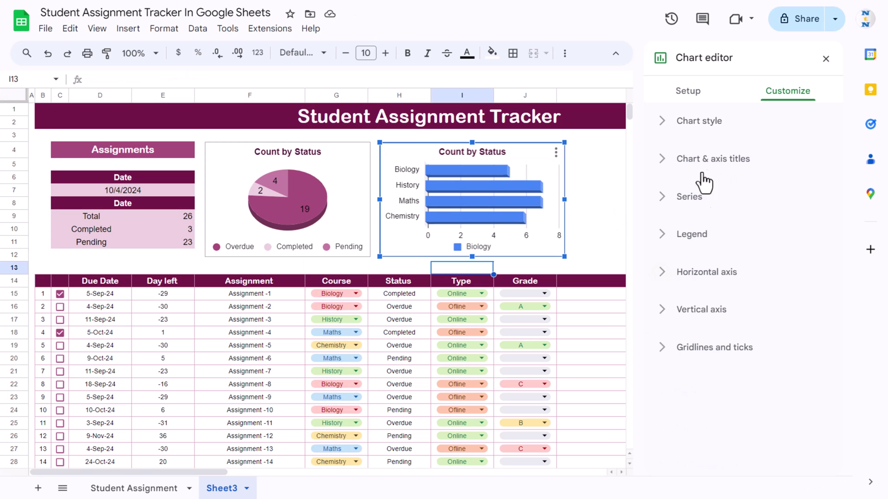
Step: Fill the course bar chart's series with dark magenta 1
click(699, 204)
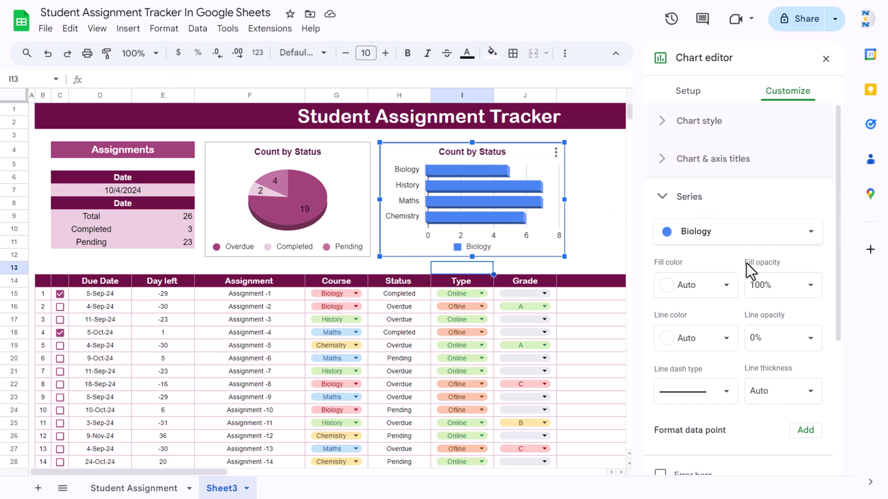
click(756, 210)
click(694, 198)
click(725, 289)
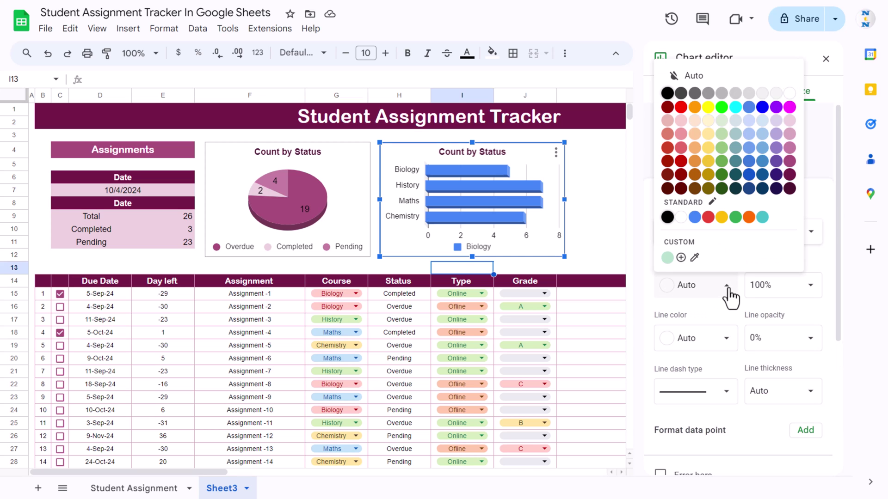
click(789, 162)
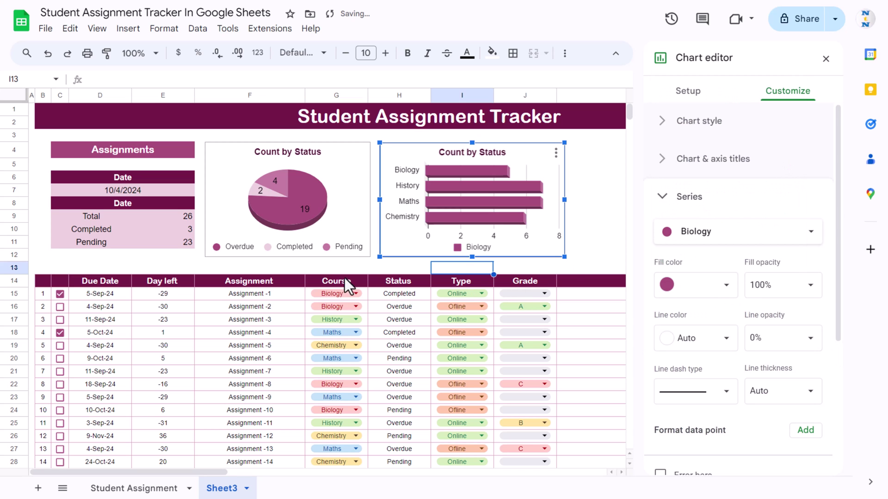
click(778, 101)
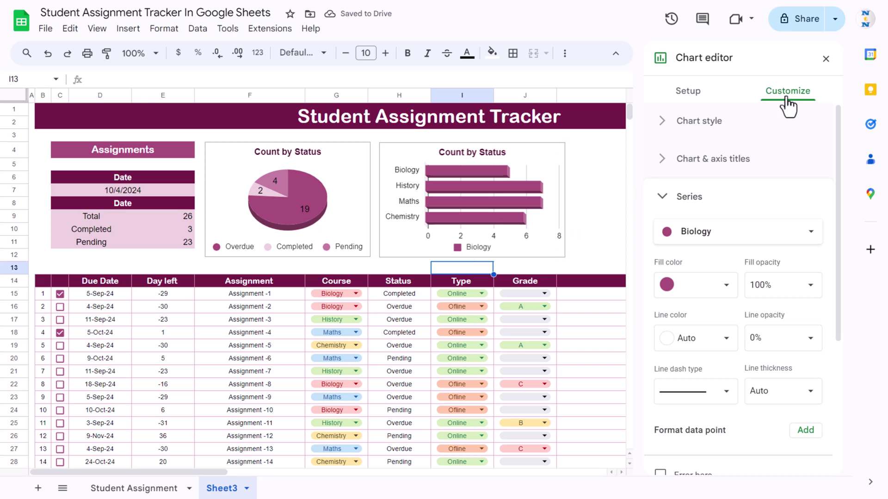
Step: Close the chart editor and paste a copy of the course bar chart at cell K4
click(825, 59)
click(610, 151)
key(ctrl+v)
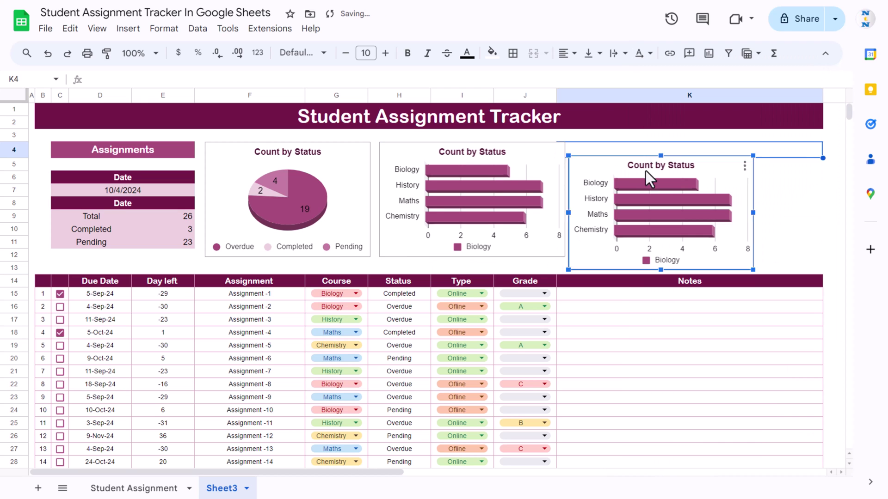
click(647, 165)
Step: Turn on data labels for the original course bar chart's series
click(495, 182)
double_click(494, 182)
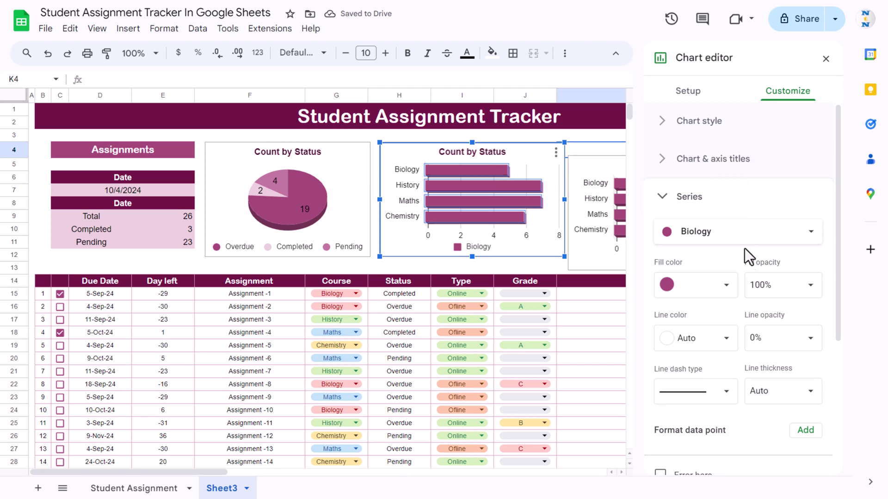
scroll(739, 329, down, 3)
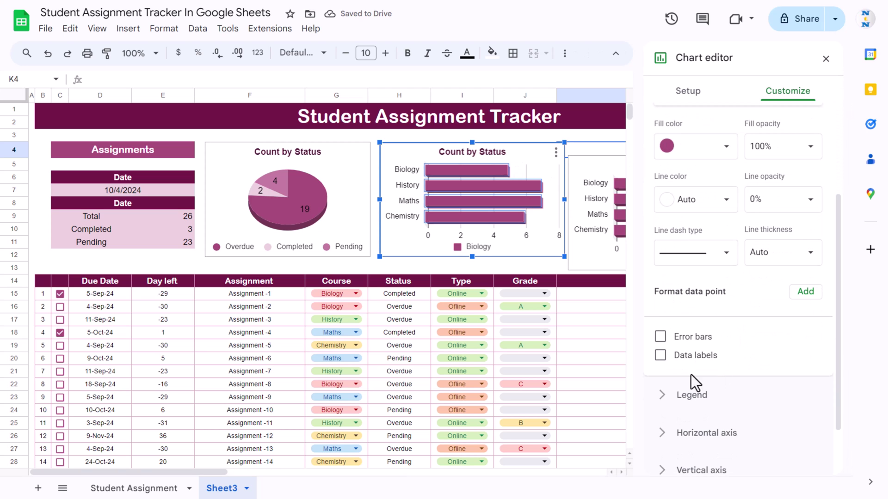
click(660, 355)
click(825, 61)
Step: Move the copied bar chart up in line with the other charts and open the Student Assignment sheet for reference
click(606, 168)
drag(607, 168, 610, 150)
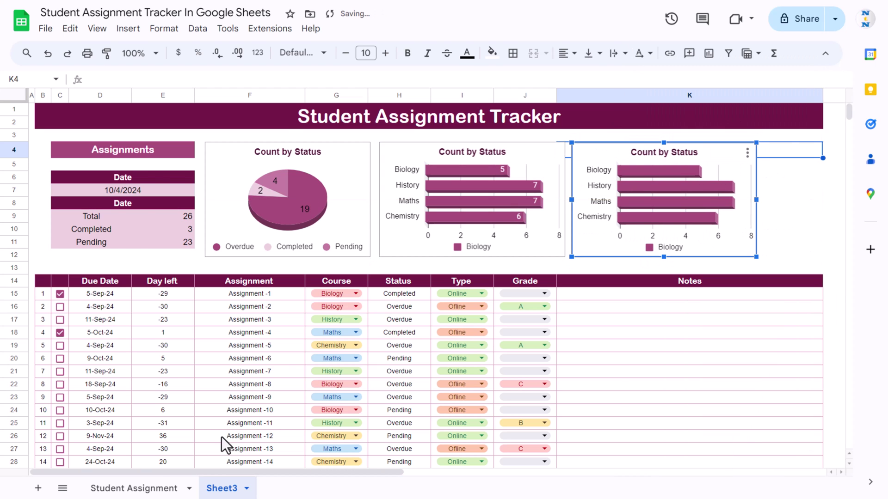
click(134, 488)
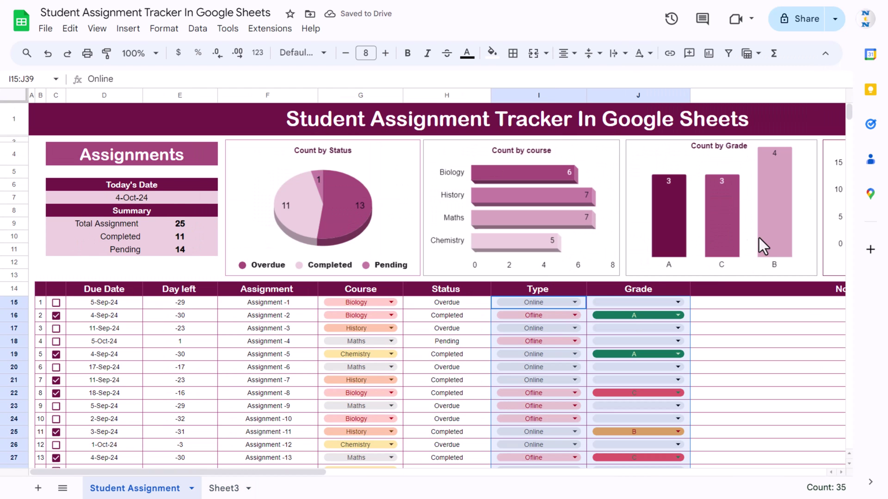
Step: On Sheet3, set the data range of the copied bar chart to J15:J1000
click(227, 488)
click(593, 164)
double_click(592, 164)
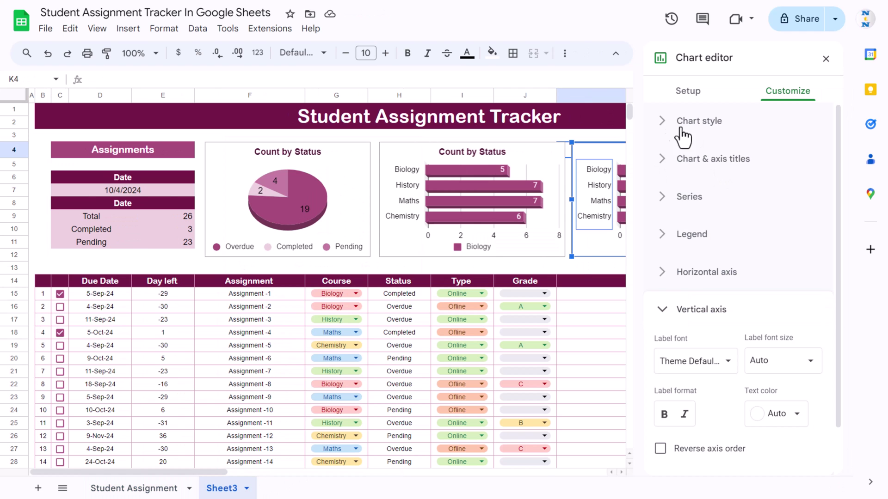
click(685, 91)
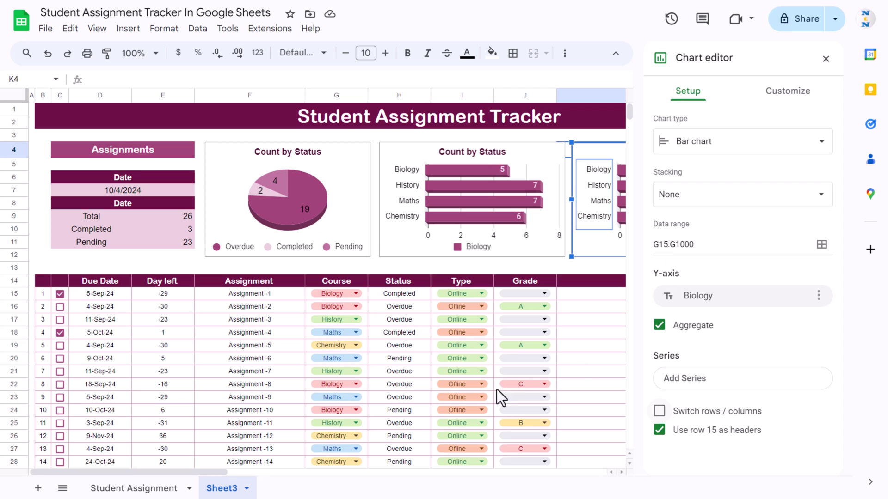
drag(653, 244, 672, 235)
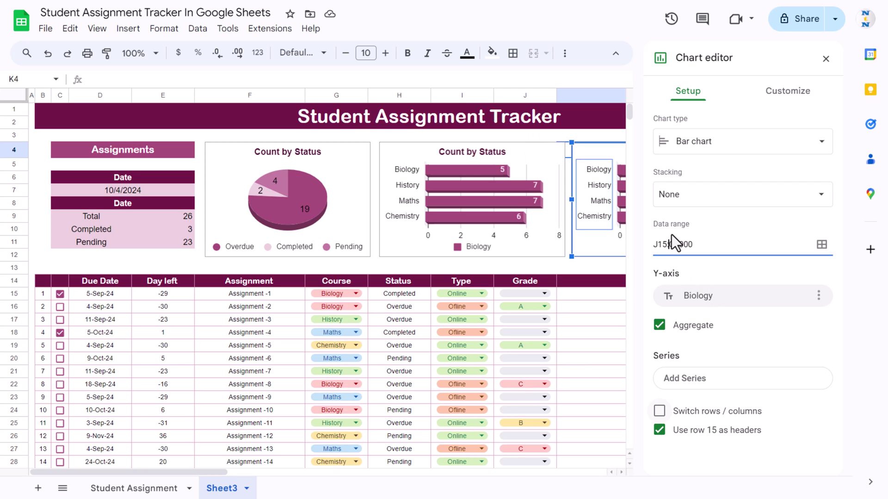
text(J)
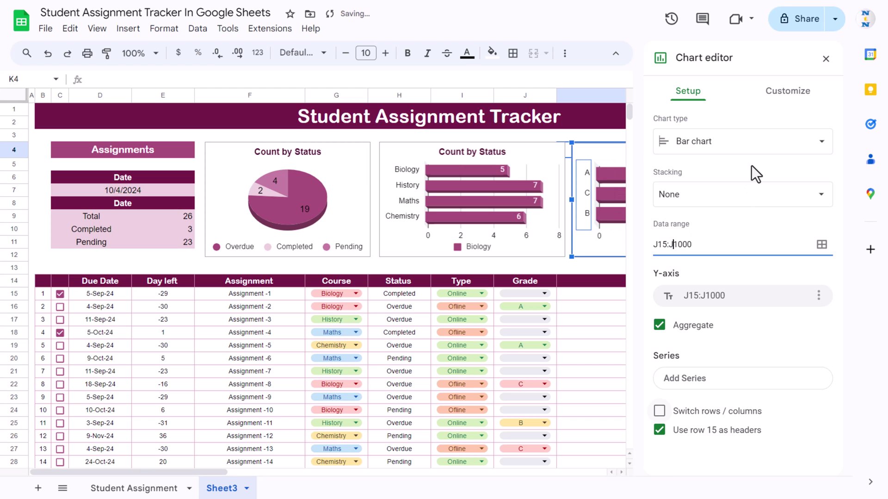
Step: Change the copied grade chart to a column chart, narrow it from its outer edge and close the chart editor
click(742, 151)
scroll(717, 343, down, 4)
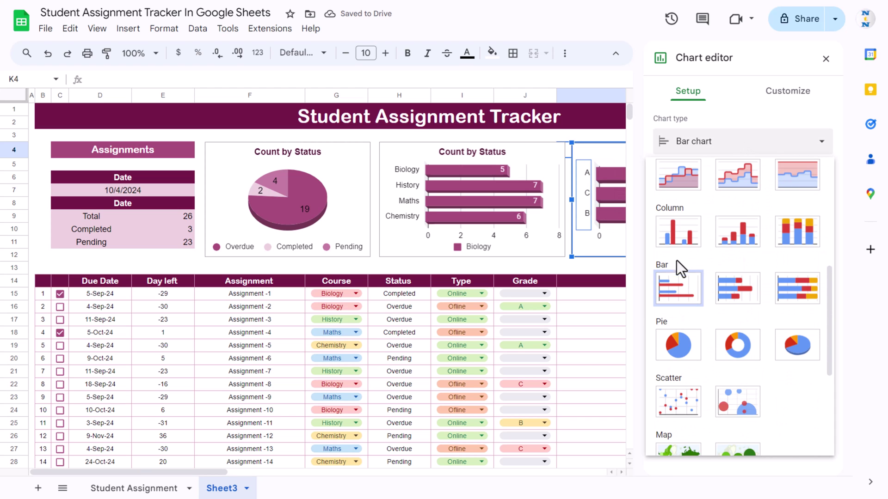
click(674, 237)
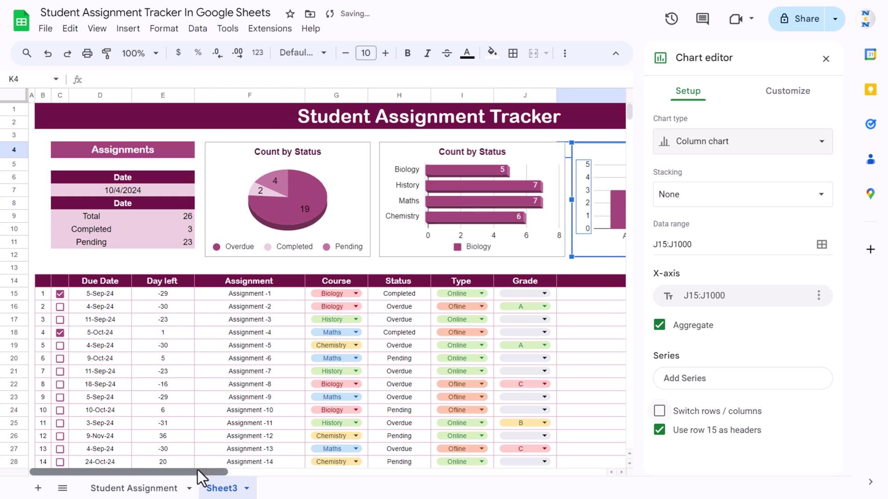
drag(198, 472, 326, 472)
drag(375, 200, 326, 200)
click(301, 196)
click(302, 195)
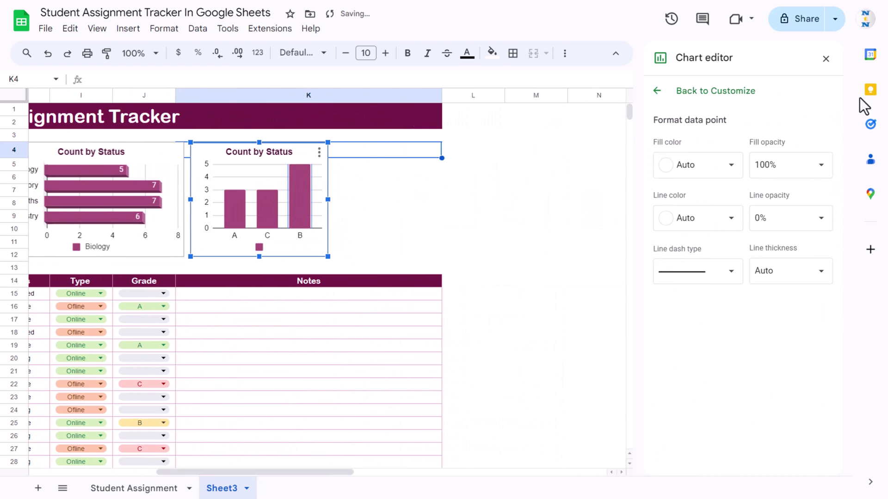
click(826, 59)
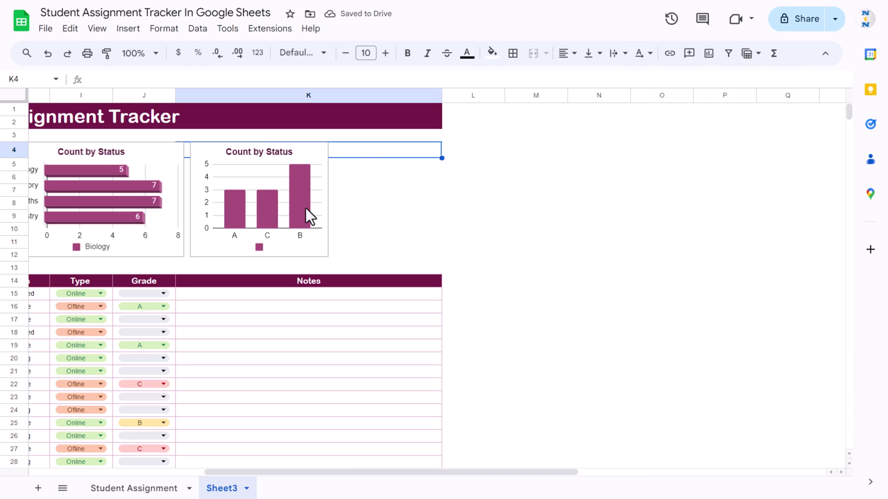
Step: Turn on data labels for the grade column chart's series
click(287, 195)
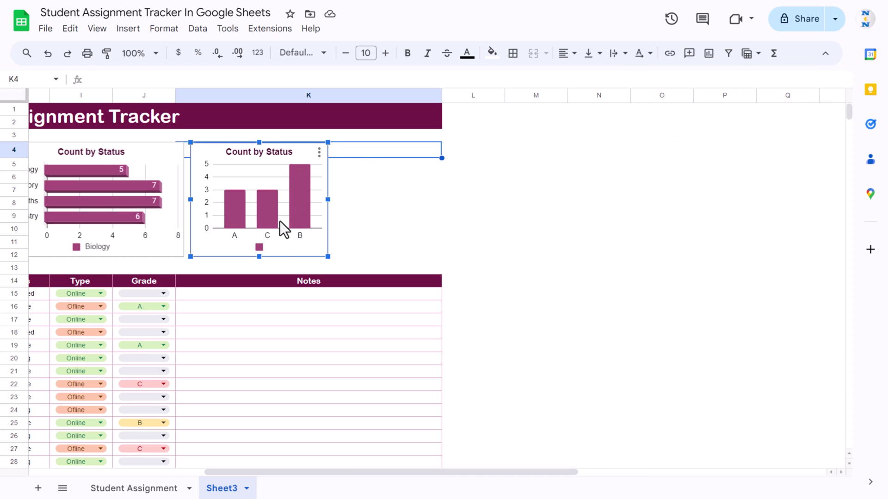
double_click(277, 241)
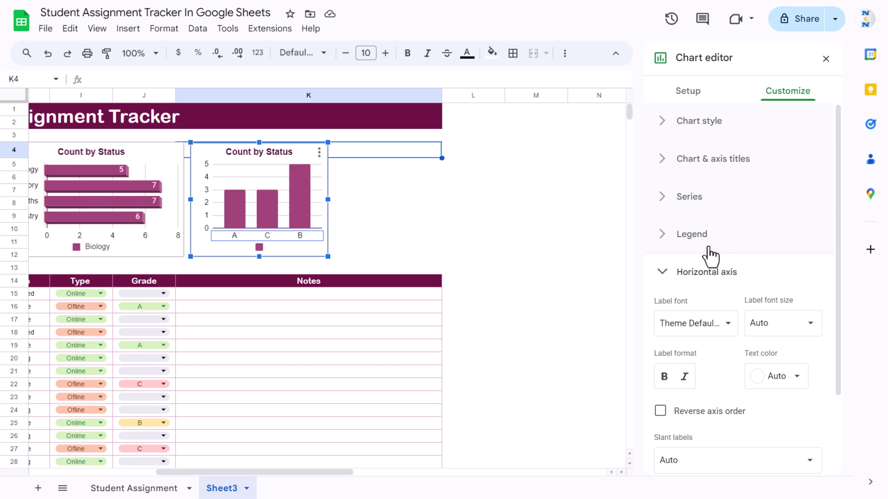
click(664, 200)
scroll(761, 333, down, 3)
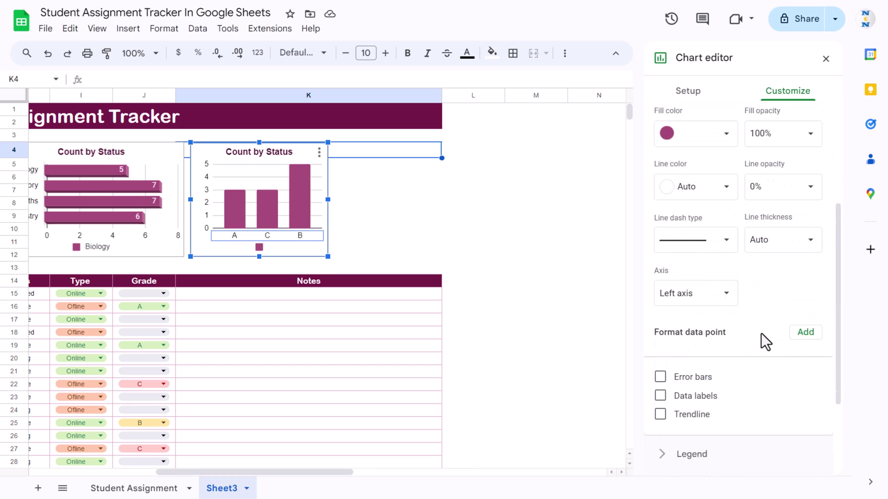
scroll(761, 334, down, 3)
click(661, 298)
click(365, 188)
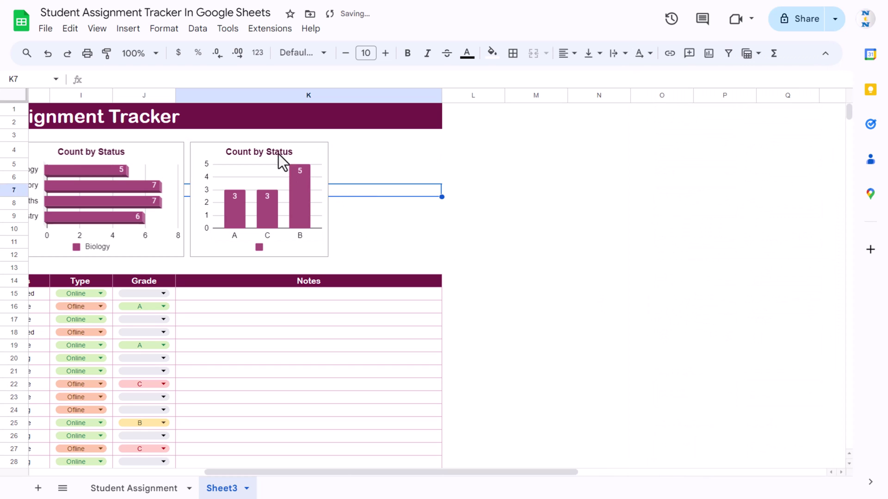
Step: Paste a copy of the grade column chart at cell L12 and move it up beside the original
click(345, 157)
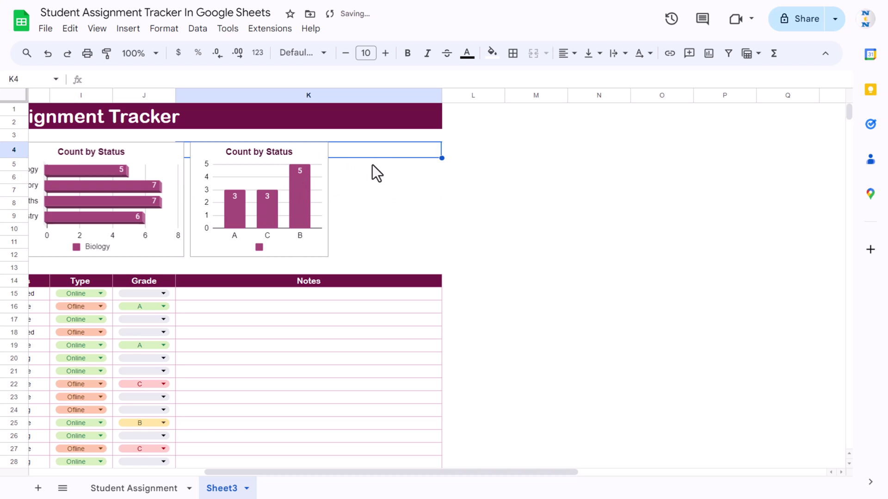
click(372, 205)
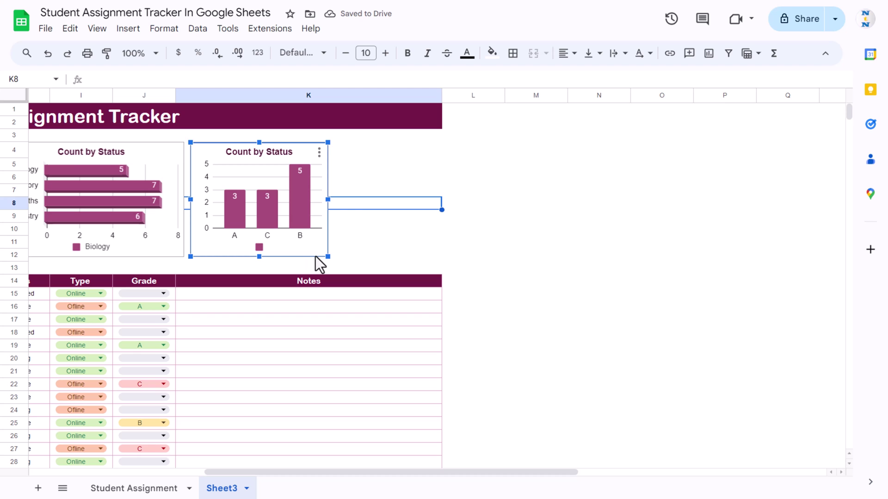
click(479, 193)
click(488, 250)
key(ctrl+v)
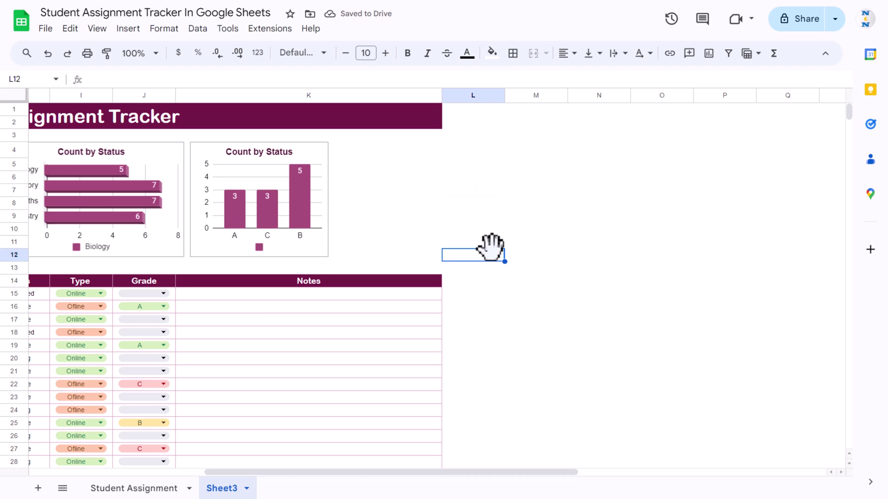
drag(522, 472, 448, 473)
drag(715, 263, 591, 159)
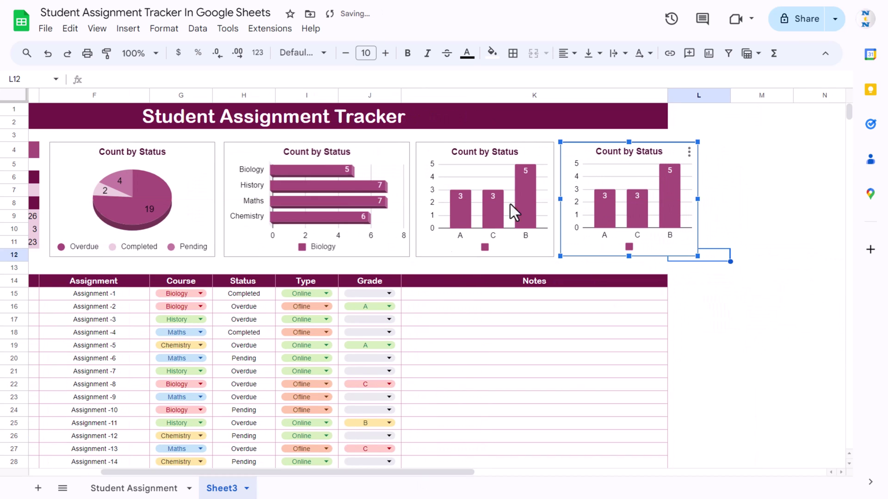
Step: Set the copied column chart's data range to I15:I1000 so it counts the assignment types
double_click(578, 153)
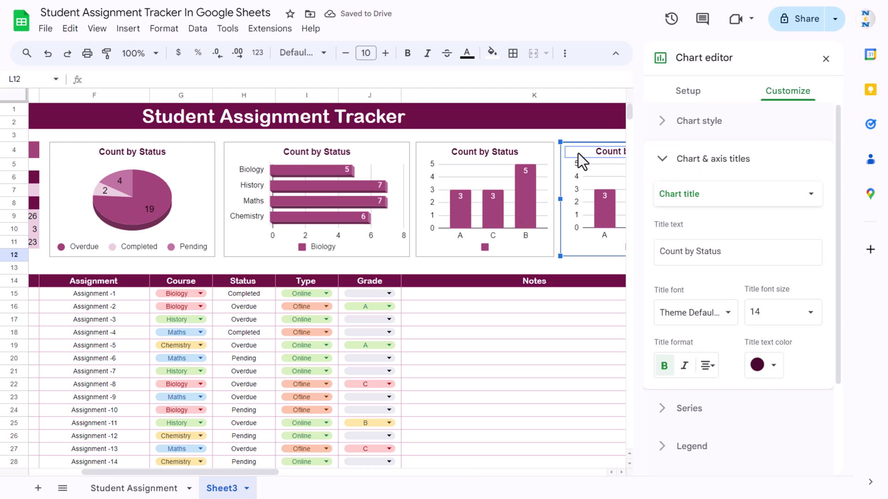
click(693, 92)
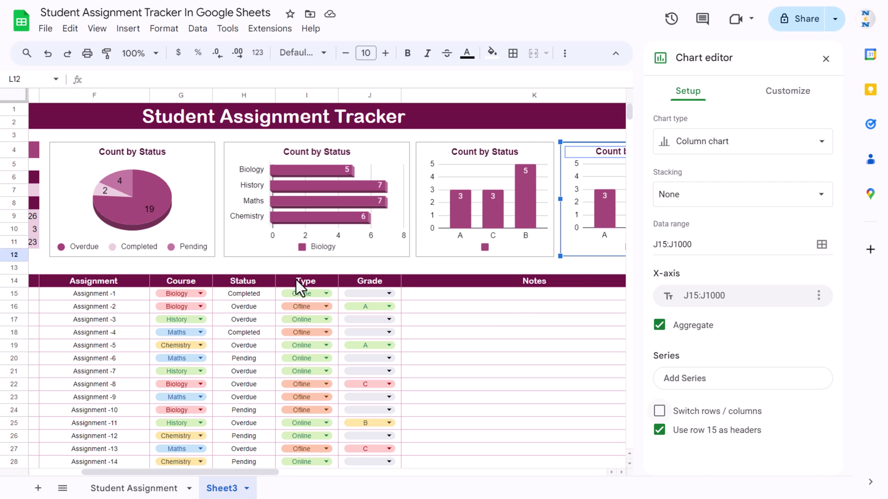
double_click(654, 244)
text(i15)
click(671, 244)
key(BackSpace)
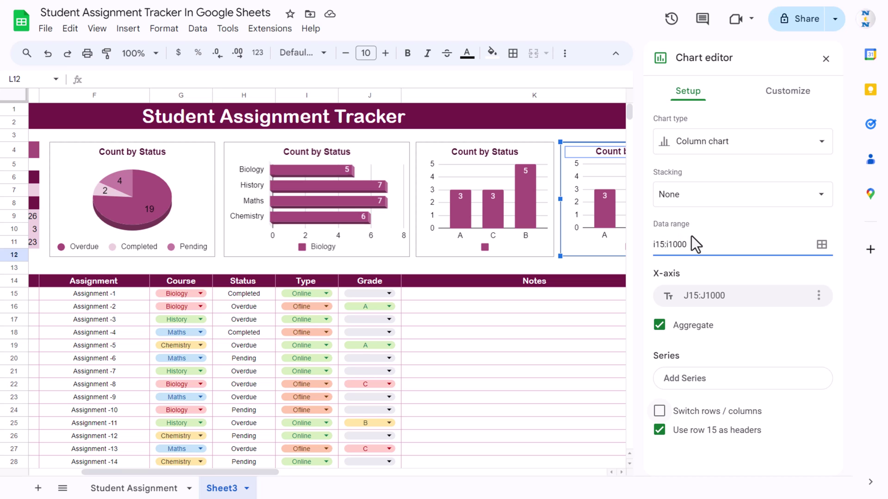
drag(239, 473, 292, 473)
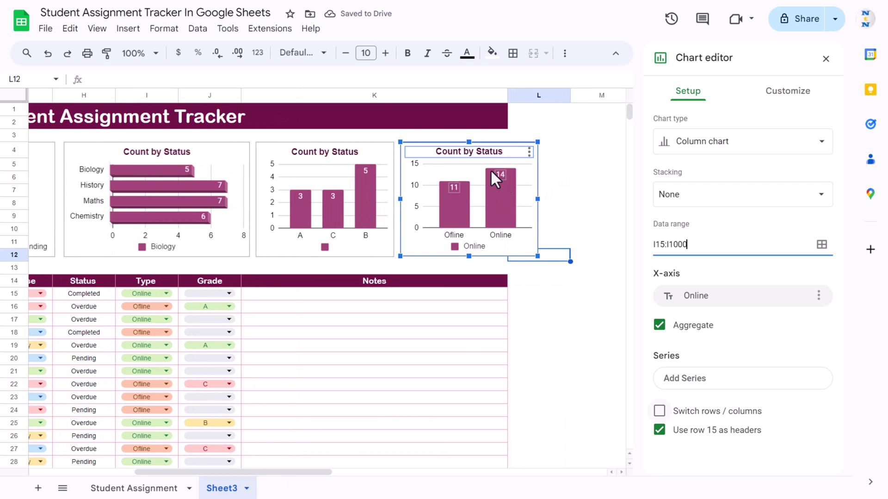
Step: Remove the legends from the type and grade column charts
click(482, 246)
key(Delete)
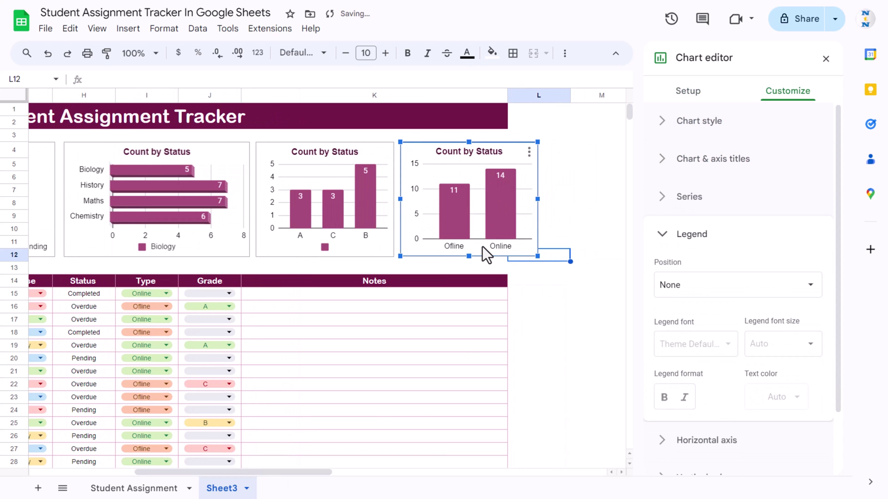
click(327, 249)
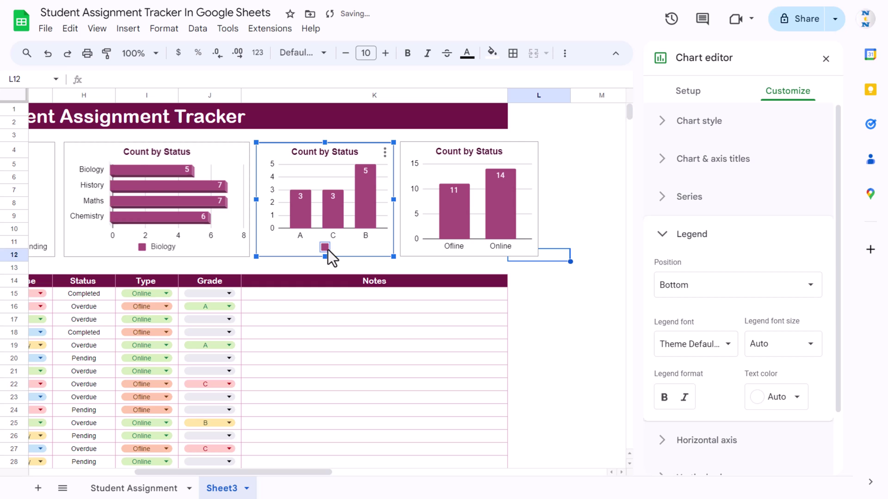
key(Delete)
click(238, 258)
Step: Turn on the 3D chart style for the Online/Offline column chart
click(477, 253)
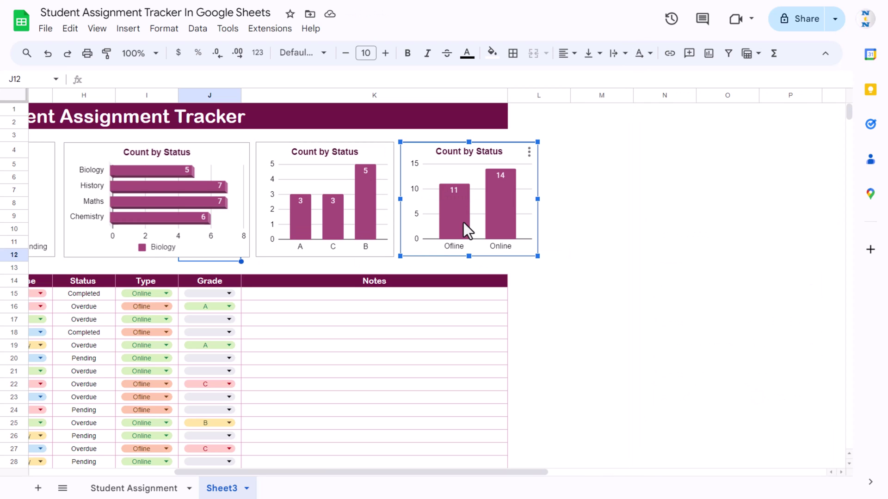
double_click(477, 252)
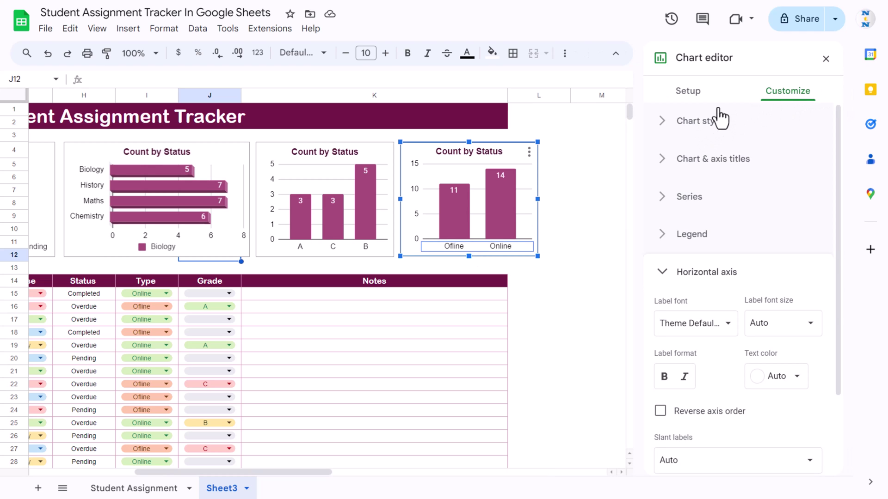
click(714, 129)
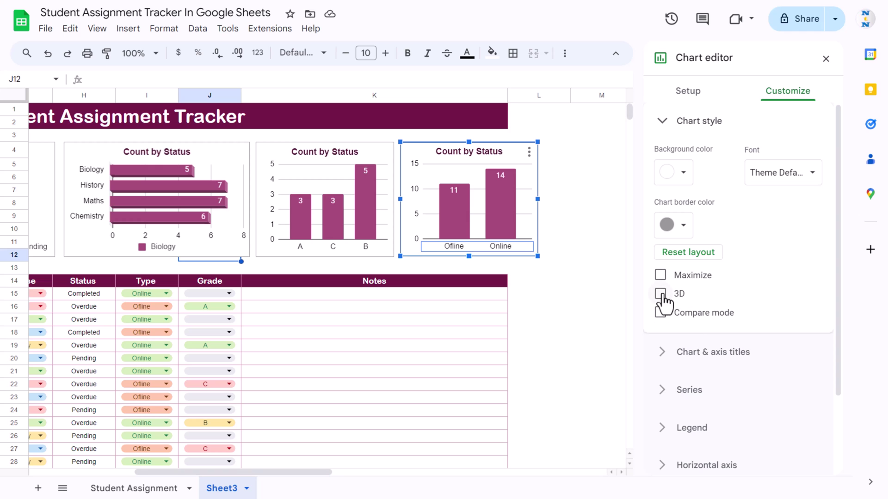
click(661, 294)
Step: Change the title of the 3D column chart to "Count by Type"
click(481, 155)
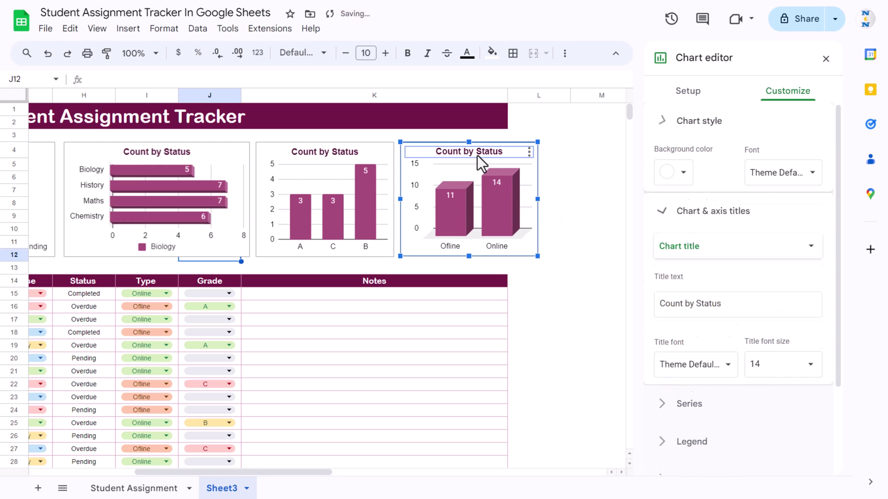
double_click(486, 155)
click(508, 152)
drag(476, 151, 528, 142)
text(Typle)
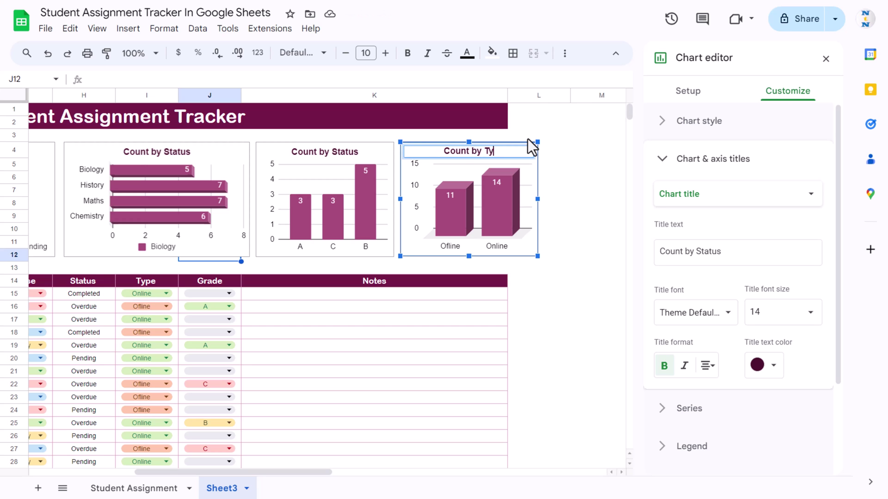
key(BackSpace)
key(BackSpace)
text(e)
Step: Change the title of the A, C, B column chart to "Count by Grade"
click(343, 154)
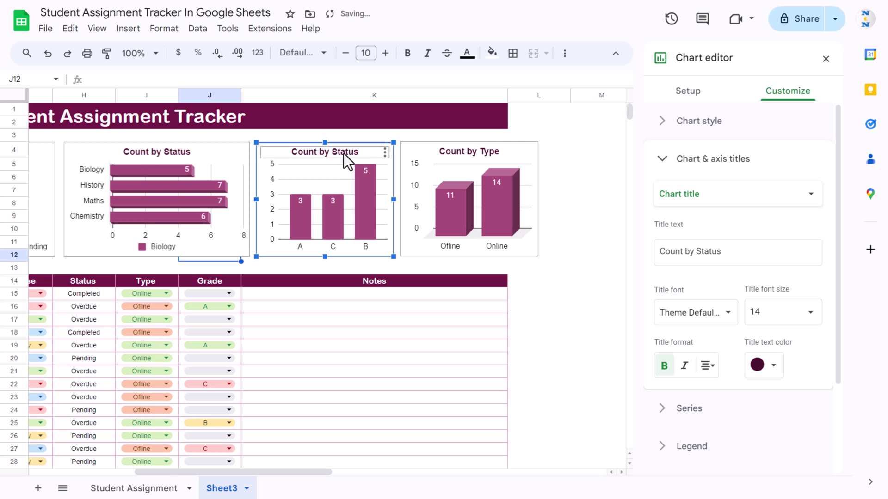
double_click(344, 154)
text(Gr)
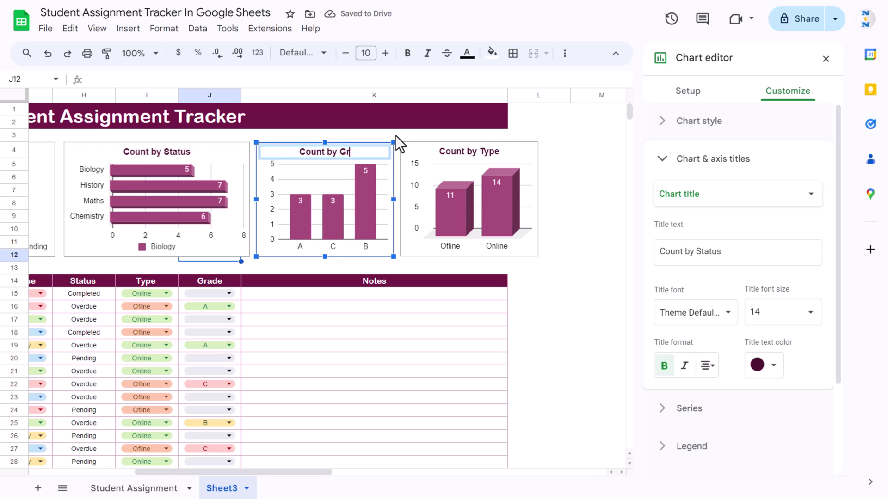
text(ade)
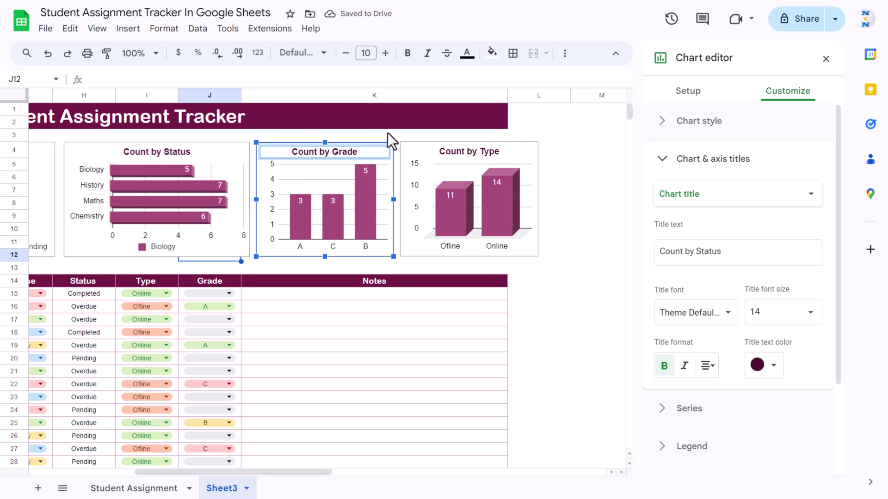
Step: Change the title of the course bar chart to "Count by Course"
click(164, 153)
double_click(175, 154)
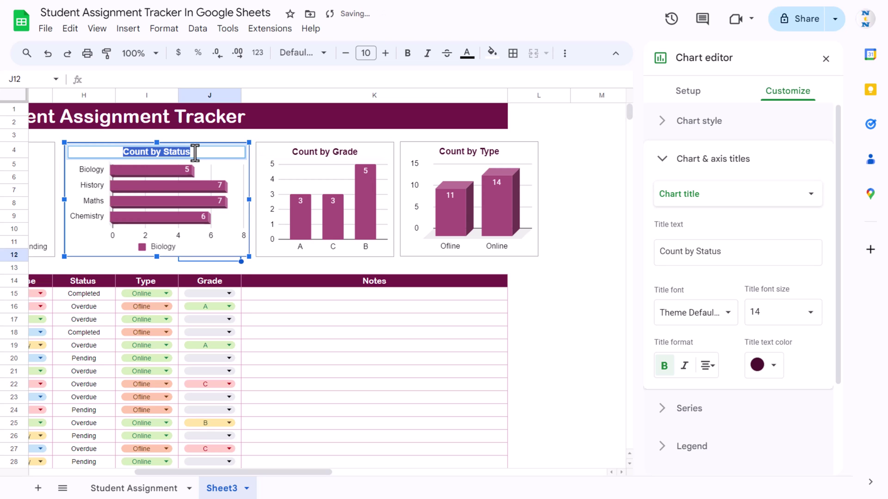
text(Course)
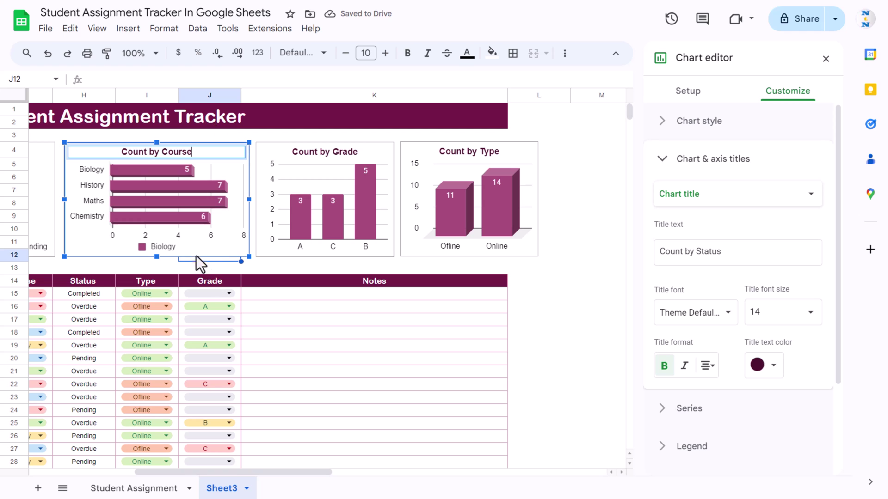
Step: Set the course bar chart's legend position to None and close the chart editor
click(168, 250)
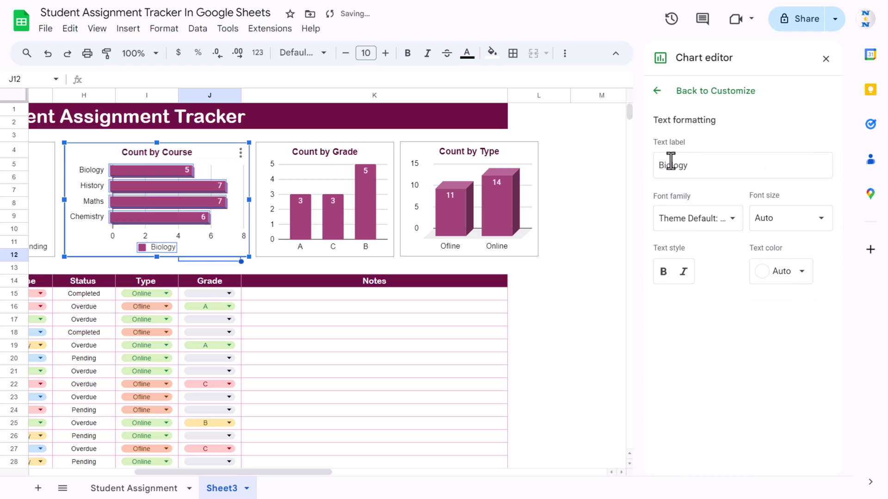
click(659, 92)
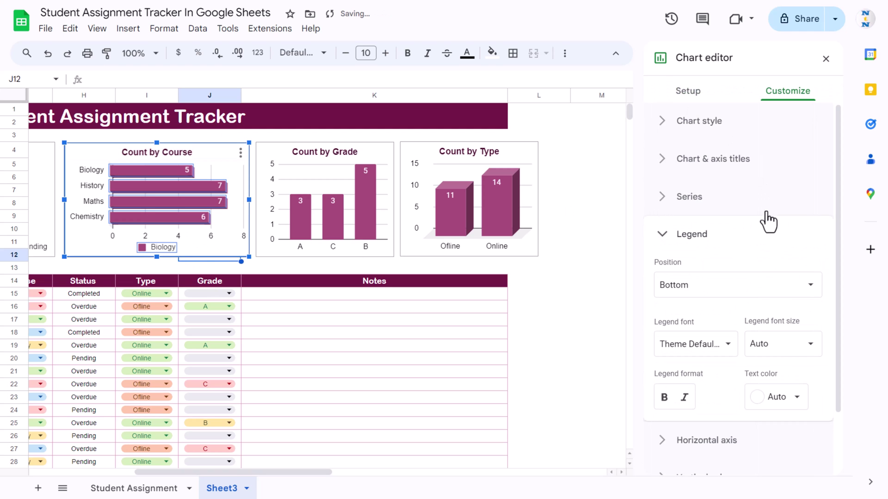
click(718, 291)
click(701, 243)
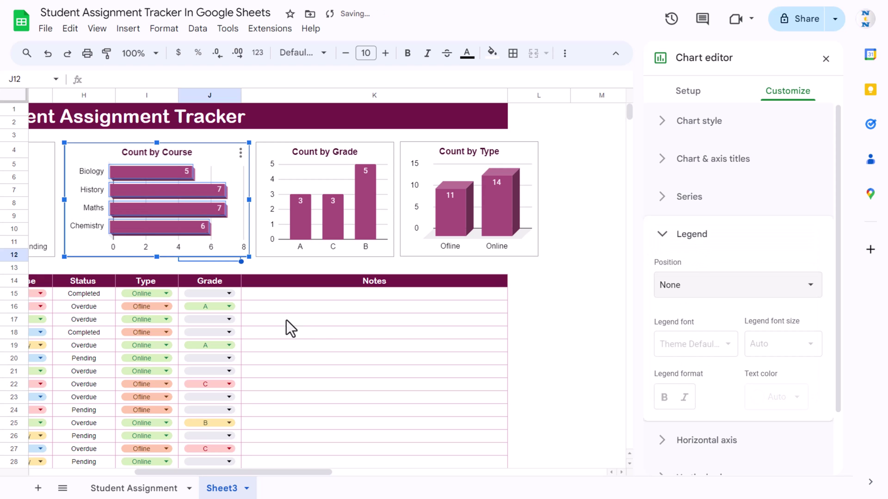
drag(298, 472, 165, 472)
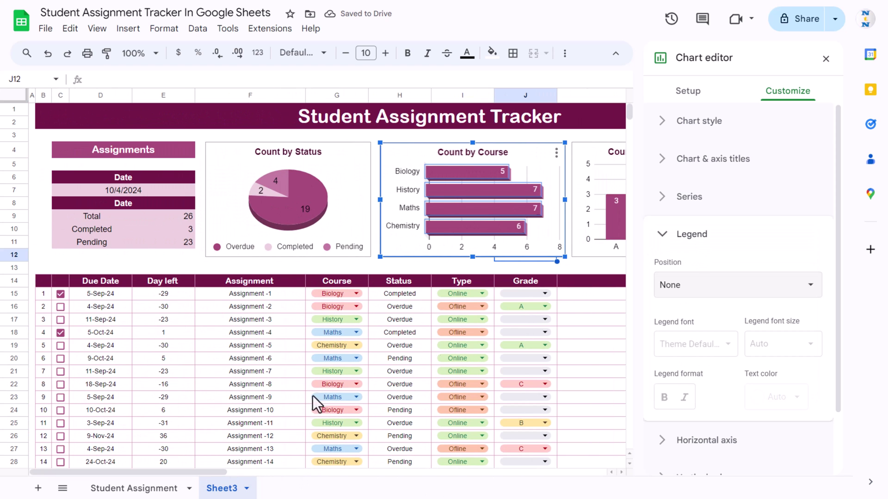
click(826, 58)
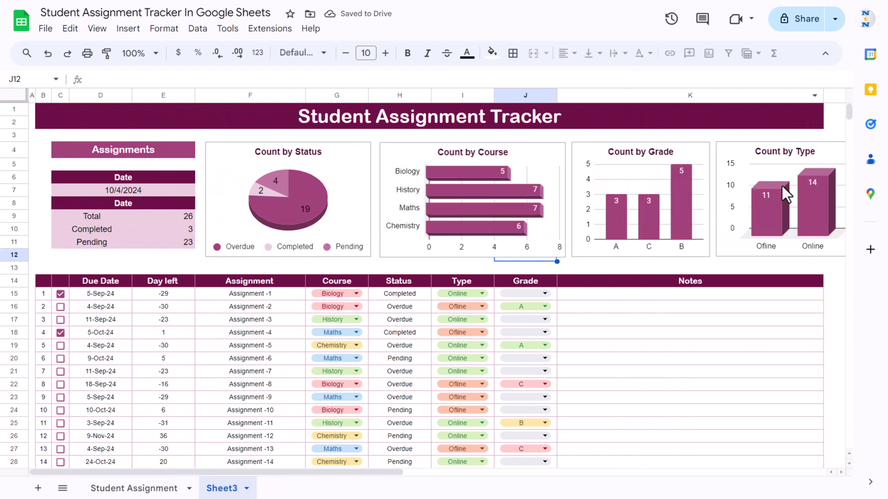
click(722, 294)
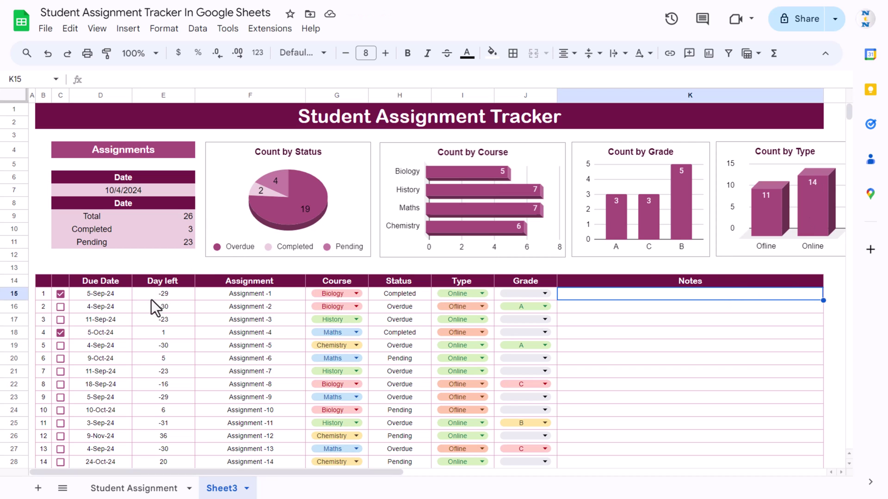
click(240, 285)
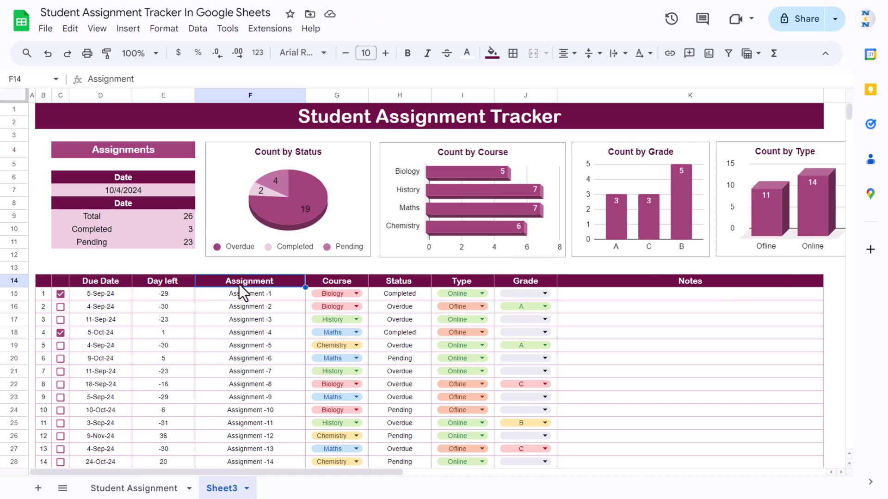